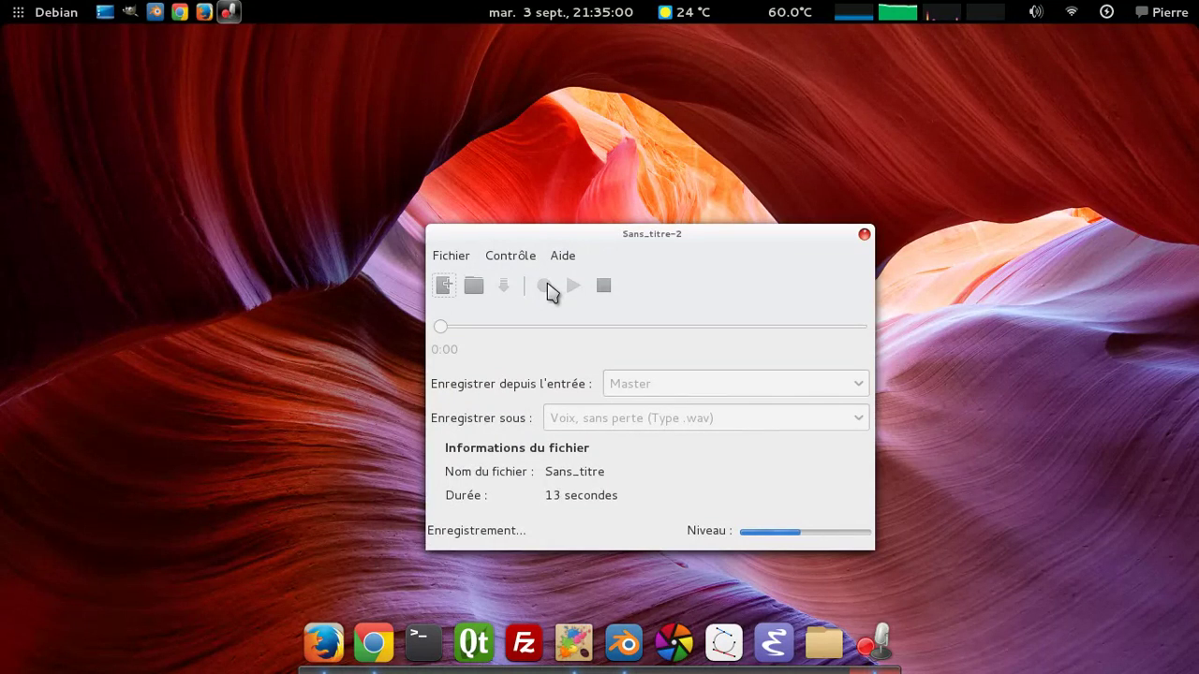
# Bring the Blender window showing the finished tree render to the front.
pyautogui.click(156, 11)
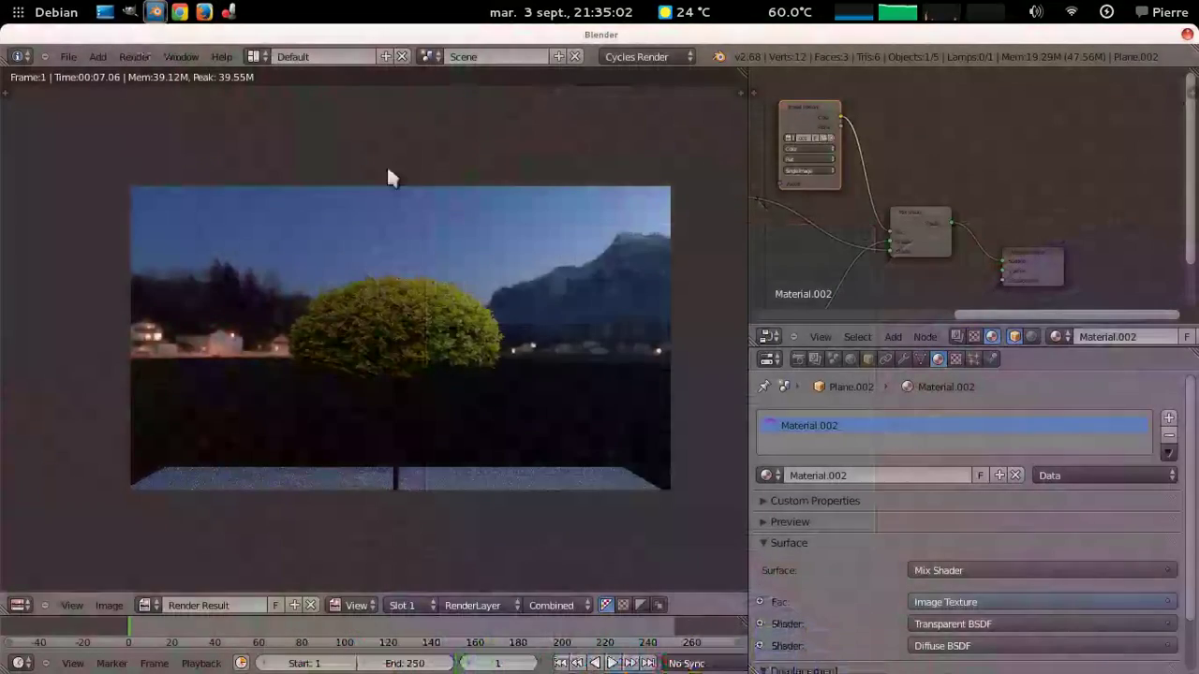
# Zoom and pan the Render Result to frame the tree, then minimize and restore Blender.
pyautogui.scroll(5, 495, 341)
pyautogui.scroll(-3, 441, 214)
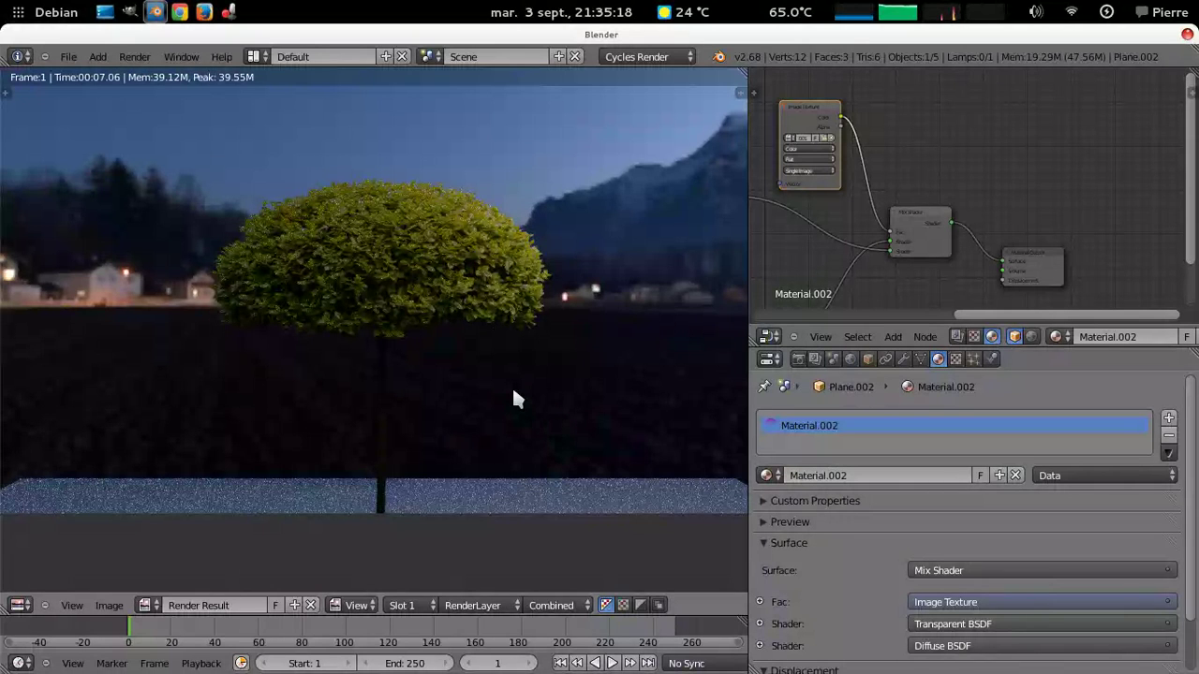
pyautogui.scroll(3, 504, 375)
pyautogui.scroll(-1, 508, 375)
pyautogui.scroll(-3, 466, 275)
pyautogui.moveTo(464, 269)
pyautogui.mouseDown(button='middle')
pyautogui.moveTo(464, 322)
pyautogui.moveTo(460, 259)
pyautogui.mouseUp(button='middle')
pyautogui.scroll(2, 464, 322)
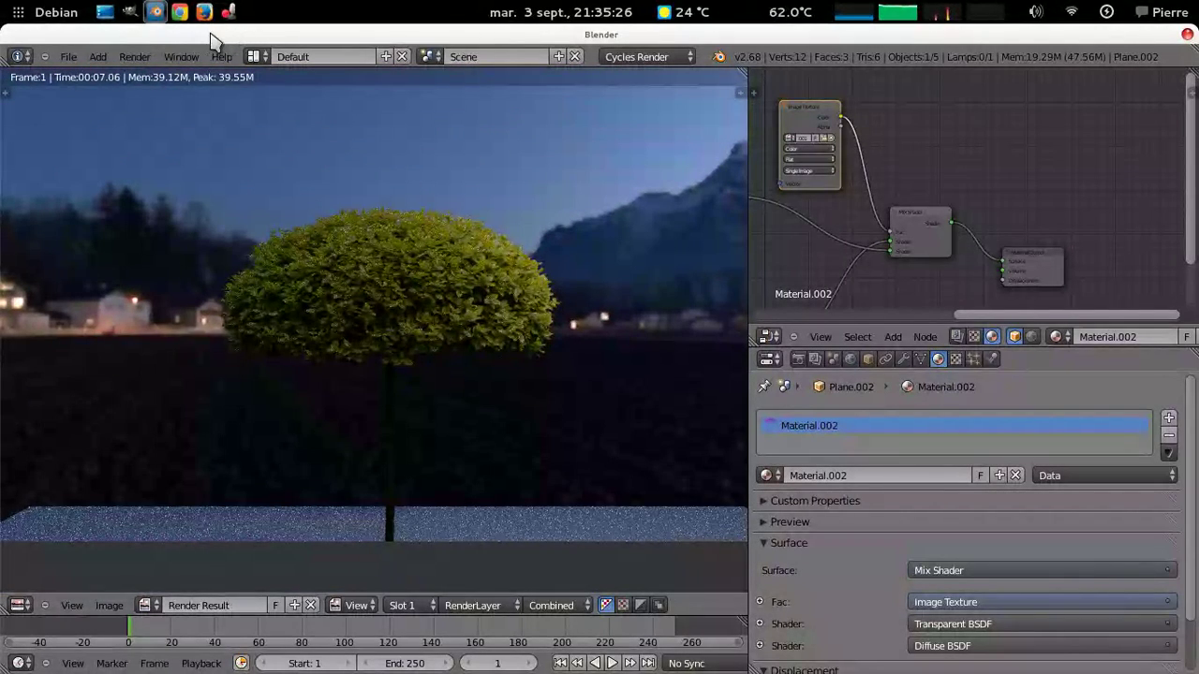
pyautogui.click(154, 11)
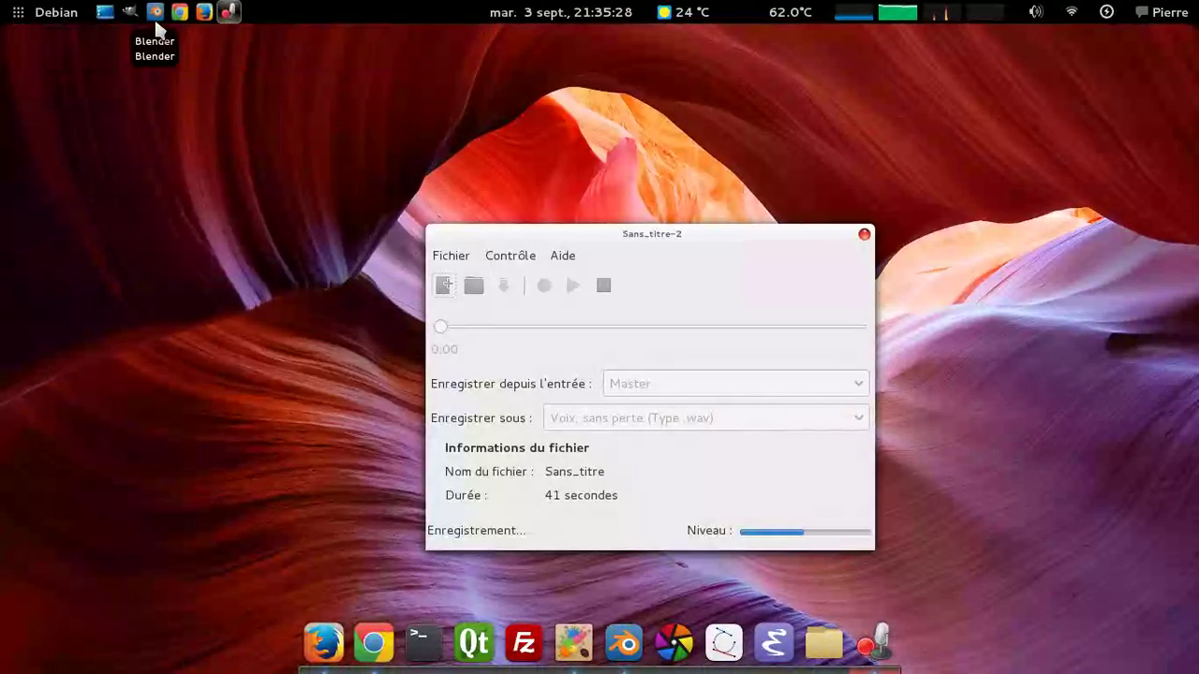
pyautogui.click(155, 13)
# Start a new default scene and delete the cube.
pyautogui.click(70, 62)
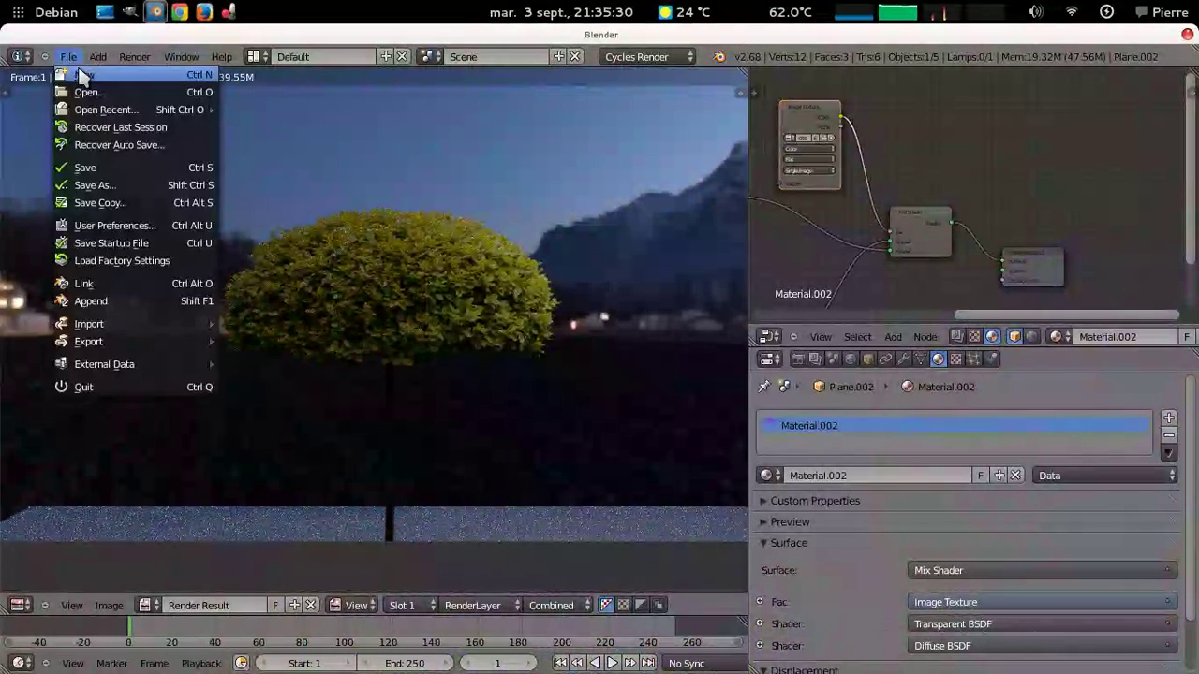
pyautogui.click(89, 79)
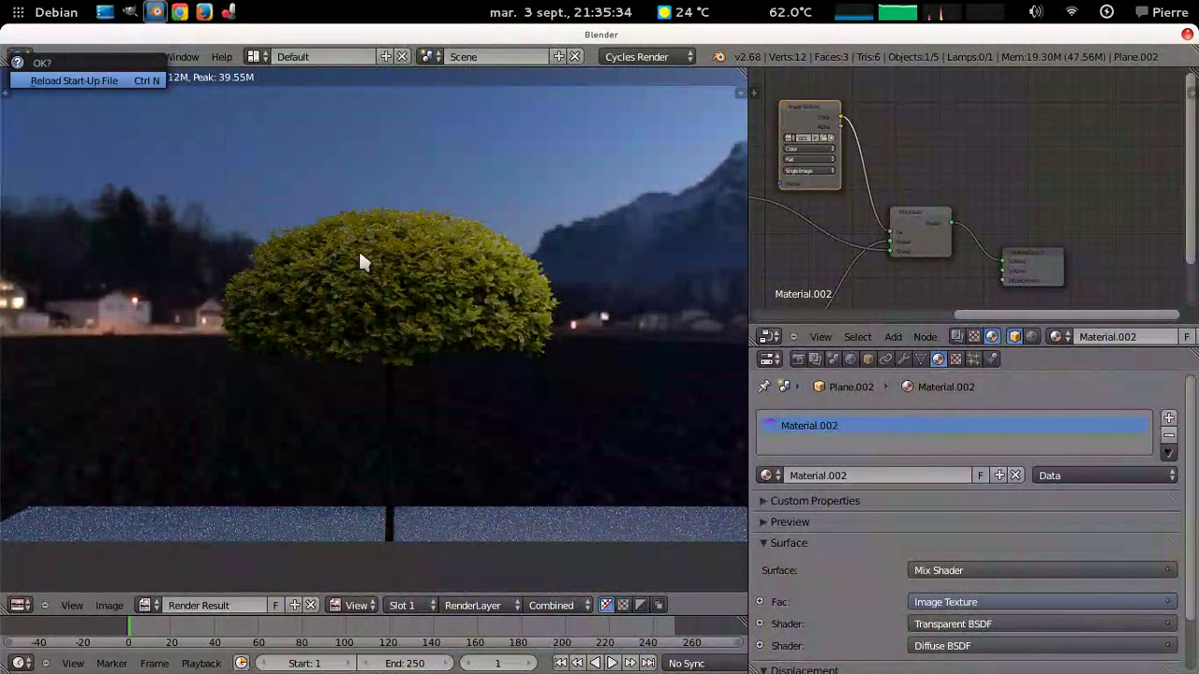
pyautogui.press('Return')
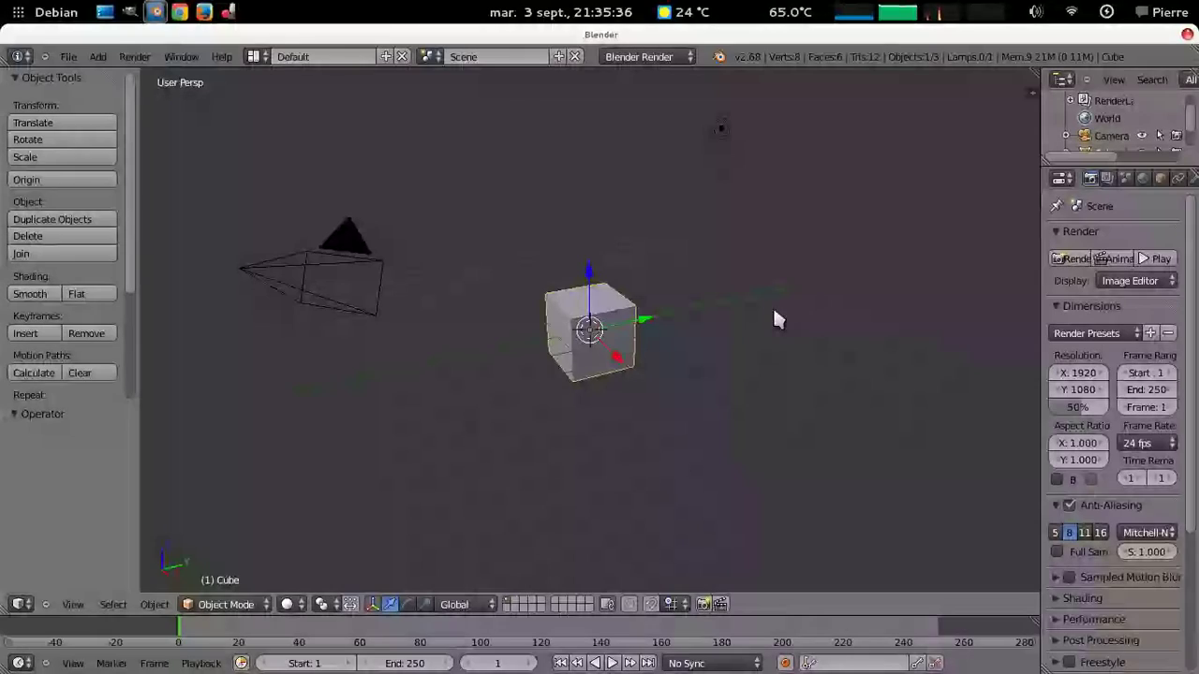
pyautogui.press('x')
pyautogui.press('Return')
# Add a plane and scale it up as the ground.
pyautogui.hotkey('shift', 'a')
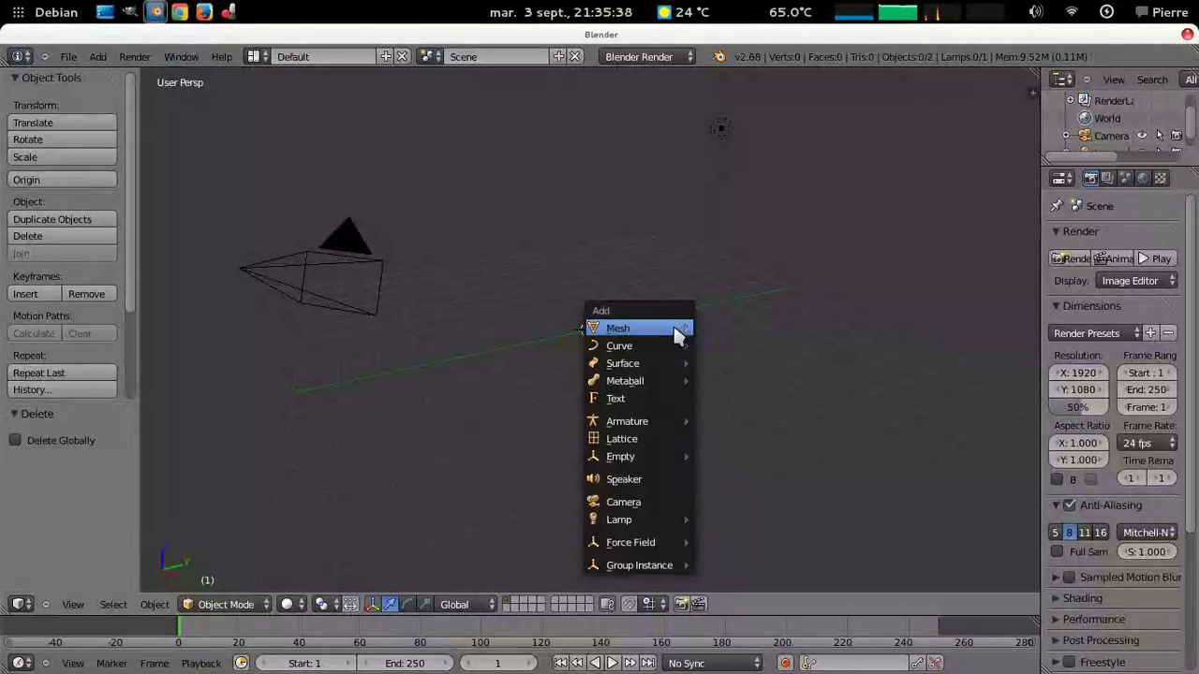
pyautogui.click(728, 330)
pyautogui.press('s')
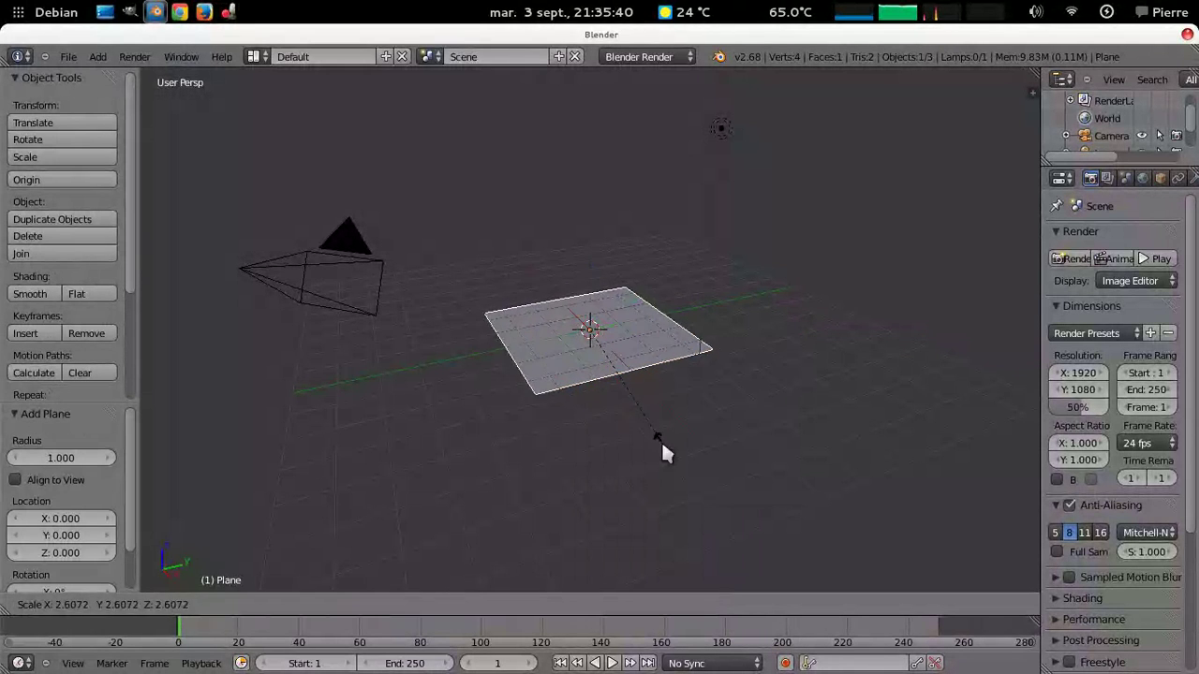
pyautogui.click(721, 529)
pyautogui.press('s')
pyautogui.click(671, 450)
# Duplicate the ground plane, raise the copy along Z and scale it down.
pyautogui.hotkey('shift', 'a')
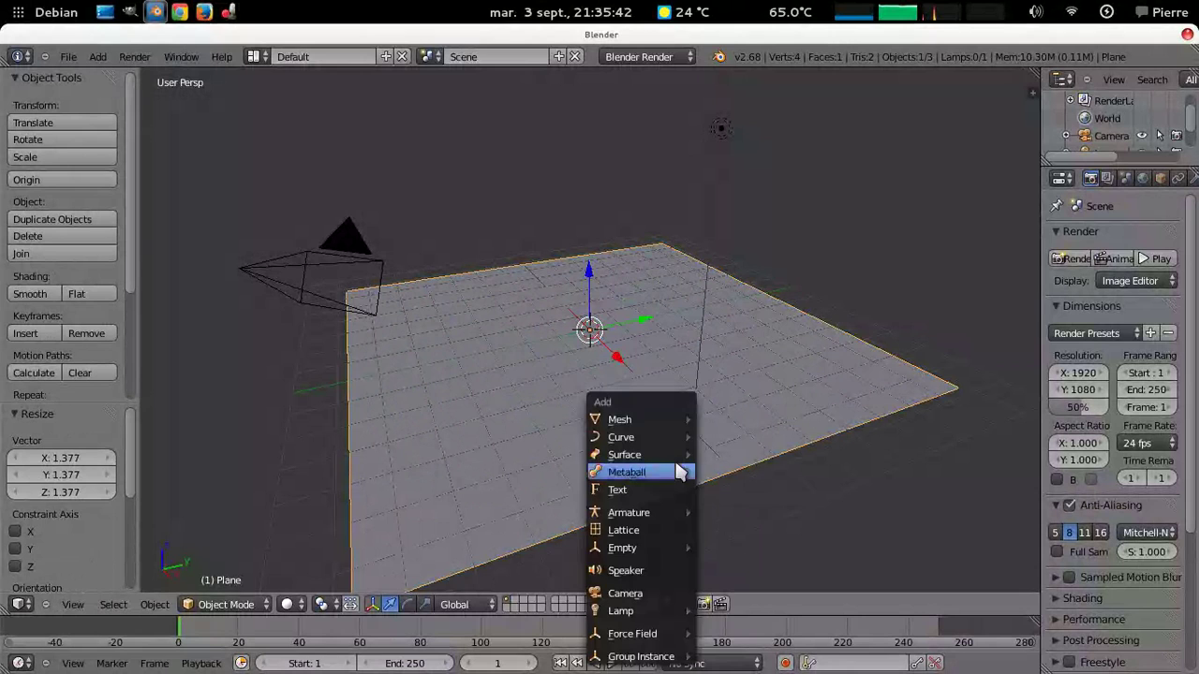
pyautogui.hotkey('shift', 'd')
pyautogui.rightClick(648, 350)
pyautogui.press('g')
pyautogui.press('z')
pyautogui.click(602, 110)
pyautogui.press('s')
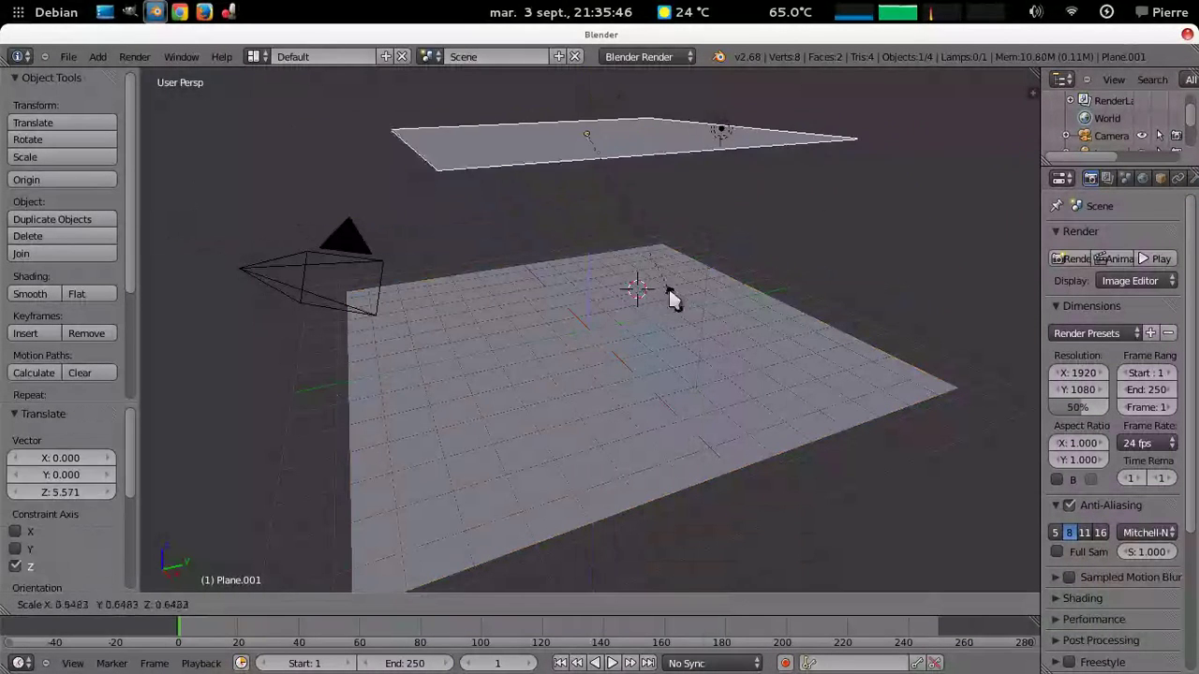
pyautogui.click(589, 221)
# Duplicate the raised plane and rotate the copy 90° on X to stand upright.
pyautogui.hotkey('shift', 'd')
pyautogui.rightClick(589, 221)
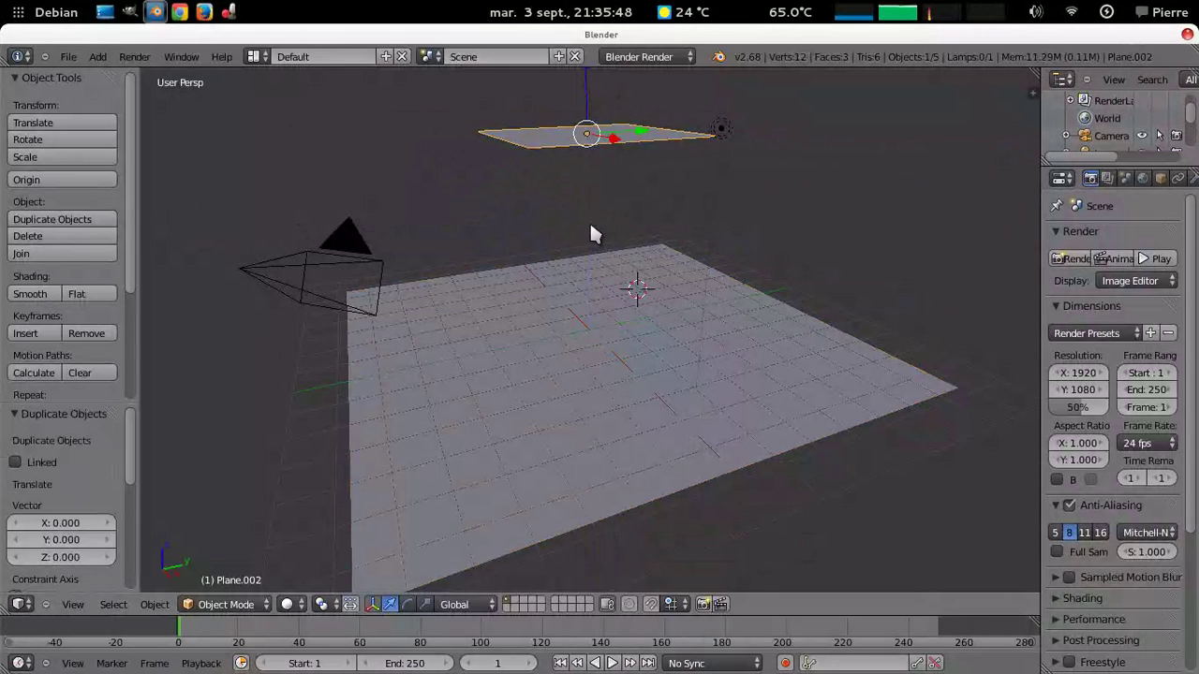
pyautogui.write('rx90')
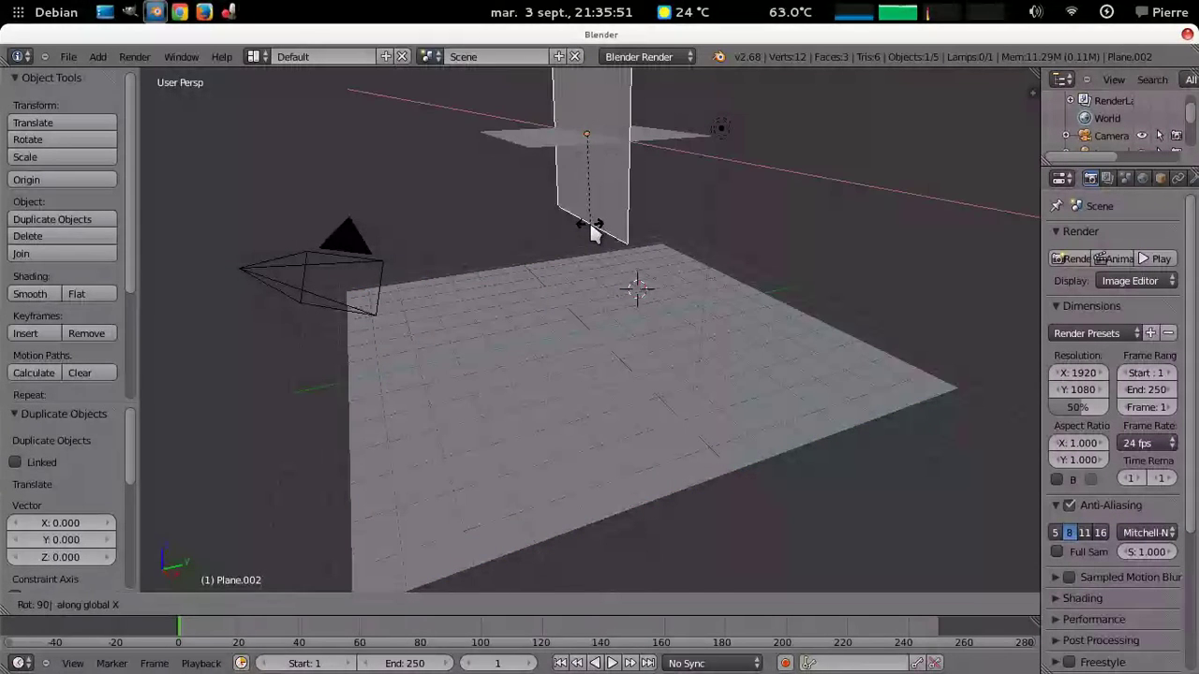
pyautogui.press('Return')
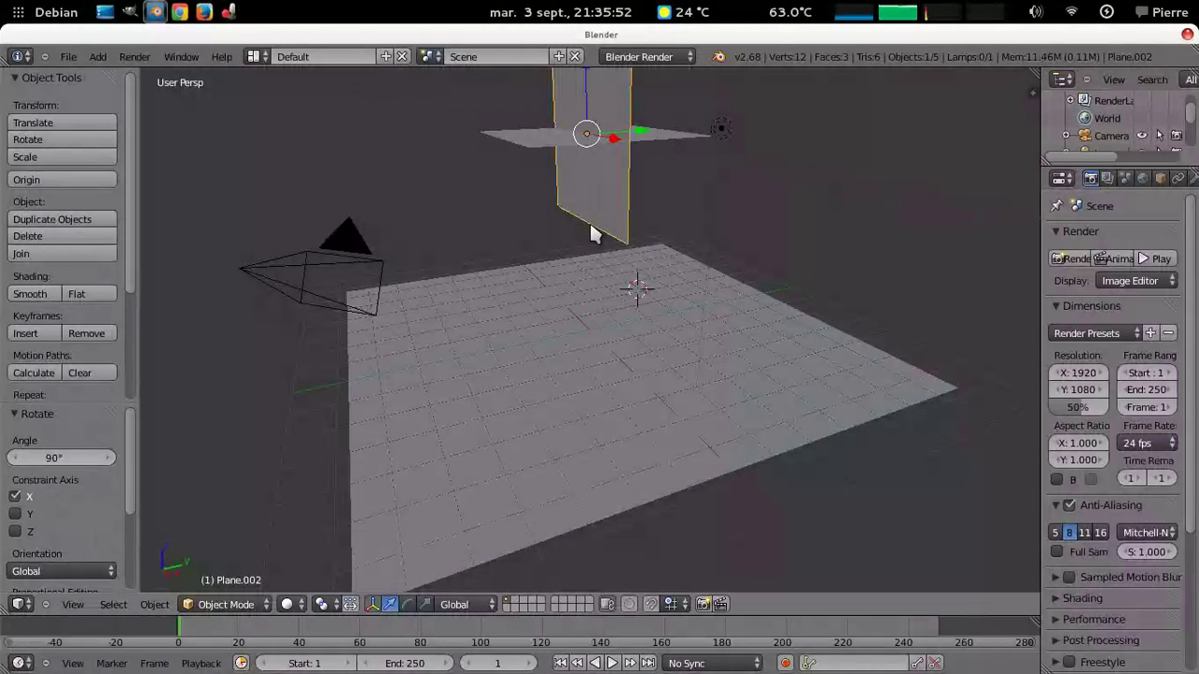
# In side view, move the upright plane along Y and Z to the ground's far edge.
pyautogui.press('KP_3')
pyautogui.scroll(-2, 656, 262)
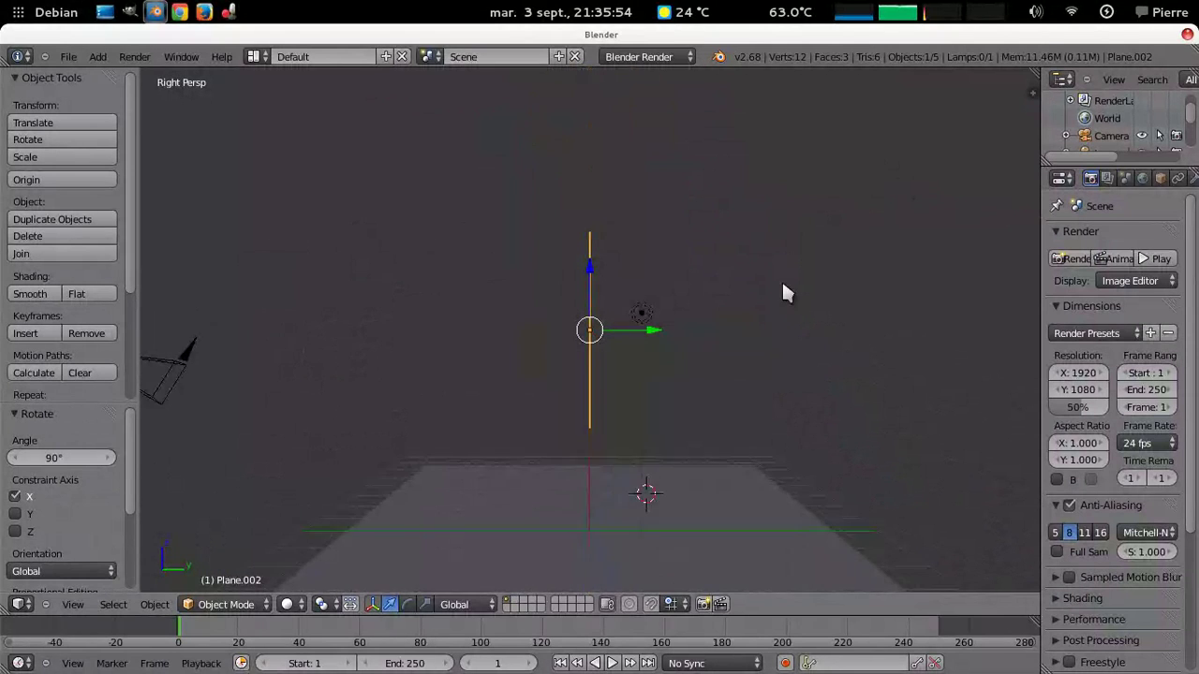
pyautogui.scroll(-2, 730, 319)
pyautogui.press('g')
pyautogui.press('y')
pyautogui.click(614, 326)
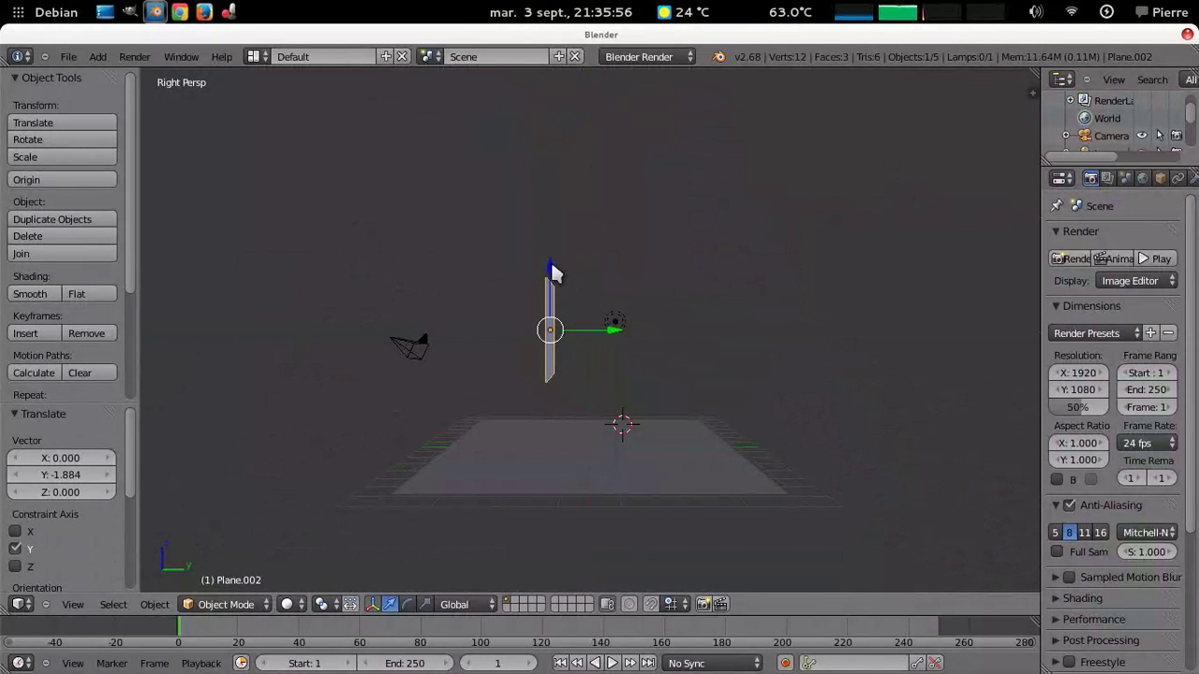
pyautogui.press('g')
pyautogui.press('z')
pyautogui.click(592, 338)
pyautogui.press('g')
pyautogui.press('y')
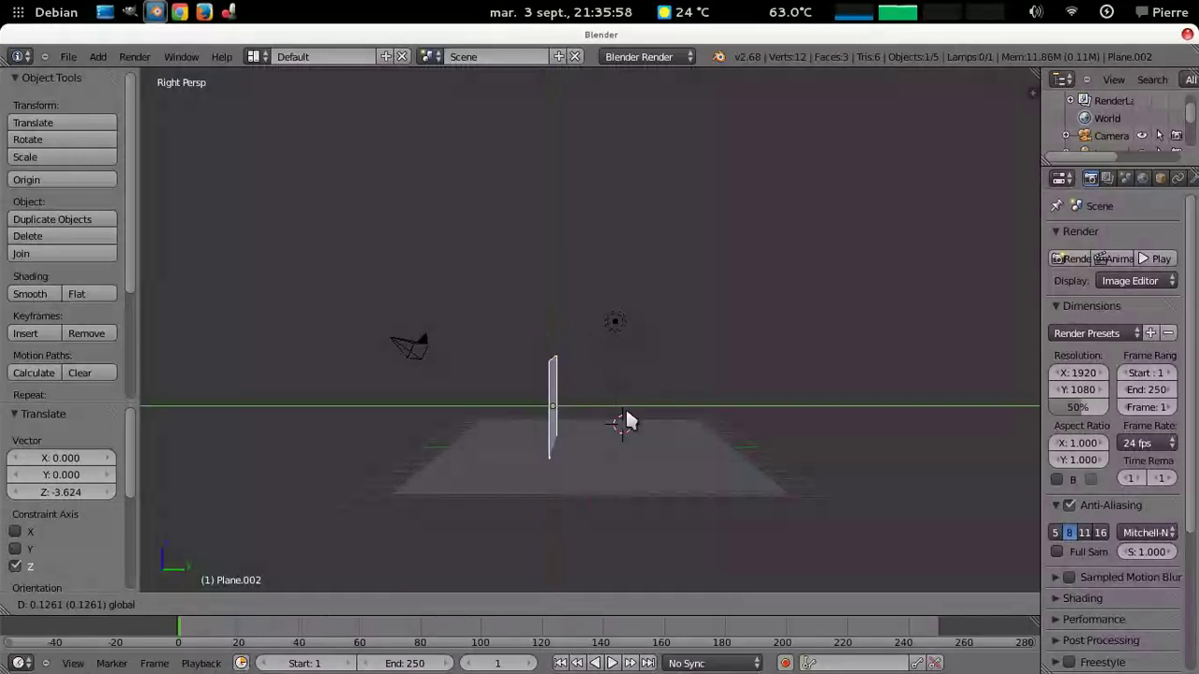
pyautogui.click(762, 429)
# Select the upper floating plane, tilt it gently and raise it.
pyautogui.moveTo(622, 366); pyautogui.dragTo(655, 380, button='middle')
pyautogui.rightClick(611, 337)
pyautogui.press('KP_3')
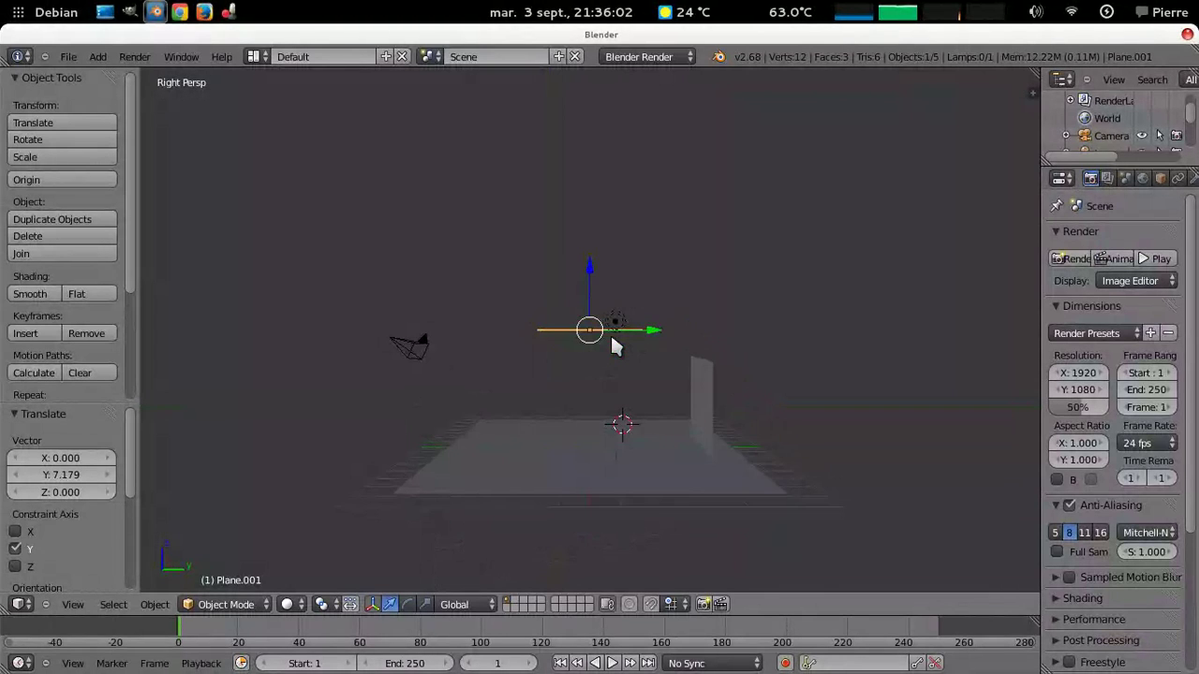
pyautogui.press('r')
pyautogui.click(668, 382)
pyautogui.press('r')
pyautogui.click(637, 468)
pyautogui.press('g')
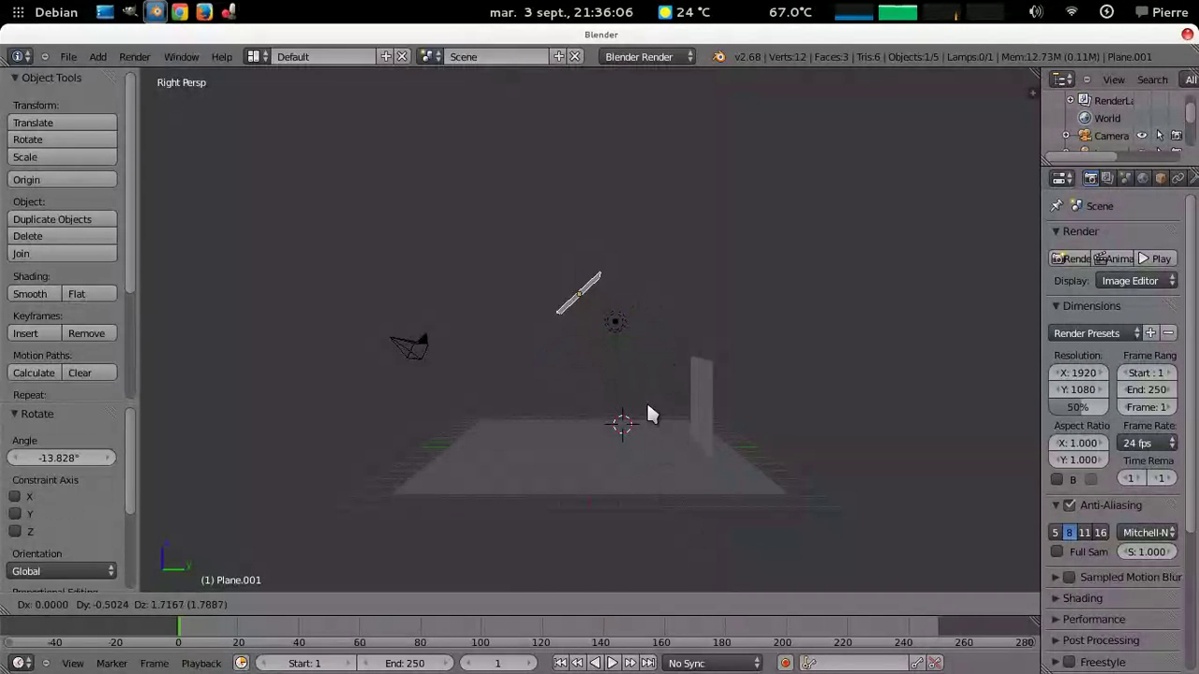
pyautogui.click(653, 415)
# Select the lamp and delete it.
pyautogui.moveTo(587, 215); pyautogui.dragTo(681, 342, button='middle')
pyautogui.rightClick(663, 360)
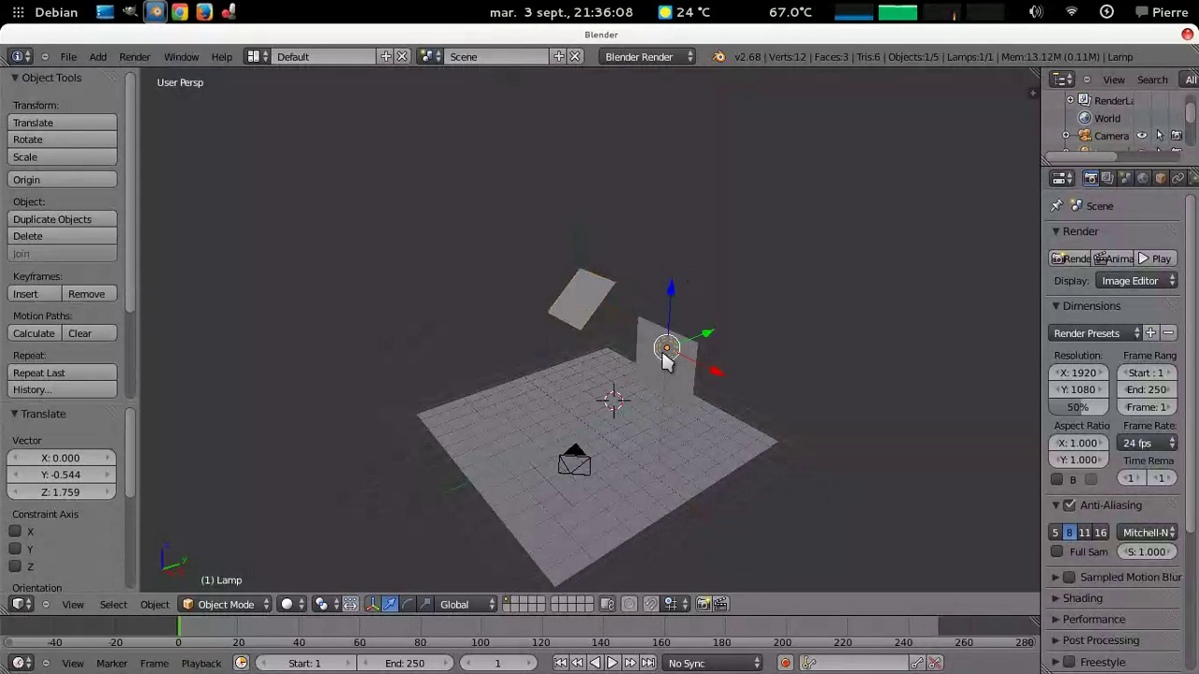
pyautogui.press('x')
pyautogui.click(661, 354)
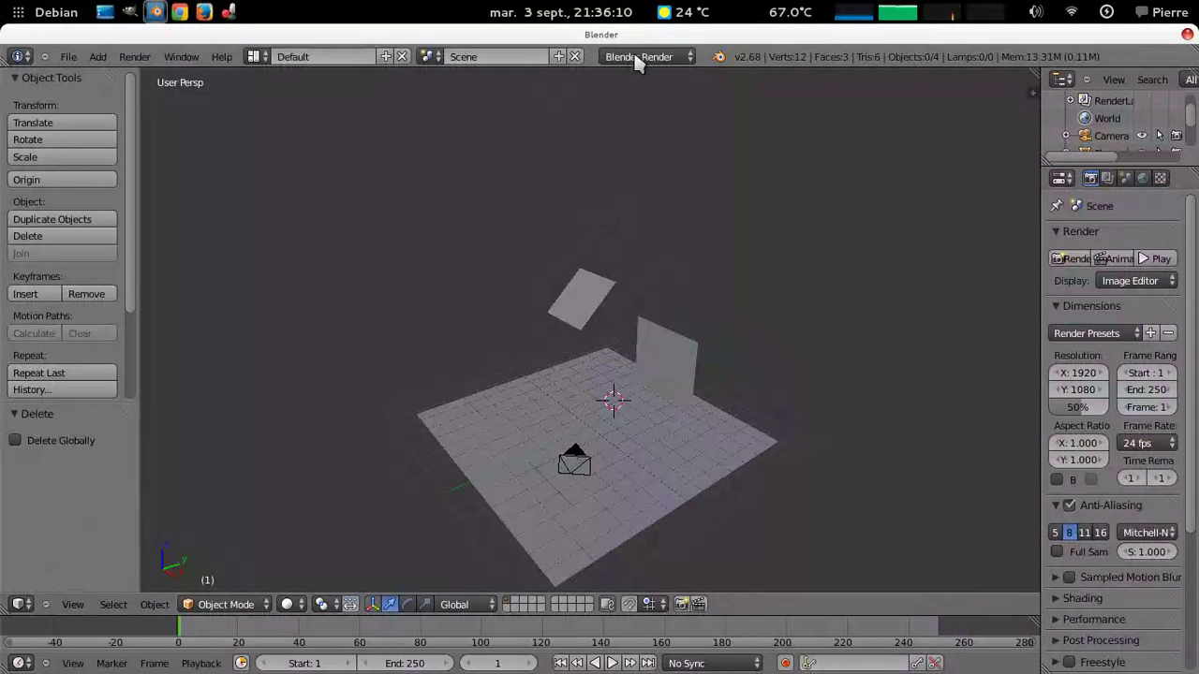
# Switch the render engine to Cycles and widen the properties area.
pyautogui.click(639, 57)
pyautogui.click(653, 112)
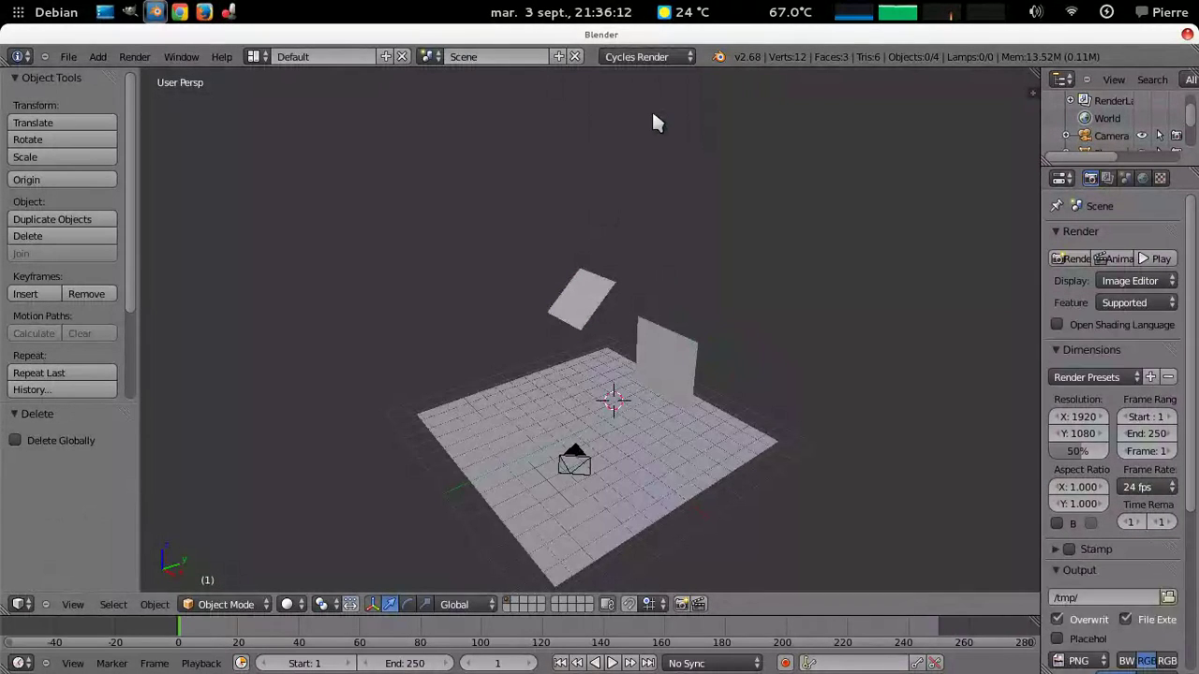
pyautogui.moveTo(1039, 133); pyautogui.dragTo(735, 140)
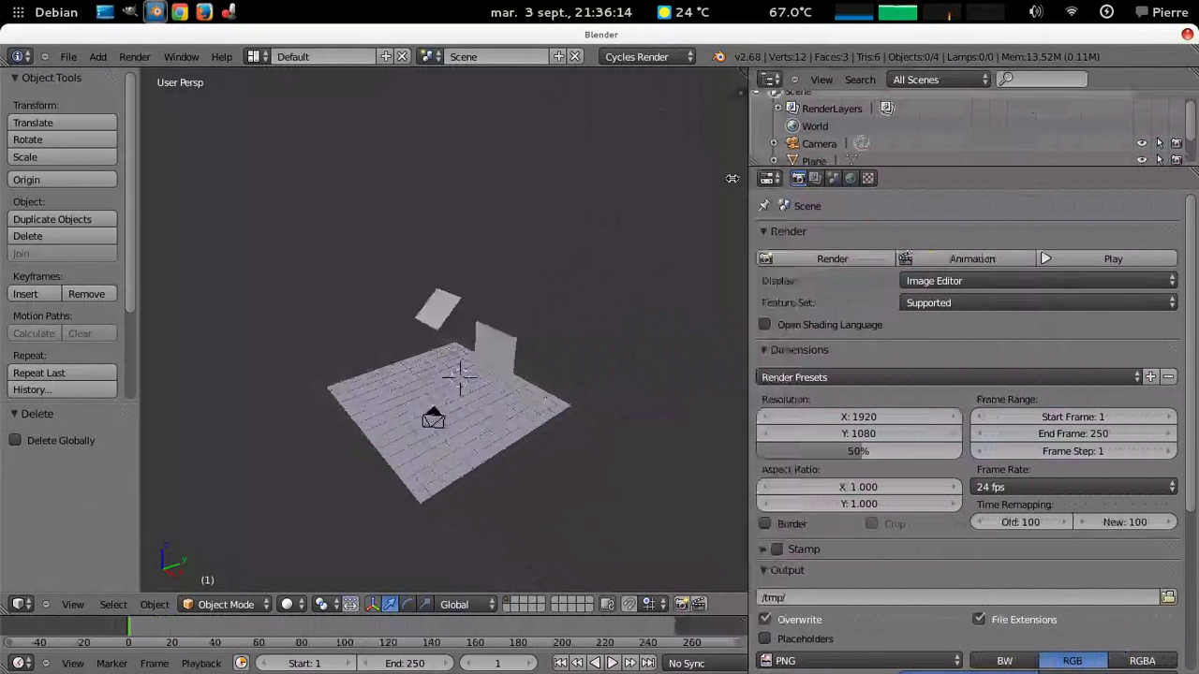
# Give the small floating plane a new material with an Emission surface.
pyautogui.rightClick(434, 312)
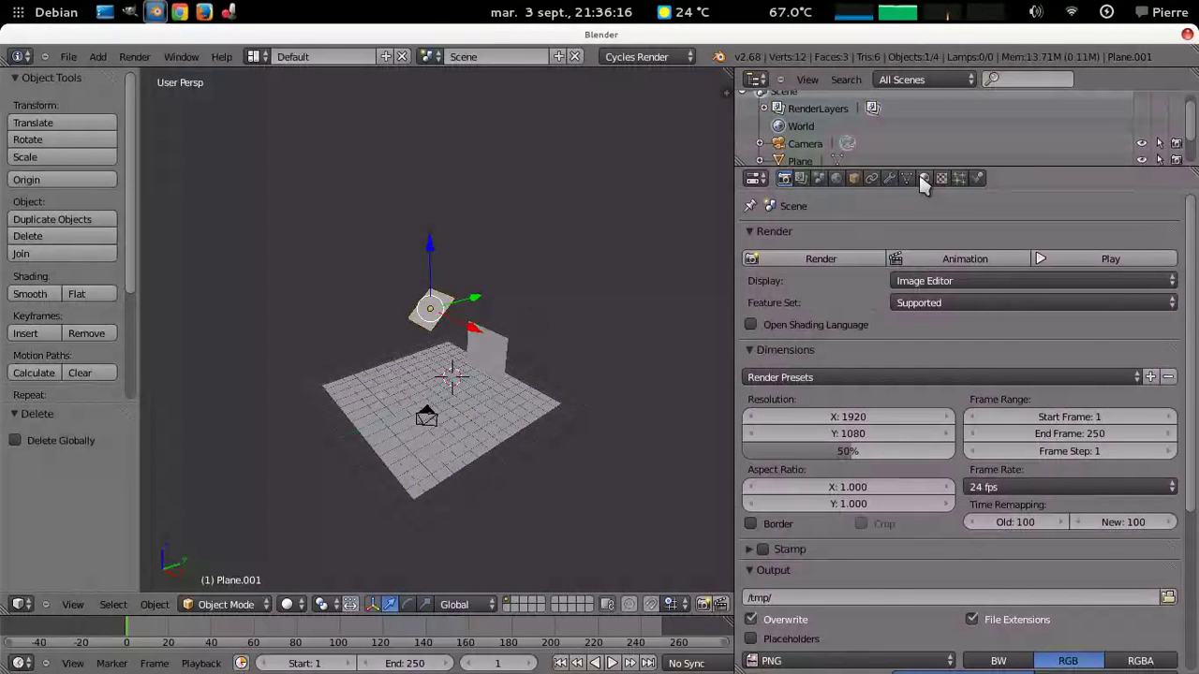
pyautogui.click(924, 180)
pyautogui.click(881, 298)
pyautogui.click(955, 388)
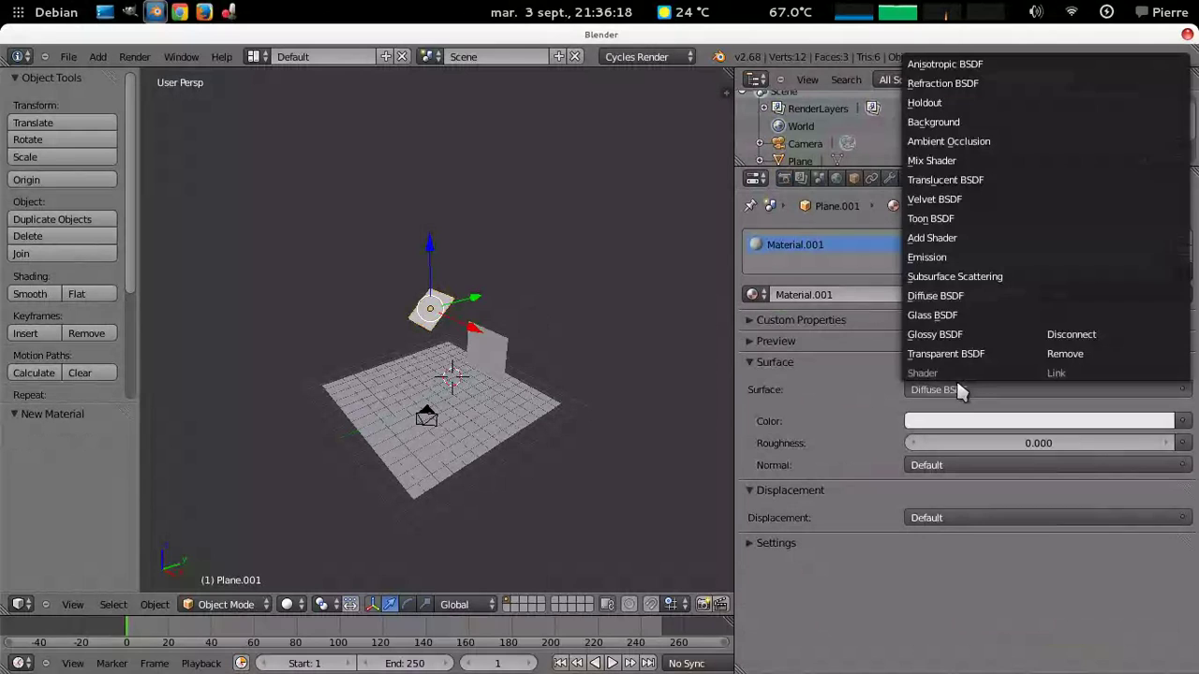
pyautogui.click(963, 259)
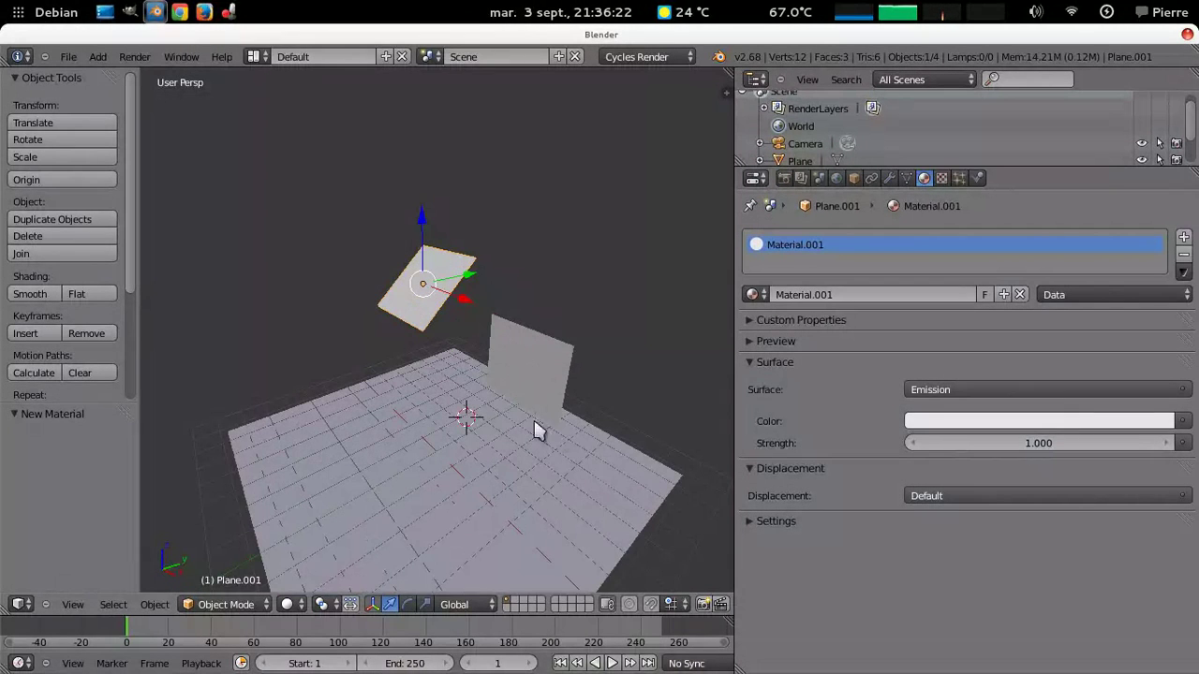
# Set viewport shading to Rendered, reposition the glowing plane, and open World settings.
pyautogui.click(287, 604)
pyautogui.click(314, 488)
pyautogui.moveTo(416, 398)
pyautogui.mouseDown(button='middle')
pyautogui.moveTo(492, 333)
pyautogui.moveTo(600, 335)
pyautogui.moveTo(616, 363)
pyautogui.moveTo(635, 339)
pyautogui.mouseUp(button='middle')
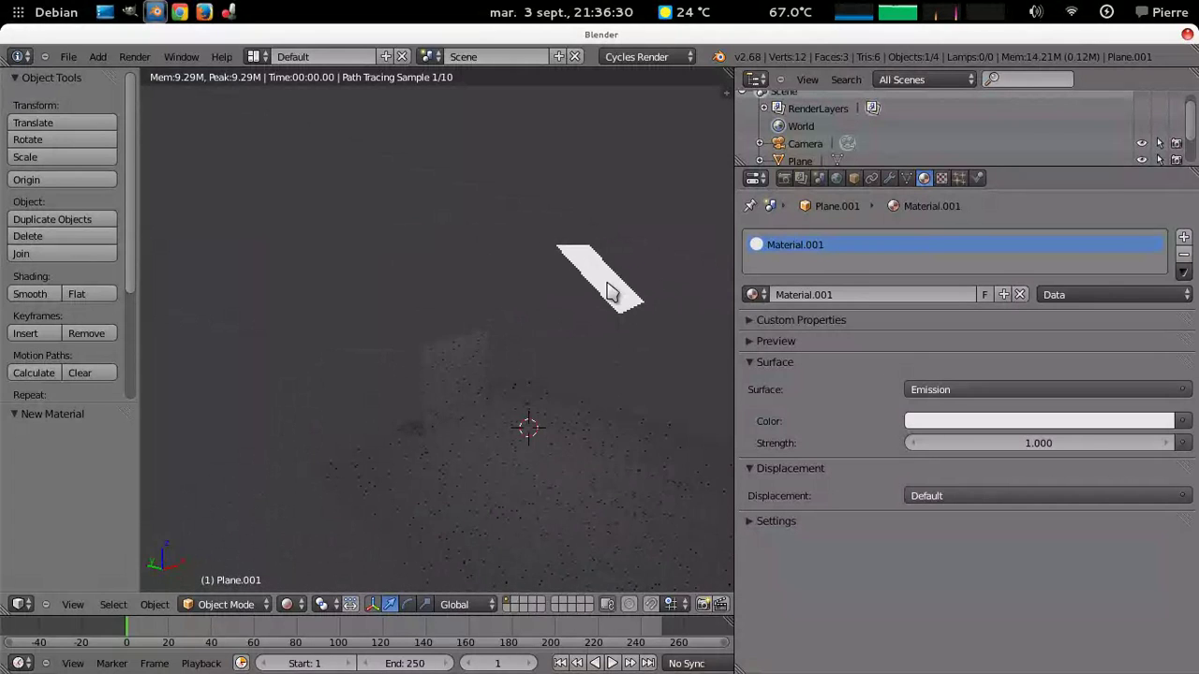
pyautogui.moveTo(607, 289); pyautogui.dragTo(604, 278, button='middle')
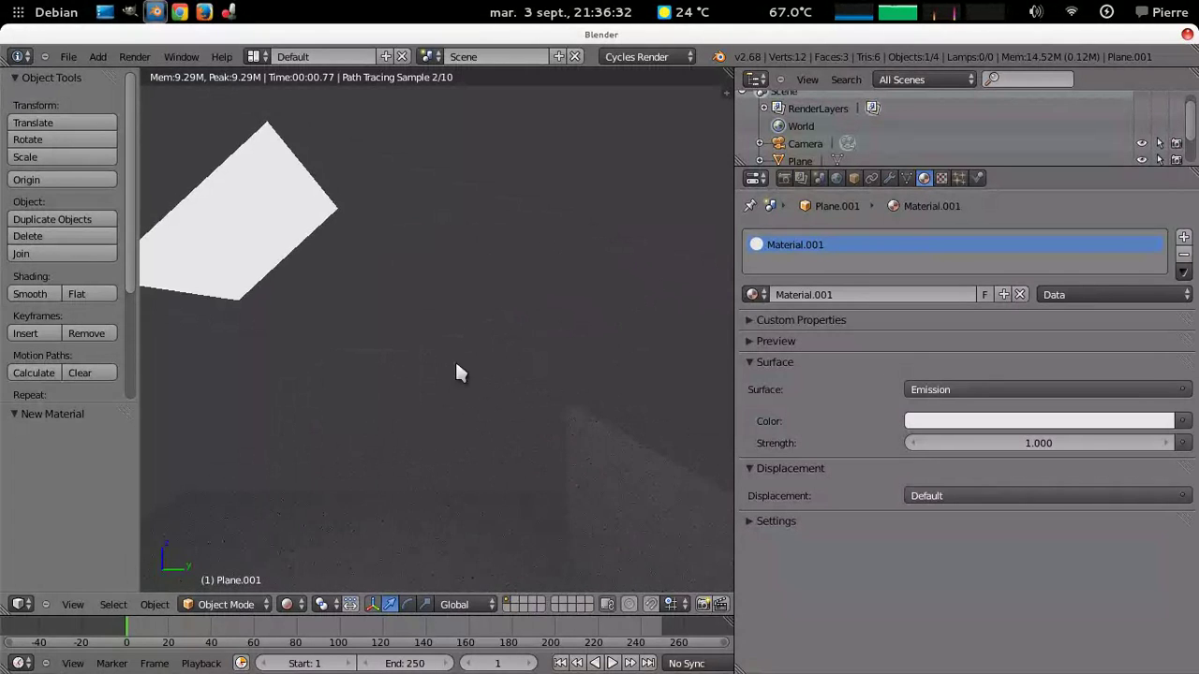
pyautogui.press('g')
pyautogui.click(646, 486)
pyautogui.moveTo(646, 486); pyautogui.dragTo(539, 453, button='middle')
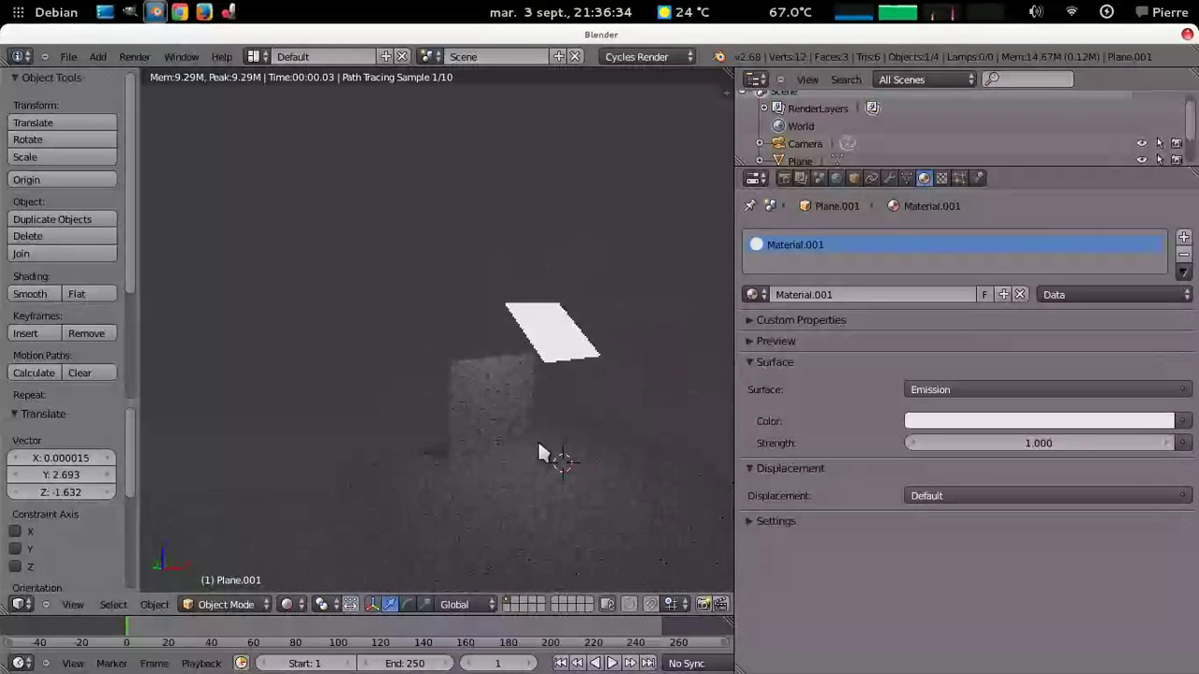
pyautogui.click(838, 178)
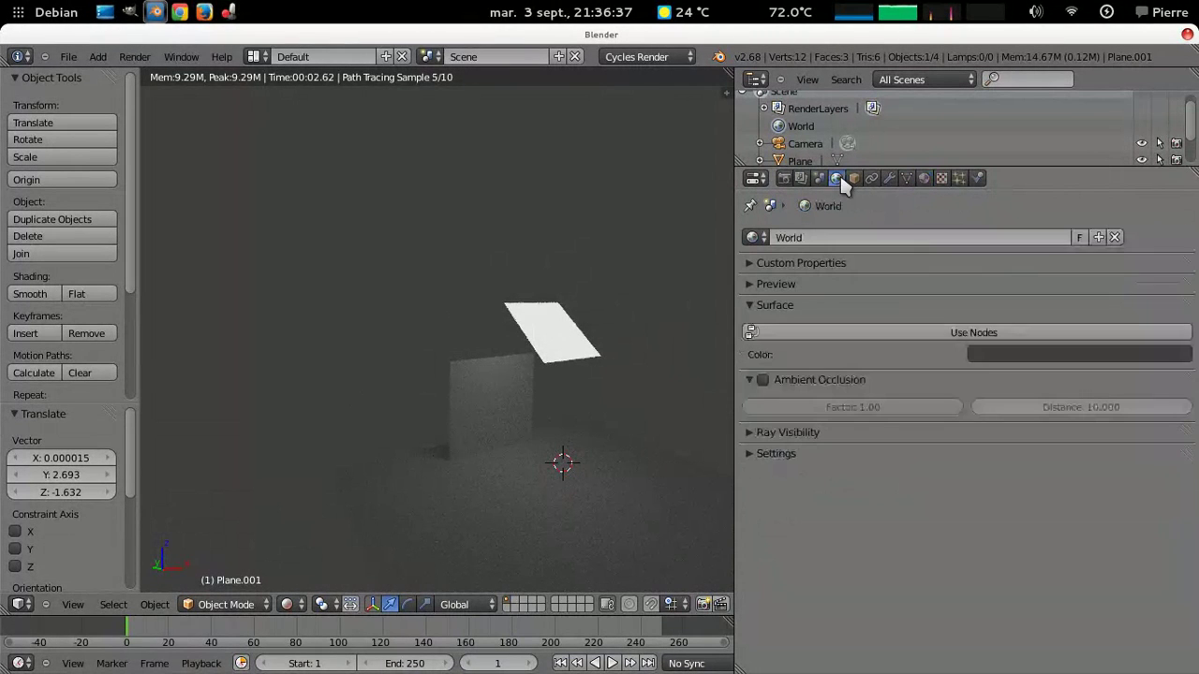
# Enable world nodes and set the colour to an Environment Texture using OpenfootageNETfieldairportsmall.hdr.
pyautogui.click(1093, 335)
pyautogui.click(1171, 365)
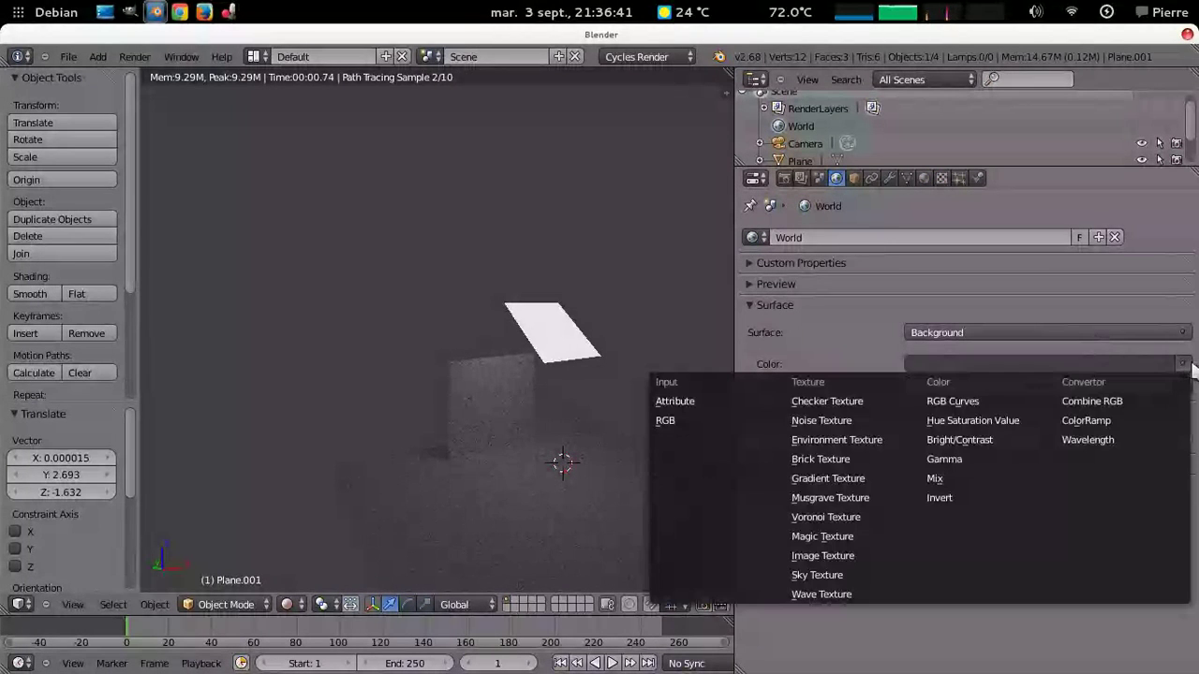
pyautogui.click(852, 439)
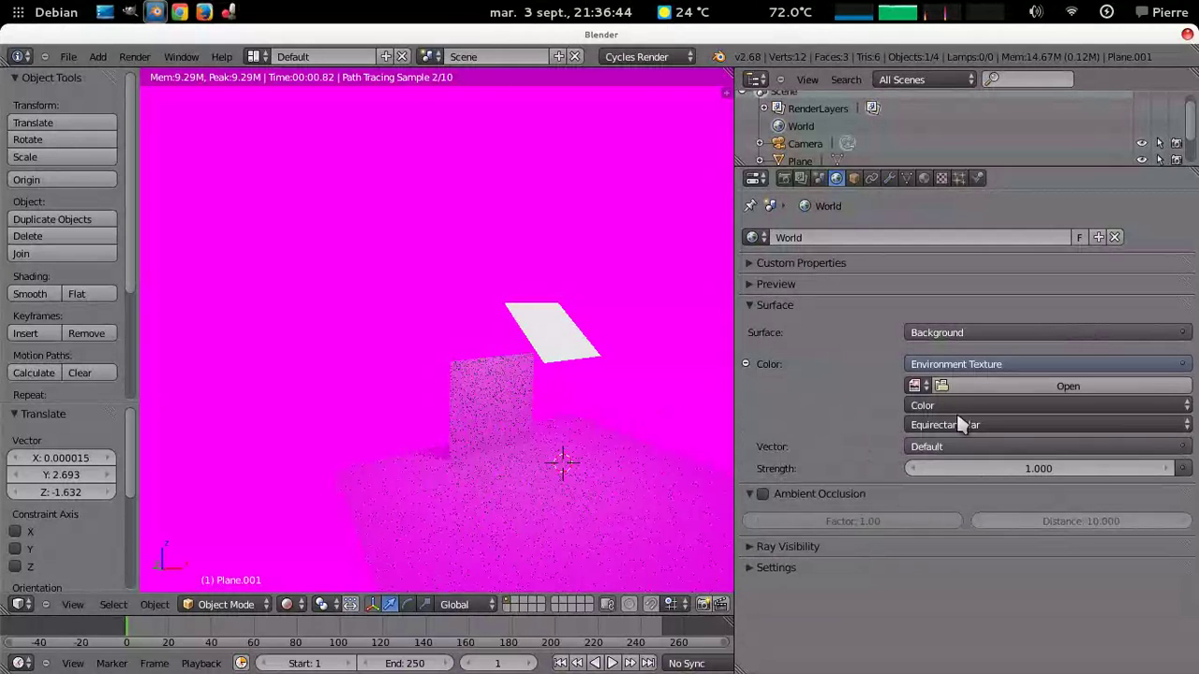
pyautogui.click(978, 386)
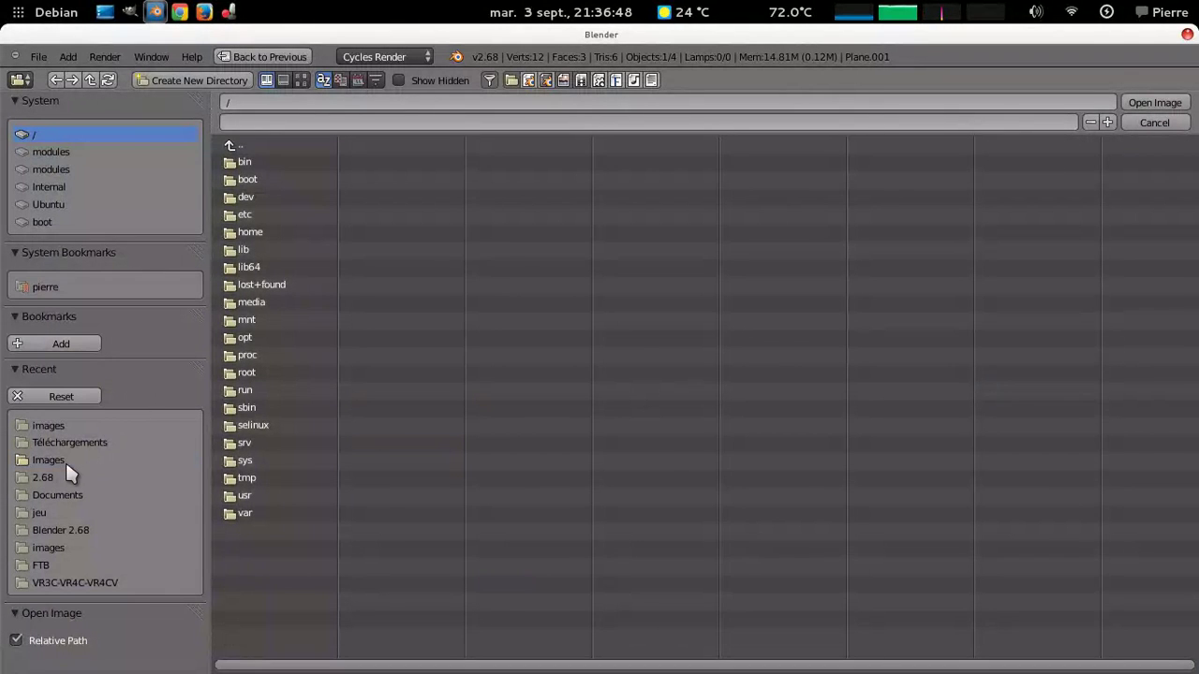
pyautogui.click(64, 460)
pyautogui.click(983, 479)
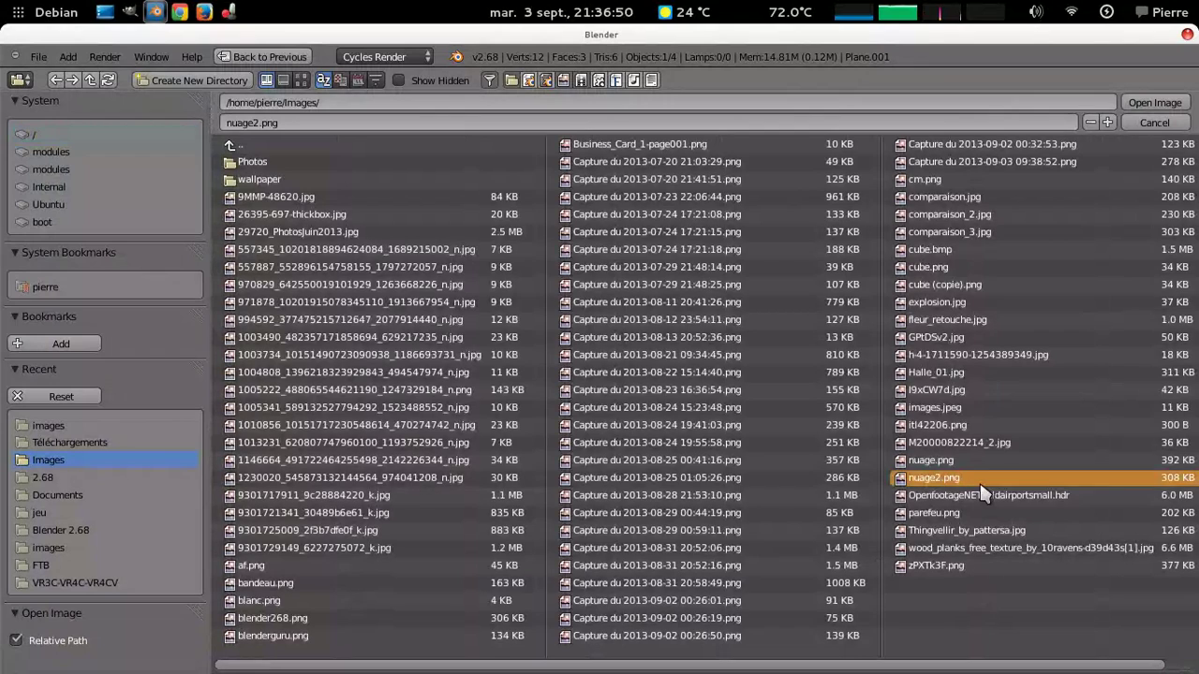
pyautogui.click(986, 494)
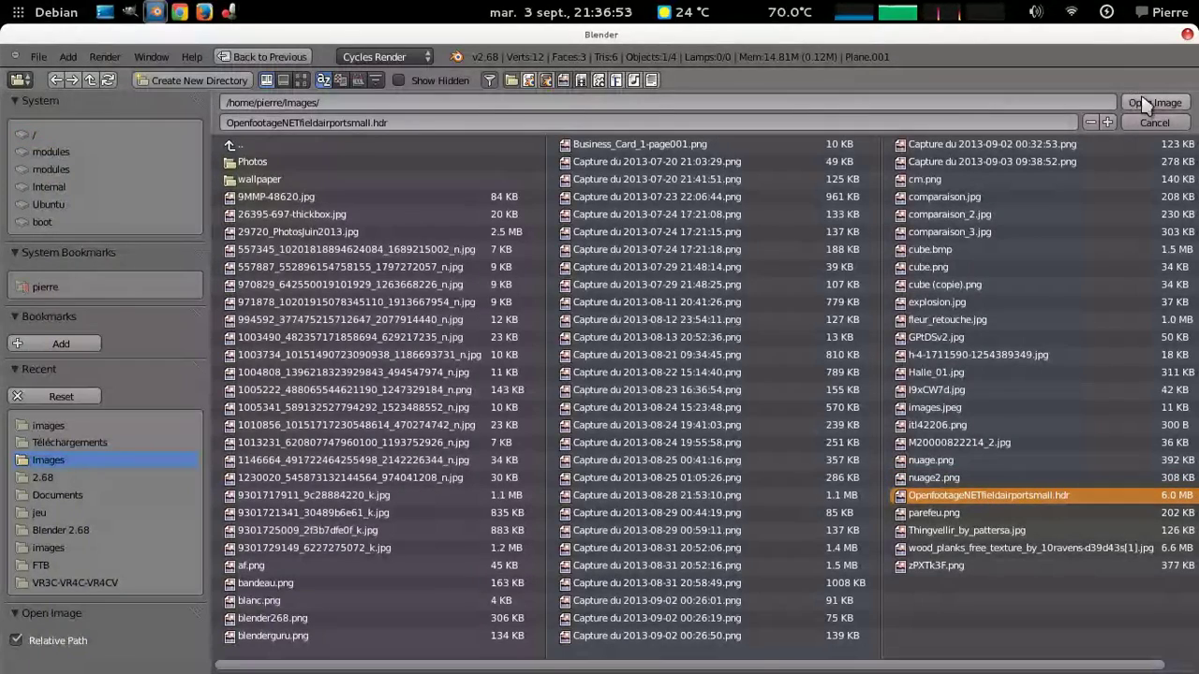
pyautogui.click(1147, 103)
# Align the camera to the view with Ctrl+Alt+Numpad0, adjust its position, then go to the browser.
pyautogui.moveTo(421, 420)
pyautogui.mouseDown(button='middle')
pyautogui.moveTo(382, 375)
pyautogui.moveTo(592, 273)
pyautogui.moveTo(599, 333)
pyautogui.moveTo(592, 312)
pyautogui.mouseUp(button='middle')
pyautogui.press('ctrl+alt+KP_0')
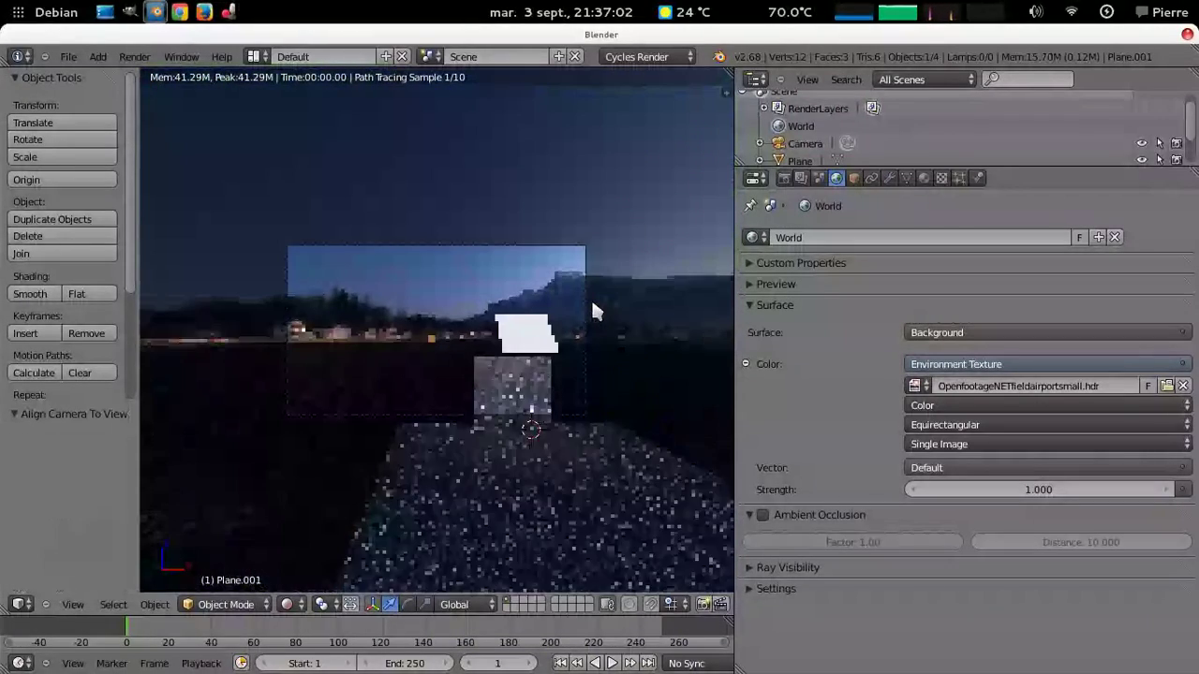
pyautogui.rightClick(458, 408)
pyautogui.press('g')
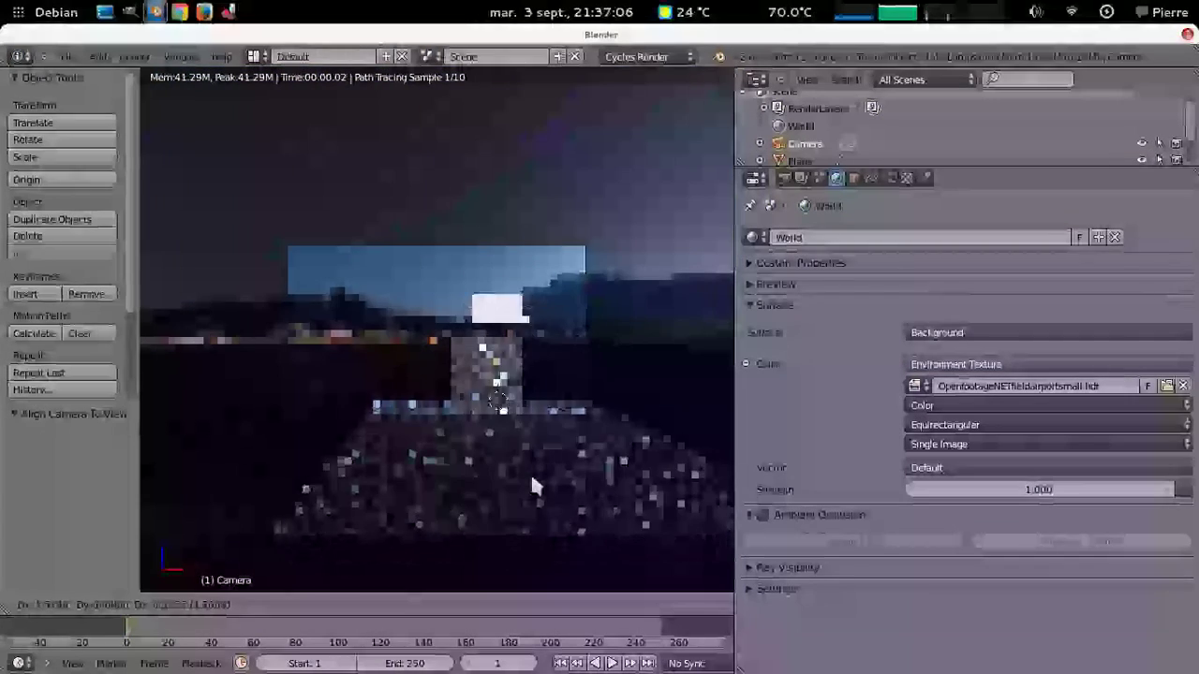
pyautogui.click(636, 552)
pyautogui.press('g')
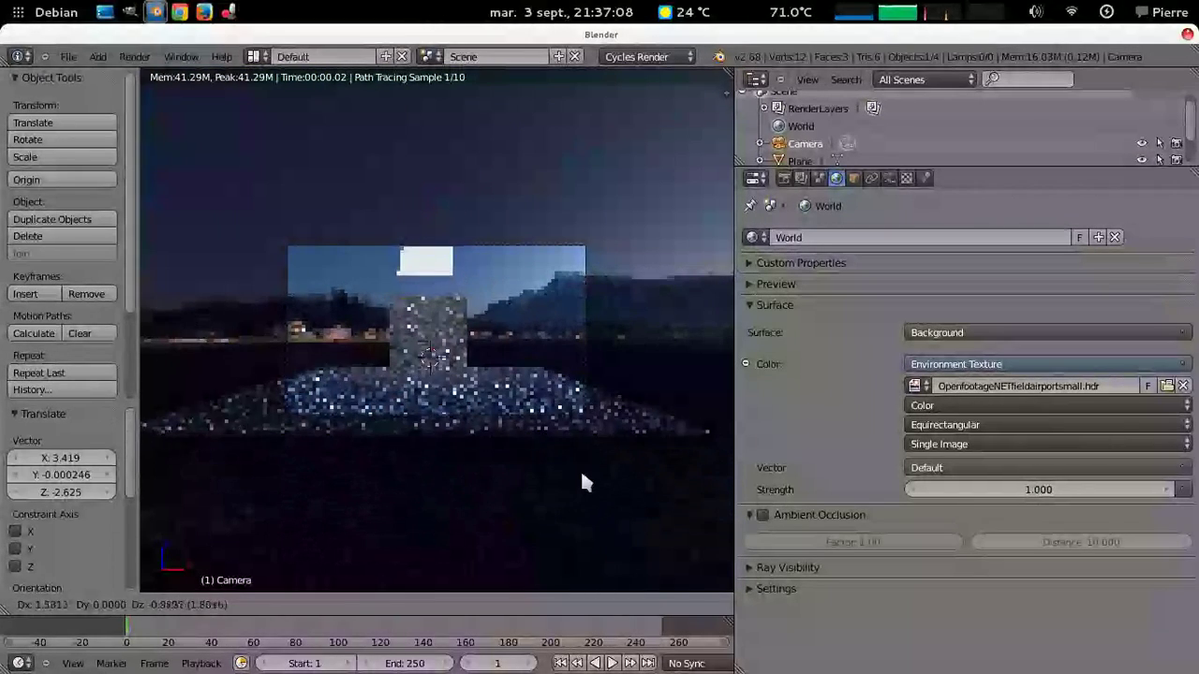
pyautogui.click(575, 466)
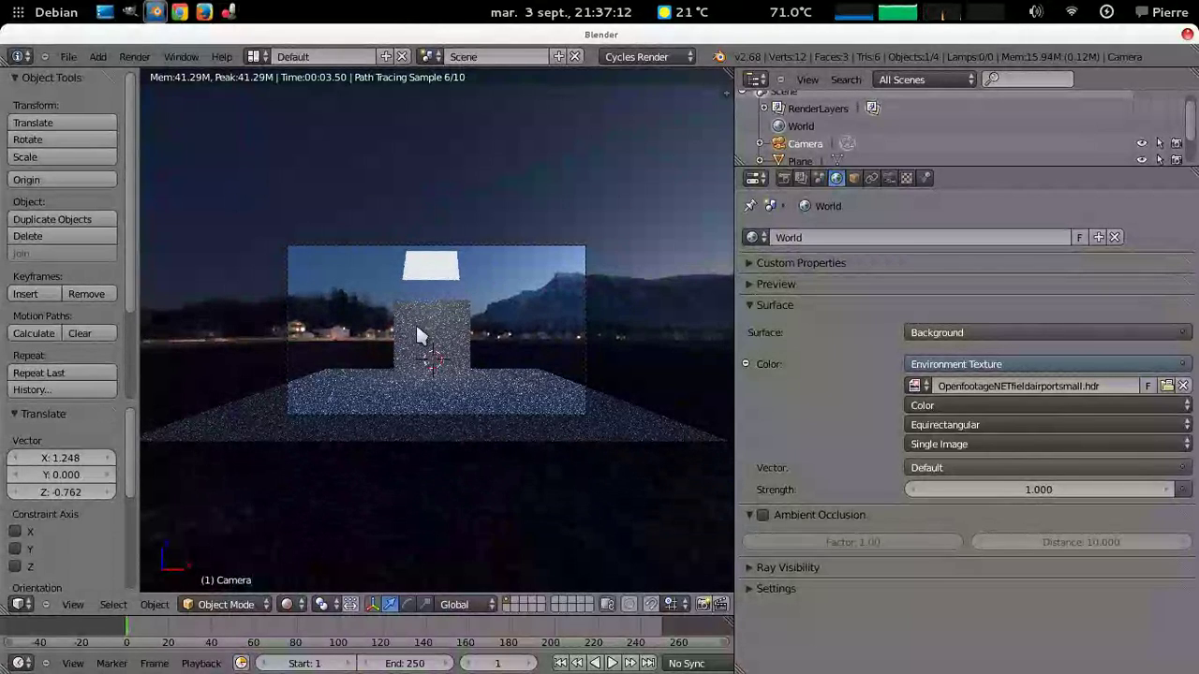
pyautogui.click(180, 12)
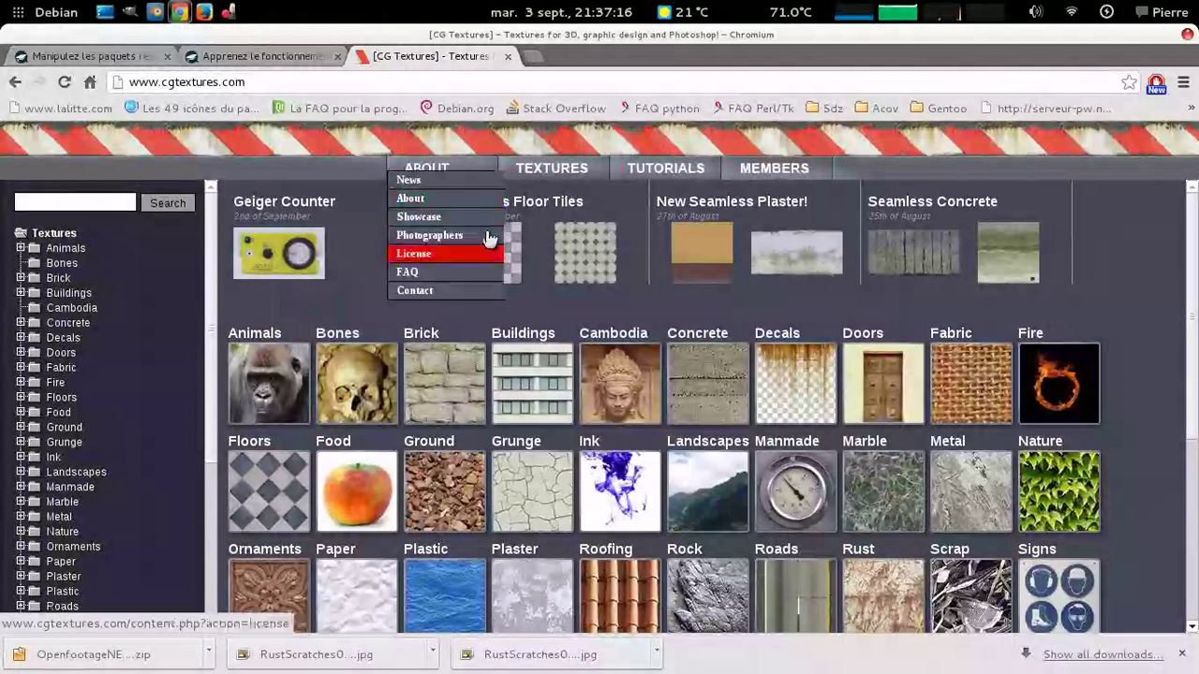
# Open the Nature category on CGTextures and scroll through it.
pyautogui.click(1057, 453)
pyautogui.scroll(-2, 1051, 378)
pyautogui.scroll(2, 1050, 378)
pyautogui.scroll(-3, 1051, 378)
pyautogui.scroll(-3, 1051, 378)
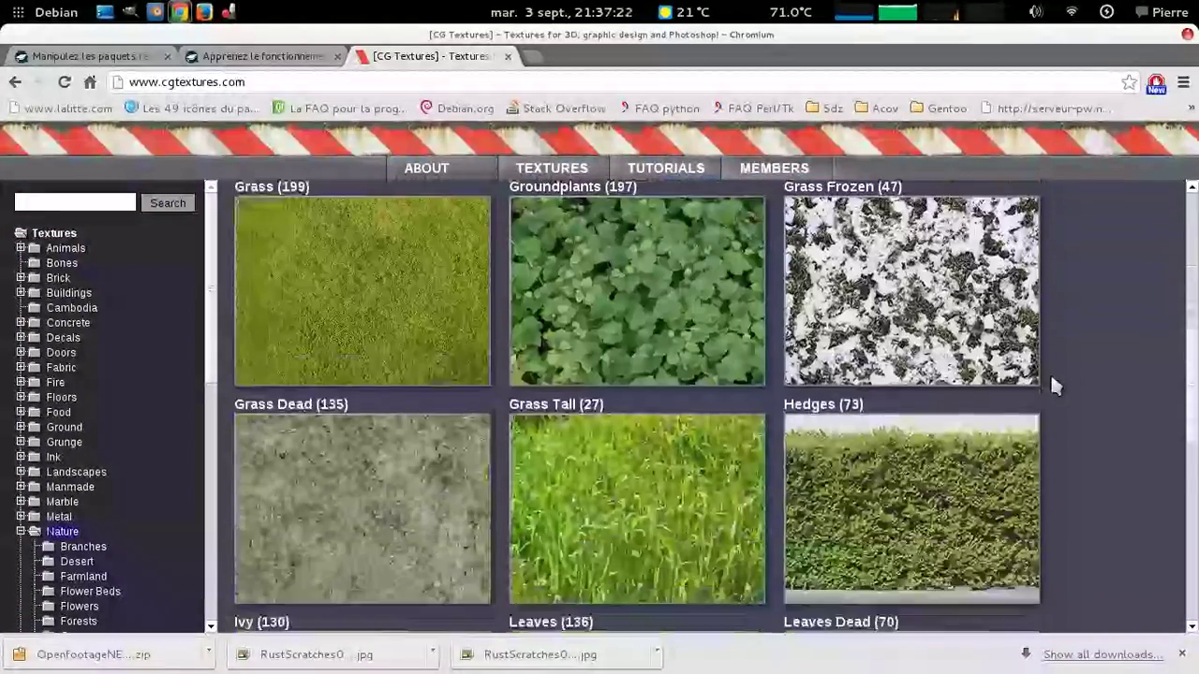
pyautogui.scroll(-3, 1052, 383)
pyautogui.scroll(-3, 1051, 382)
pyautogui.scroll(-2, 1051, 382)
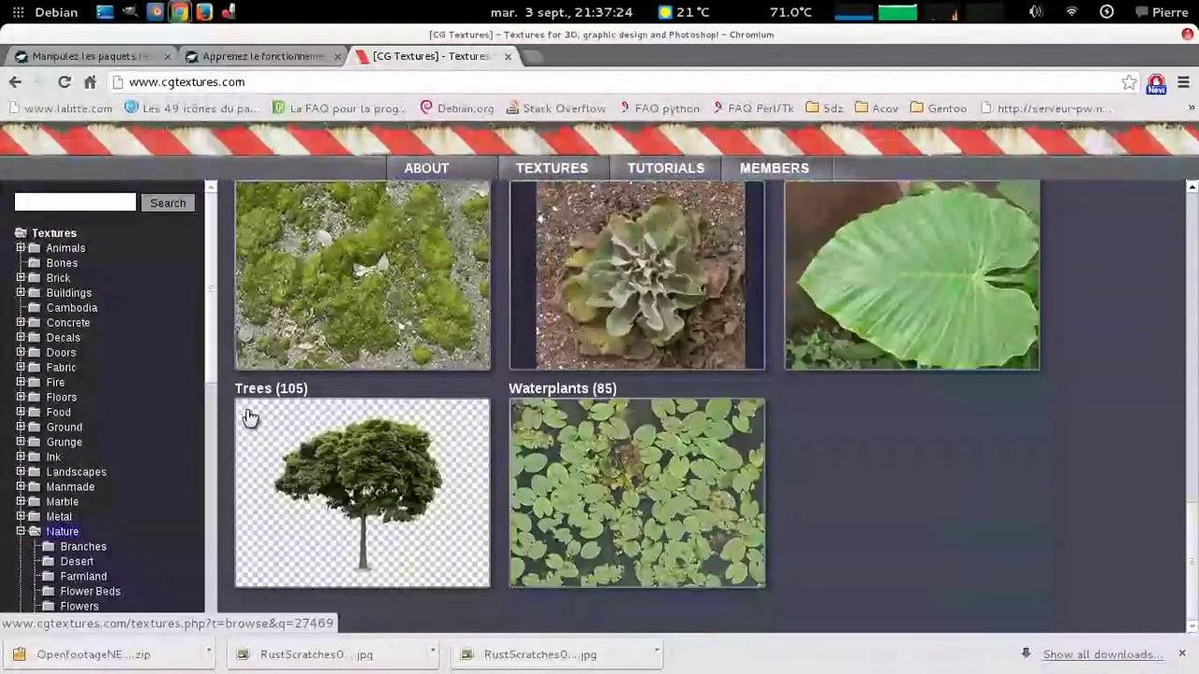
# Browse the Trees category and open the Trees0042 masked tree detail page.
pyautogui.click(249, 416)
pyautogui.scroll(-3, 1038, 392)
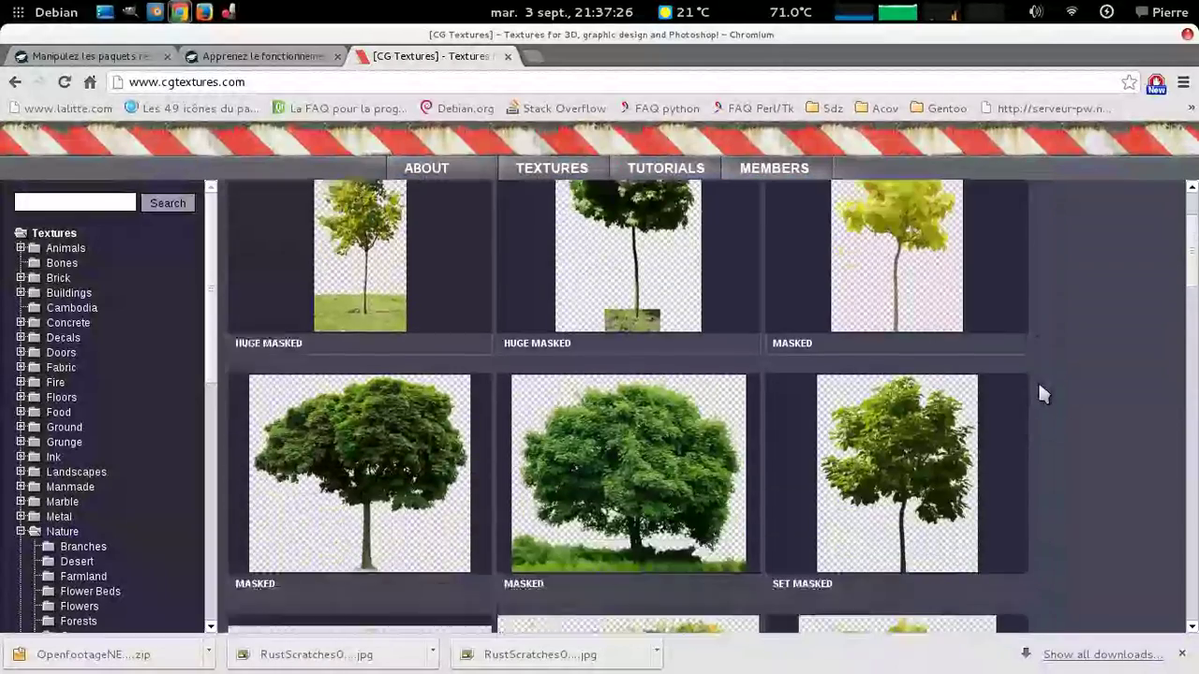
pyautogui.scroll(-2, 1039, 386)
pyautogui.scroll(-3, 1040, 386)
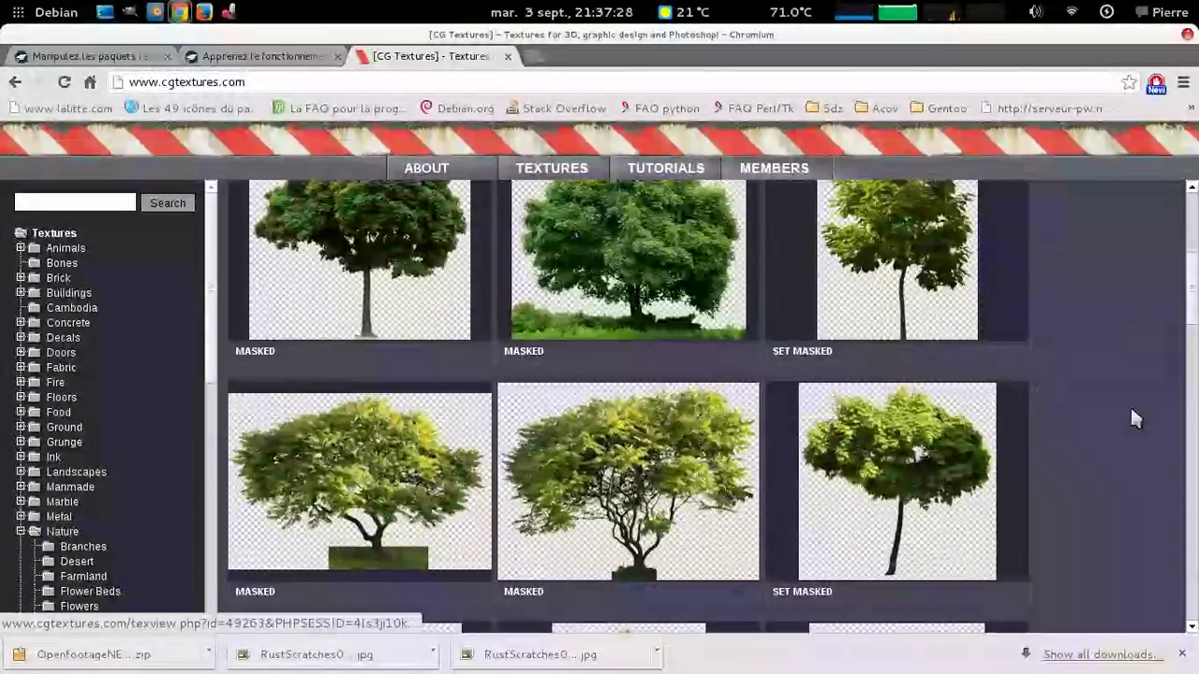
pyautogui.scroll(3, 1133, 417)
pyautogui.scroll(3, 1133, 417)
pyautogui.scroll(-5, 1134, 416)
pyautogui.scroll(5, 1134, 417)
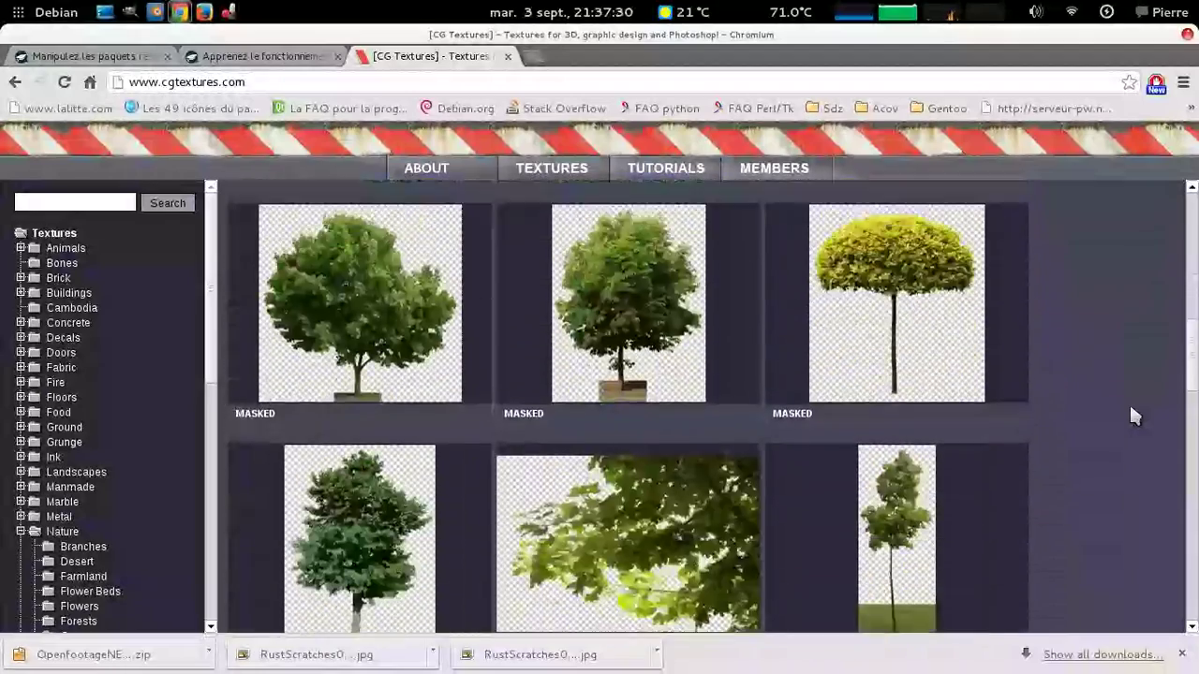
pyautogui.scroll(-3, 1132, 415)
pyautogui.scroll(1, 1131, 415)
pyautogui.scroll(3, 1132, 415)
pyautogui.scroll(3, 1131, 415)
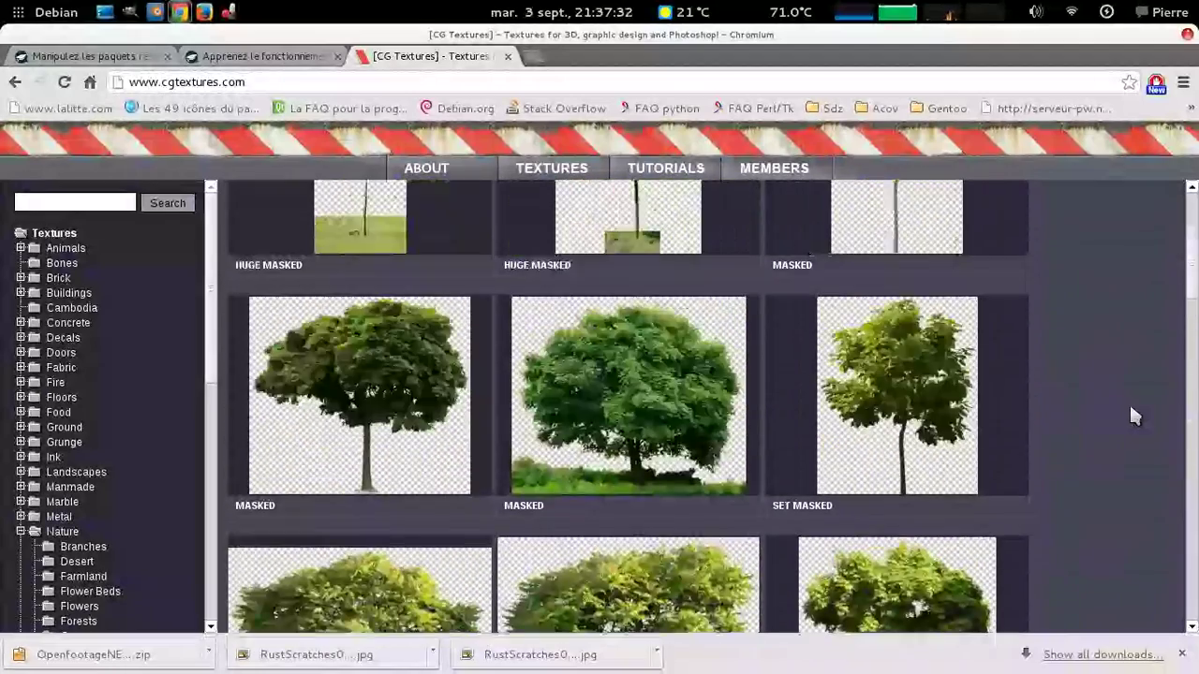
pyautogui.scroll(-3, 1065, 404)
pyautogui.scroll(-3, 1068, 406)
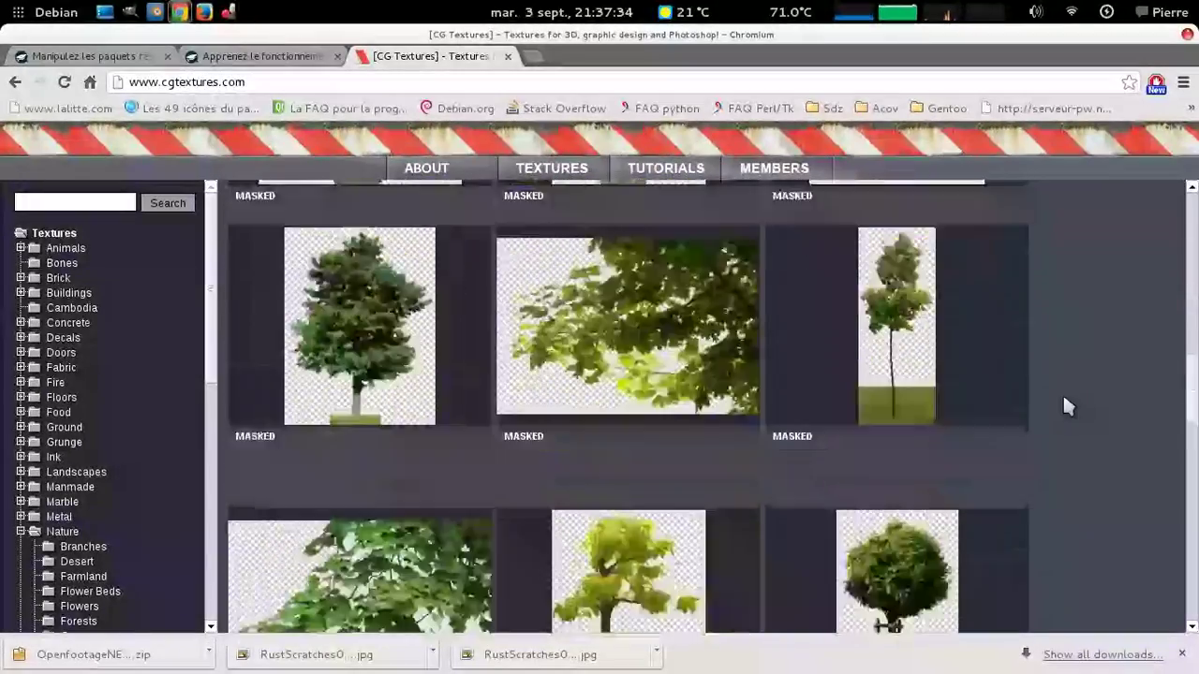
pyautogui.scroll(-3, 1064, 398)
pyautogui.scroll(-3, 1064, 398)
pyautogui.scroll(-3, 1064, 398)
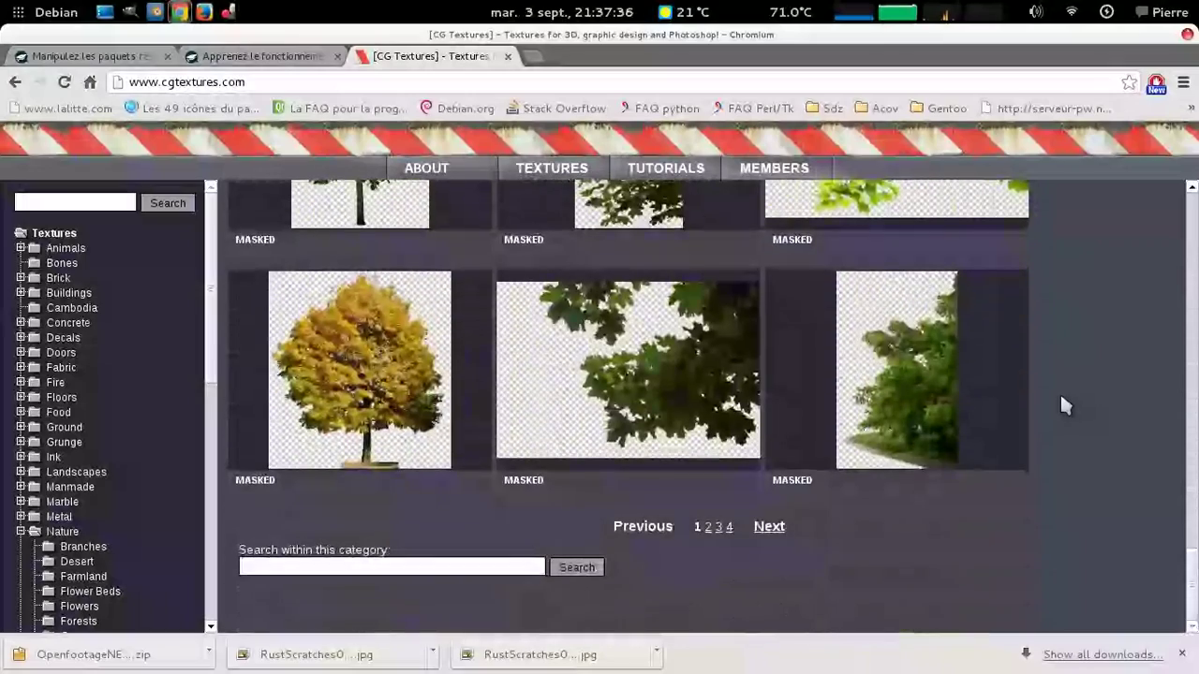
pyautogui.scroll(3, 1124, 428)
pyautogui.scroll(3, 1168, 455)
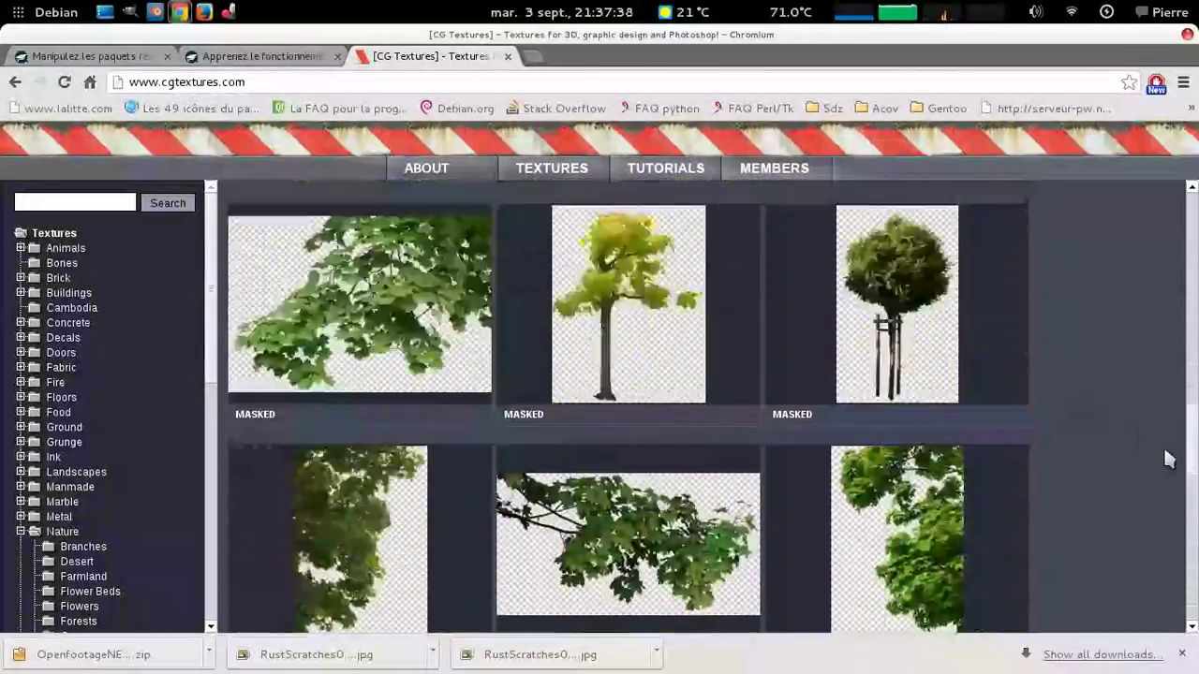
pyautogui.scroll(3, 1169, 455)
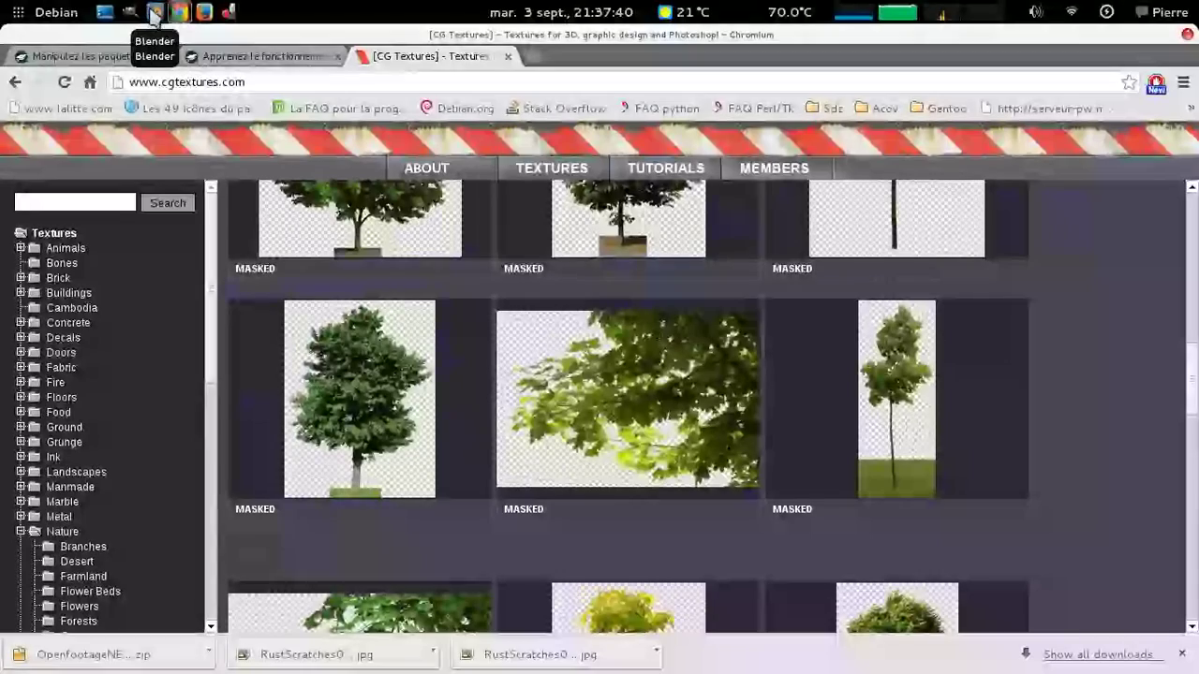
pyautogui.scroll(3, 729, 452)
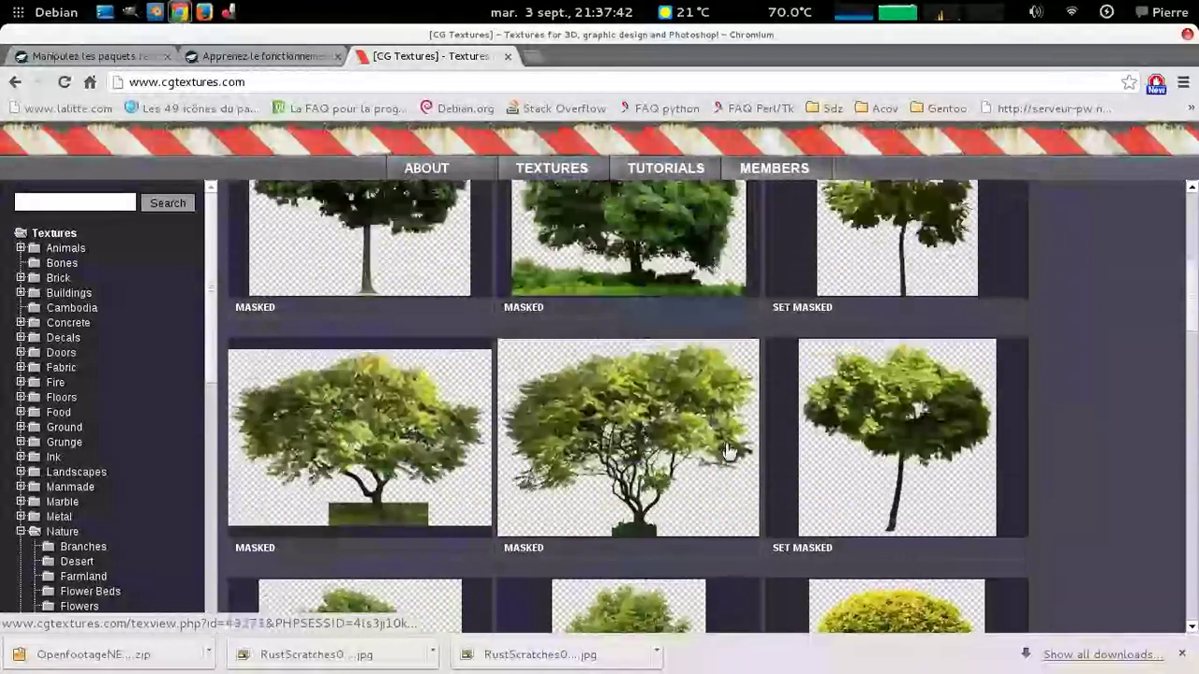
pyautogui.scroll(3, 729, 451)
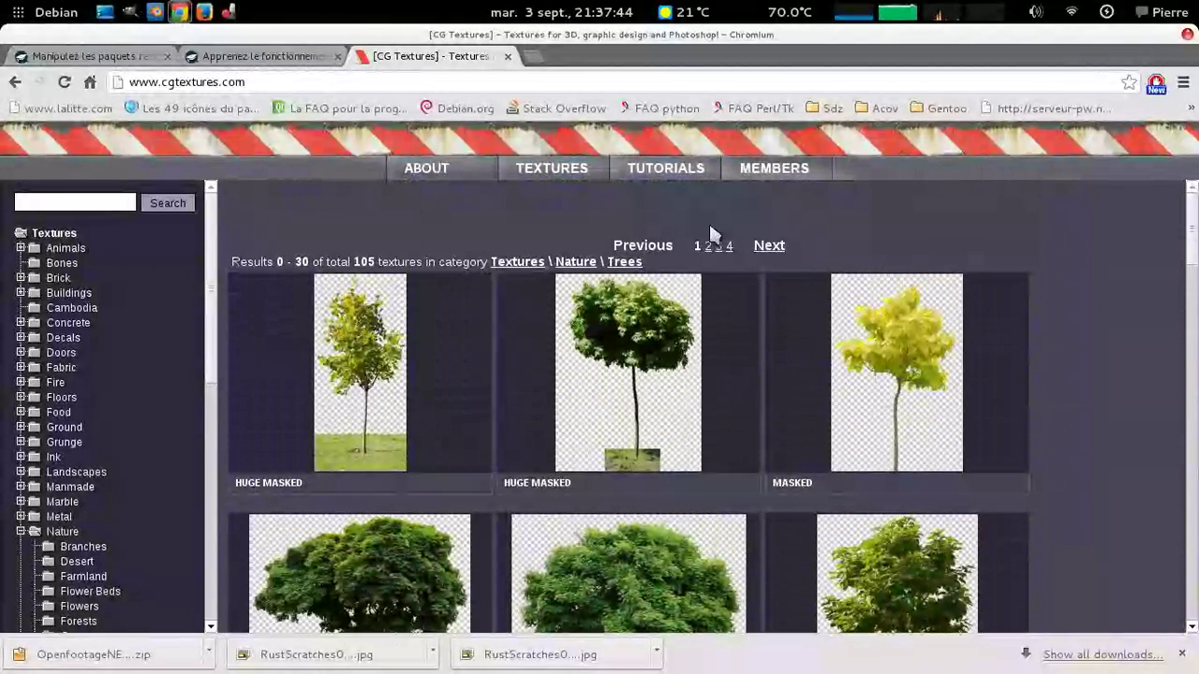
pyautogui.scroll(-3, 524, 433)
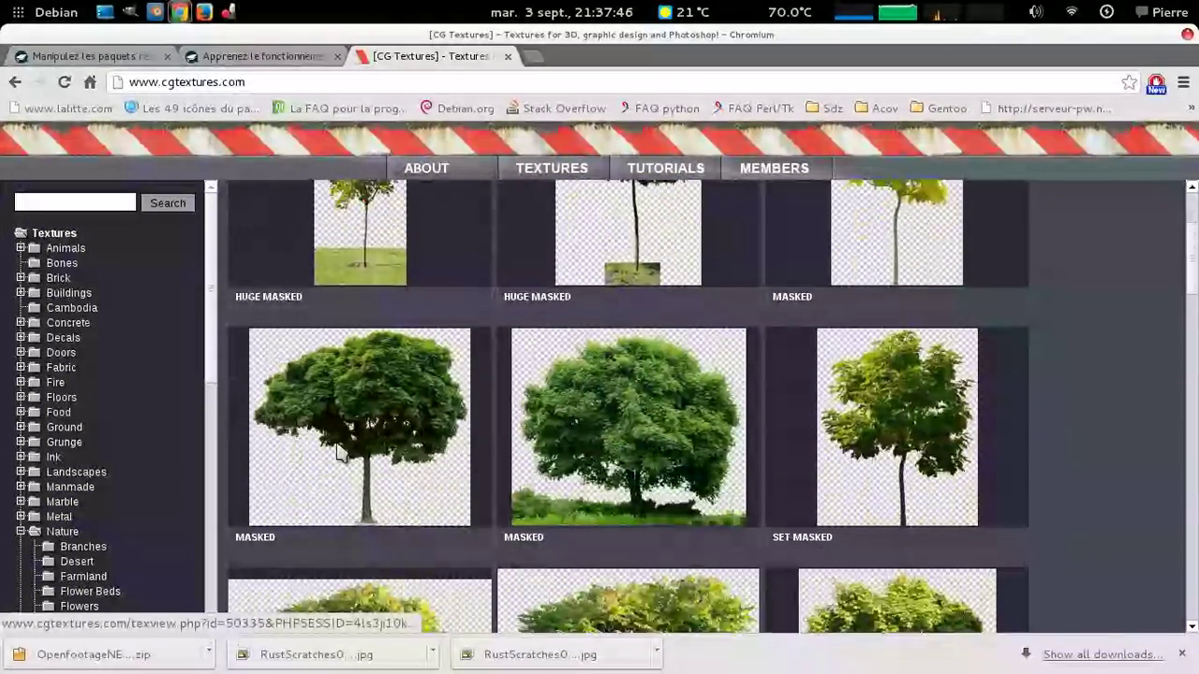
pyautogui.click(391, 388)
pyautogui.scroll(-3, 384, 513)
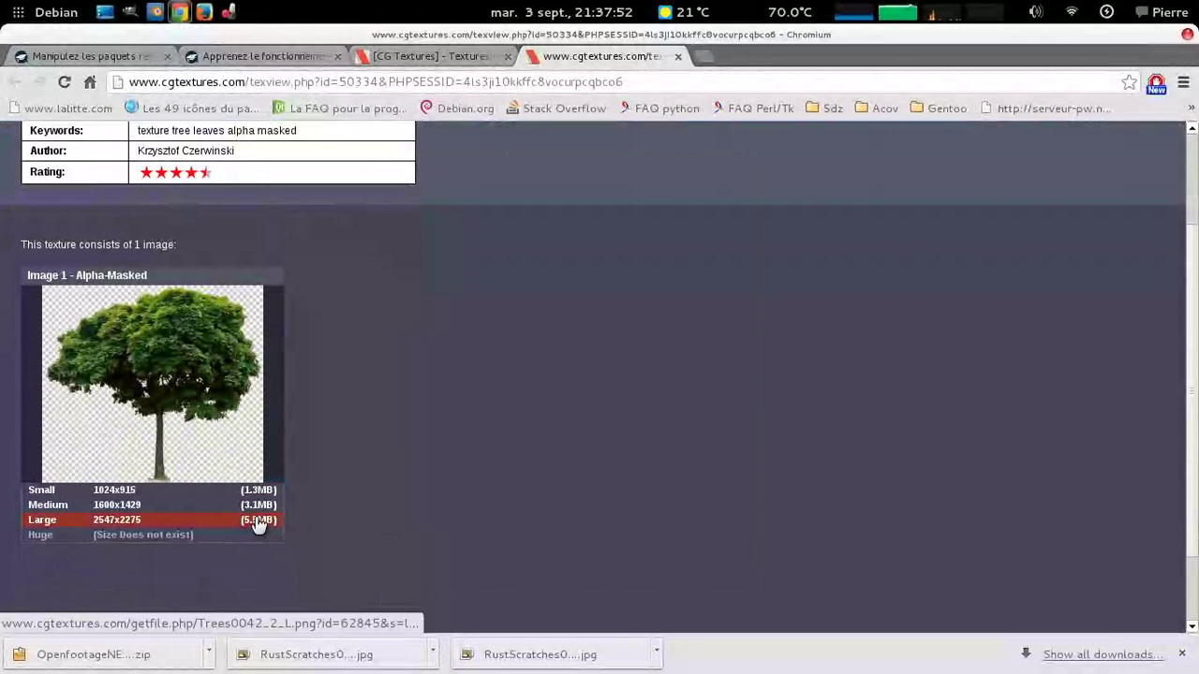
pyautogui.scroll(3, 395, 438)
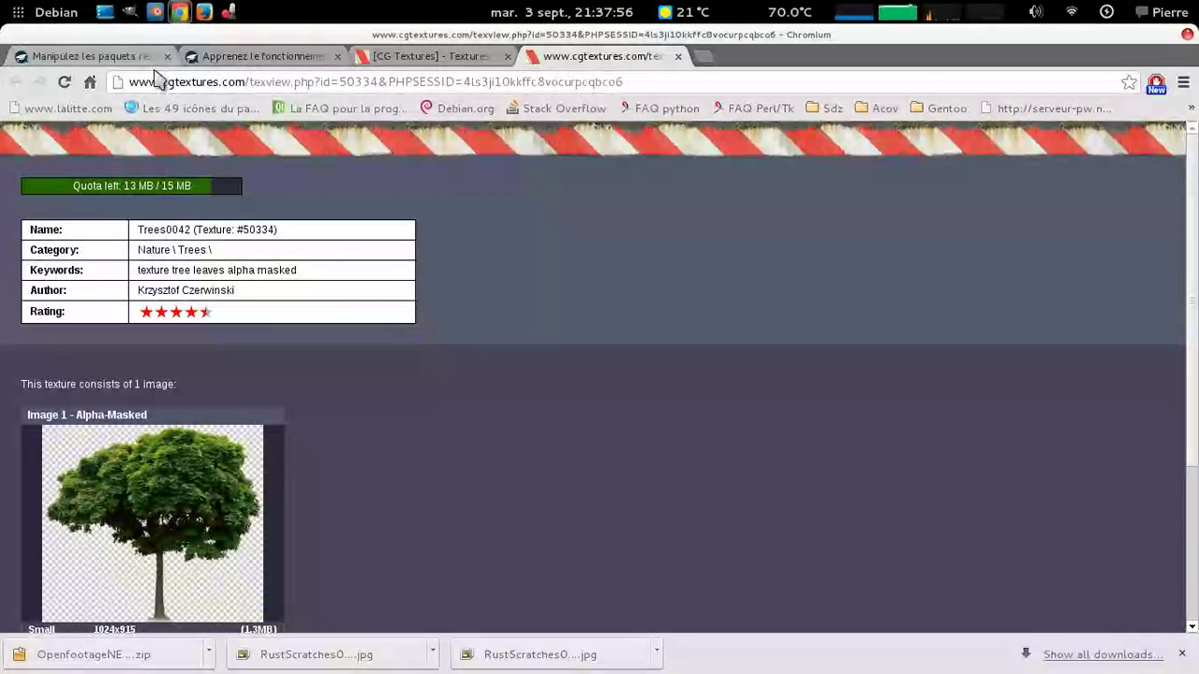
# In Blender, give Plane.002 a new material whose colour input is an Image Texture.
pyautogui.click(155, 12)
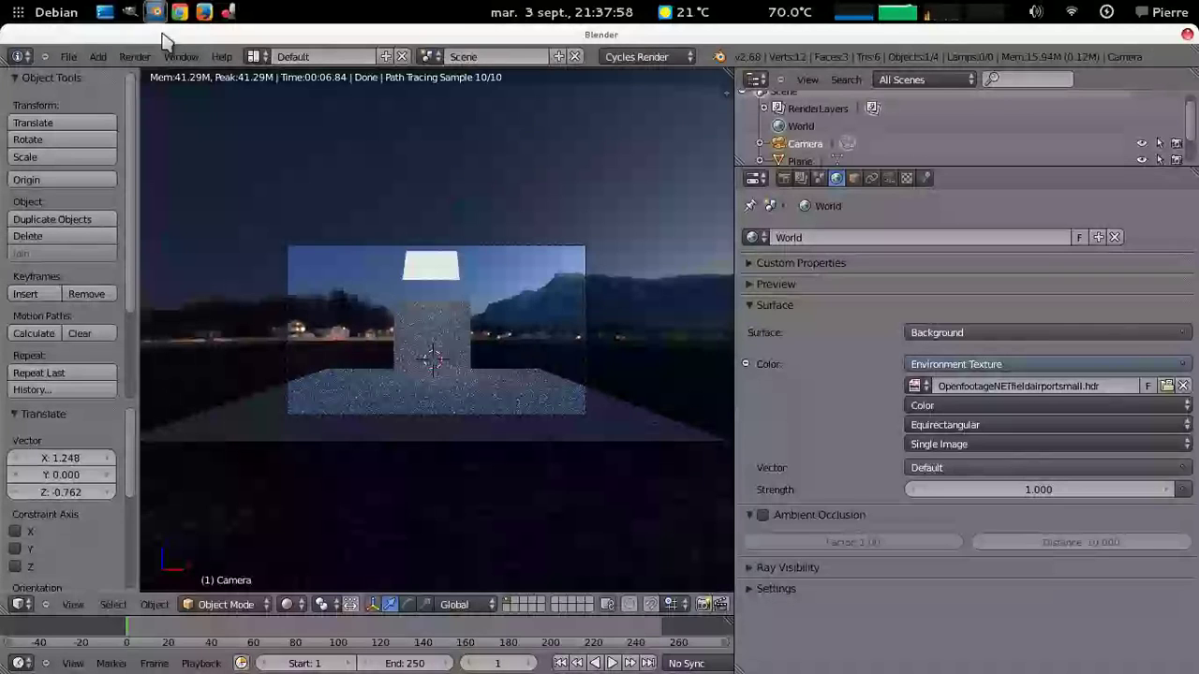
pyautogui.rightClick(459, 326)
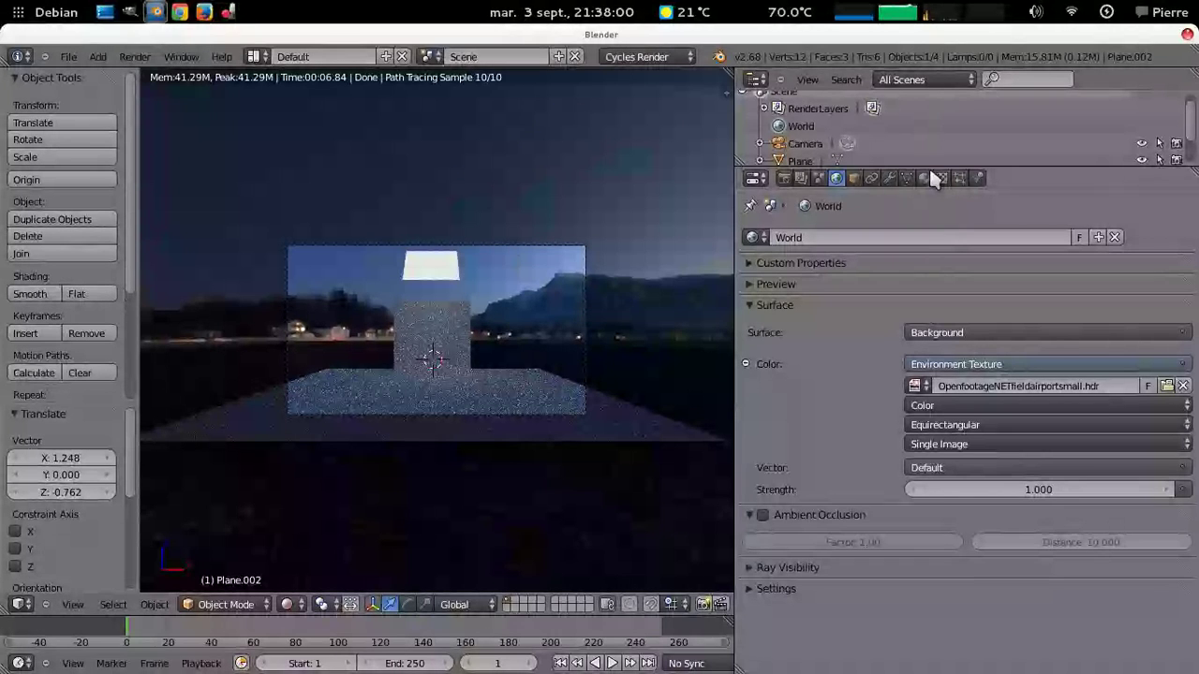
pyautogui.click(925, 178)
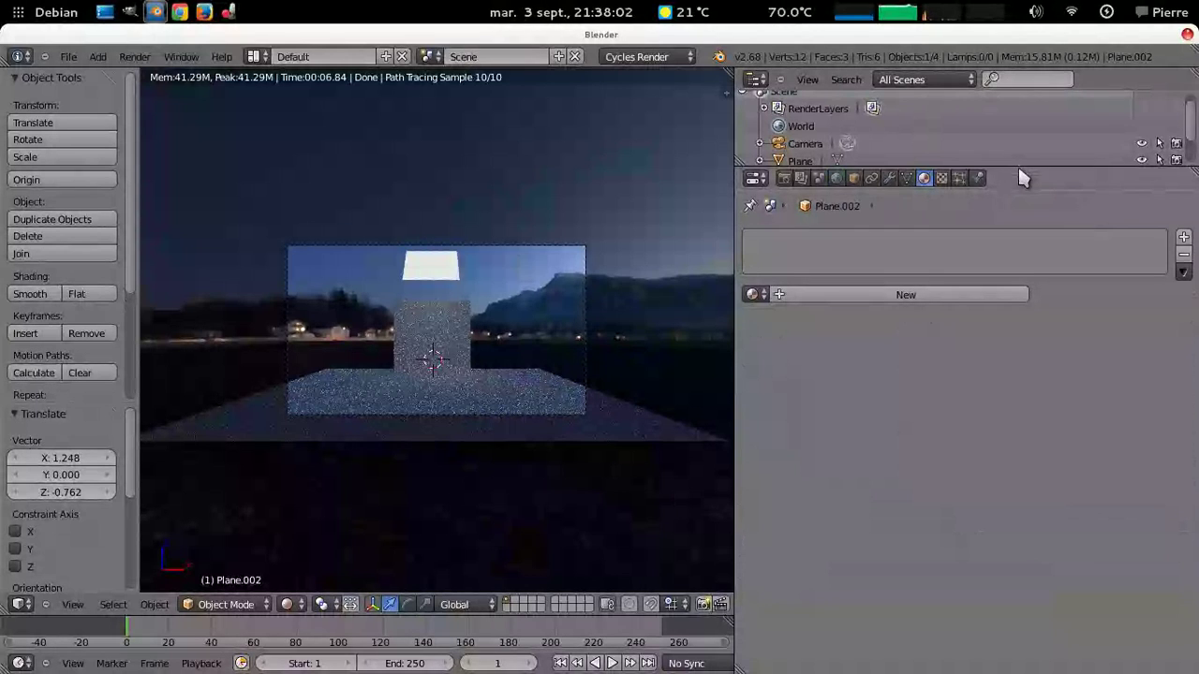
pyautogui.click(920, 295)
pyautogui.click(1183, 421)
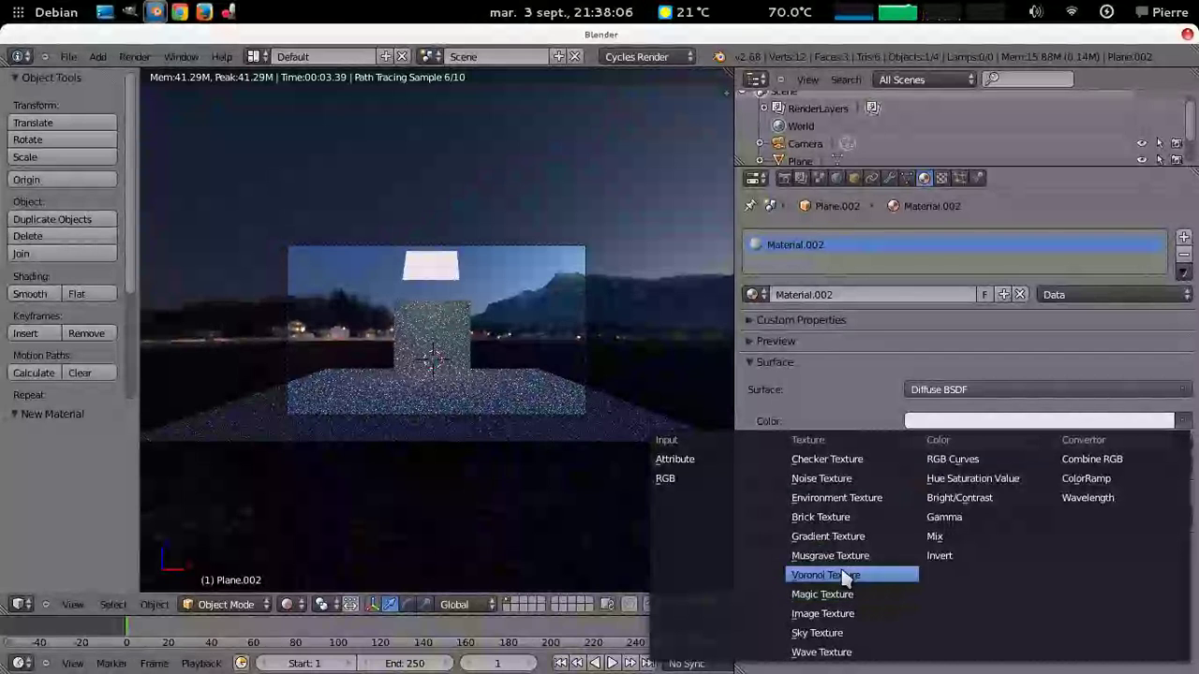
pyautogui.click(859, 614)
# Load Trees0042_2_S.png from Téléchargements/images into the image texture.
pyautogui.click(1073, 442)
pyautogui.click(69, 460)
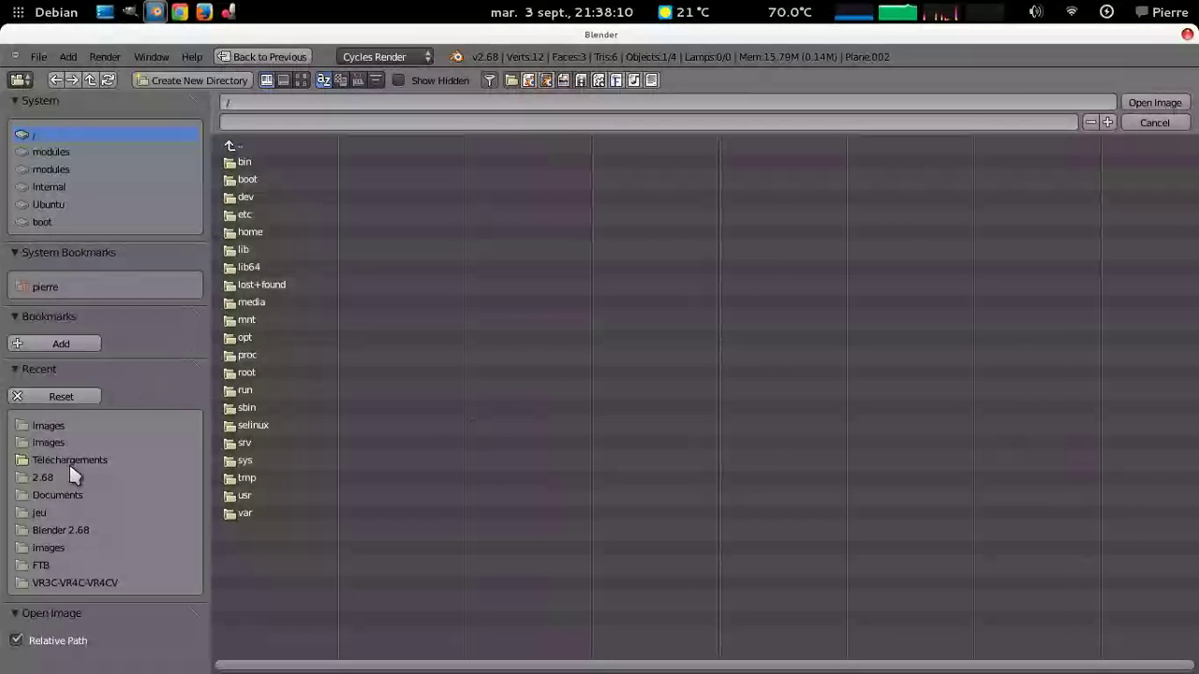
pyautogui.click(249, 165)
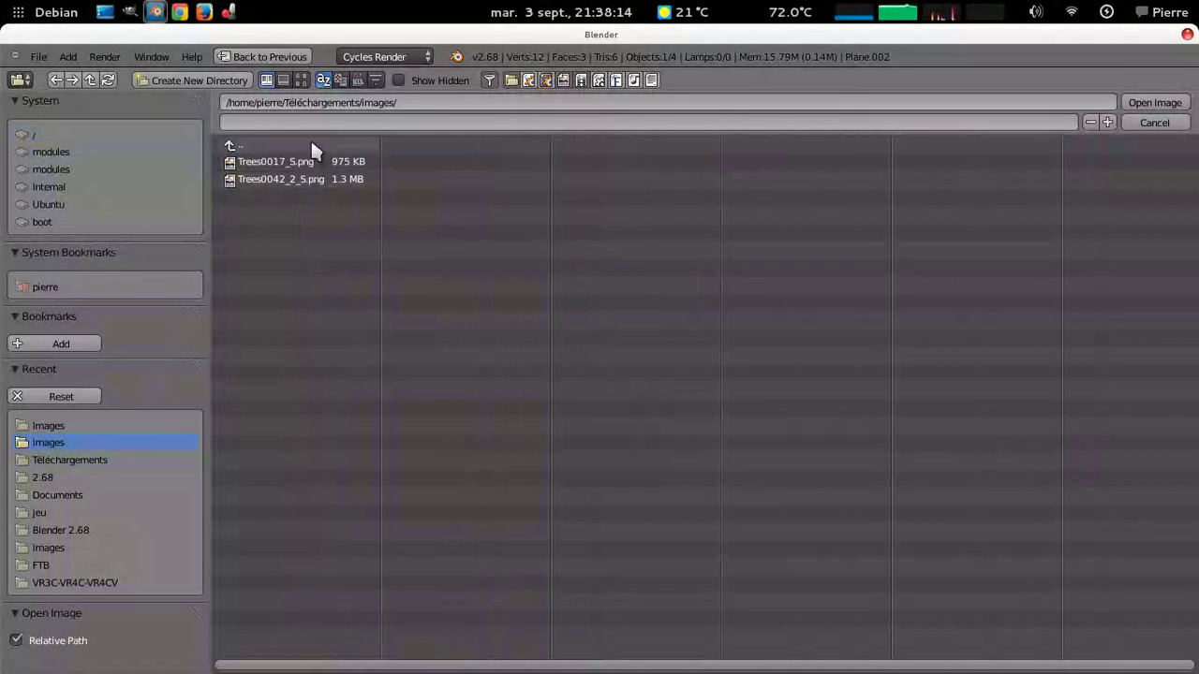
pyautogui.click(304, 79)
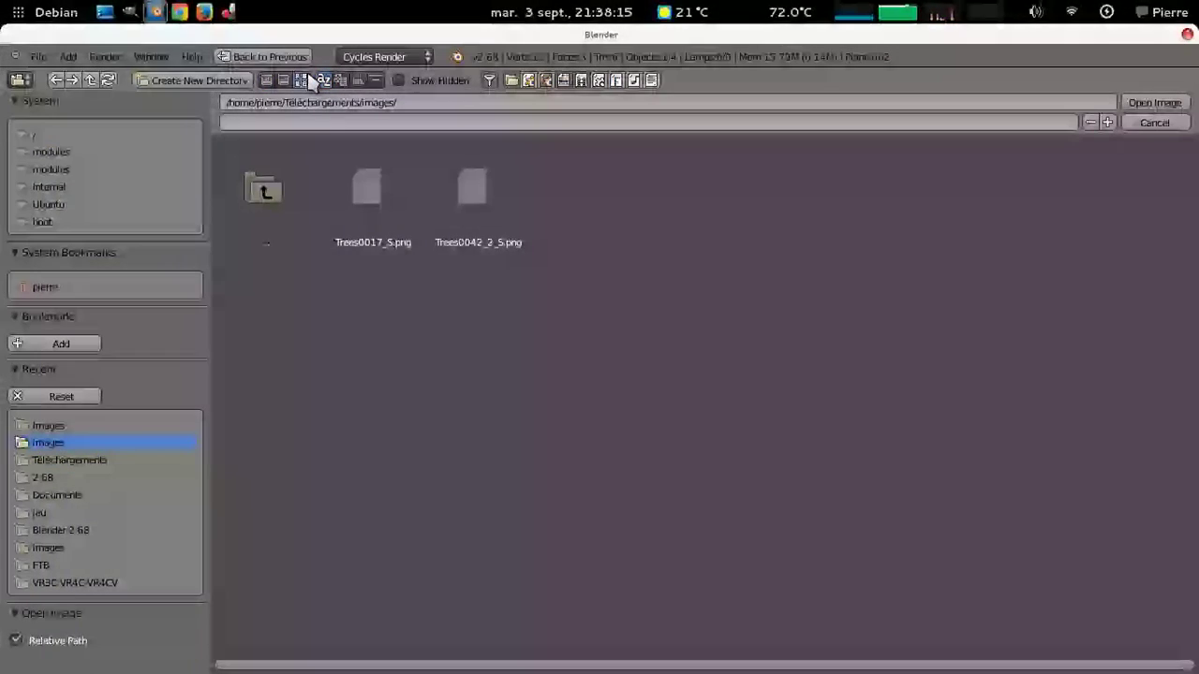
pyautogui.click(480, 228)
pyautogui.click(1173, 106)
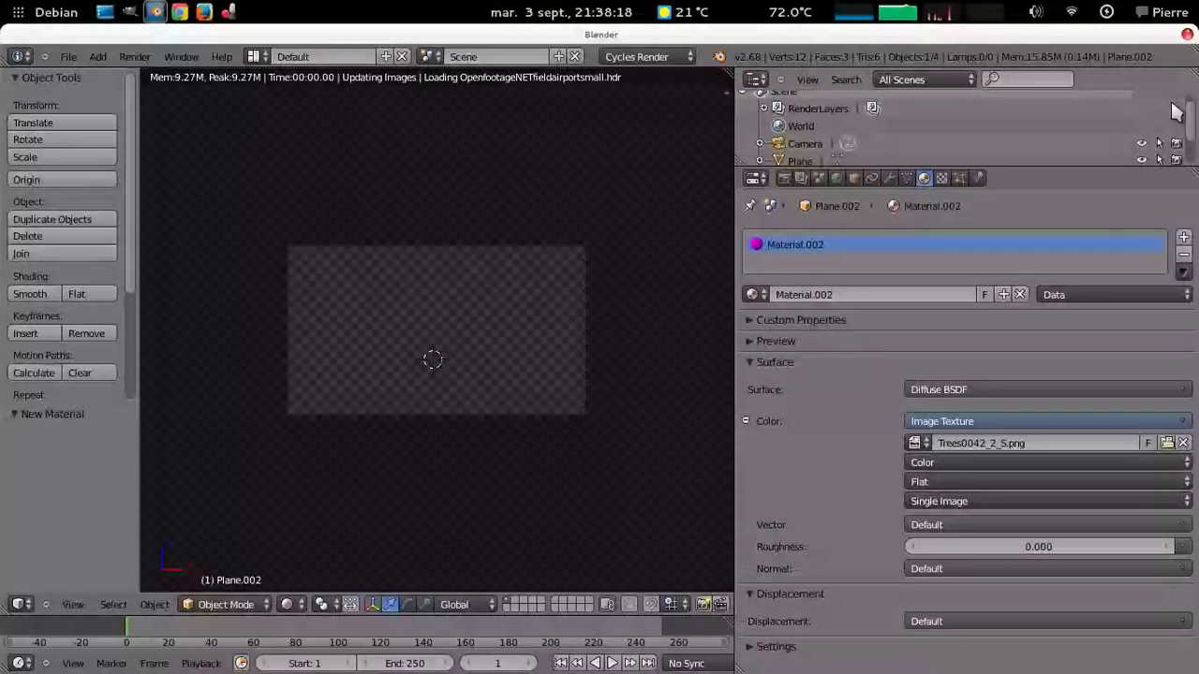
# Orbit the view and switch the viewport back to Solid shading.
pyautogui.moveTo(328, 382); pyautogui.dragTo(366, 566, button='middle')
pyautogui.click(288, 609)
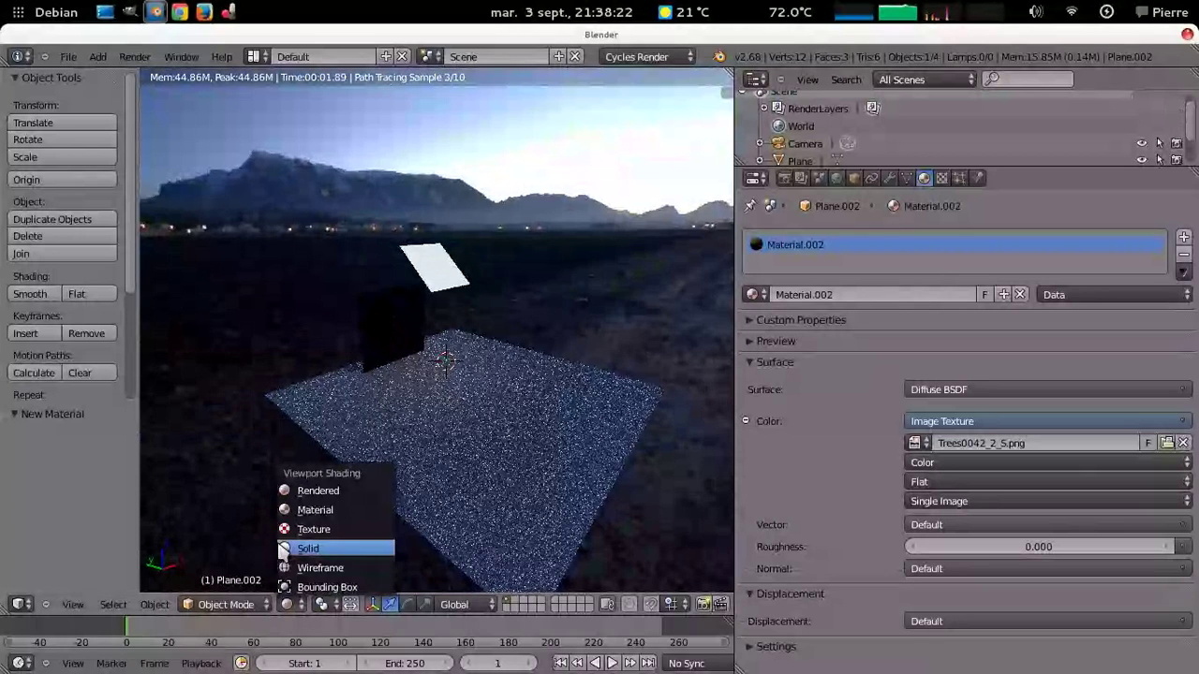
pyautogui.click(300, 621)
pyautogui.click(255, 56)
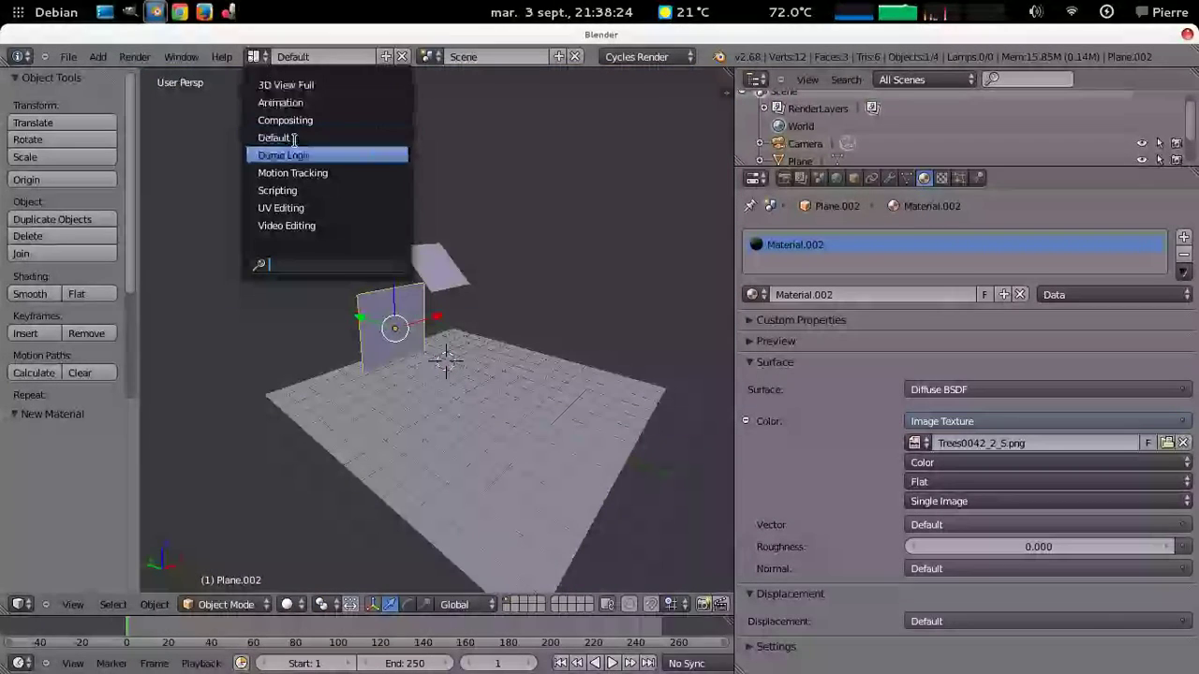
# Unwrap the upright plane's UVs in the UV Editing layout and show Trees0042_2_S.png behind them.
pyautogui.click(315, 208)
pyautogui.scroll(-3, 1029, 285)
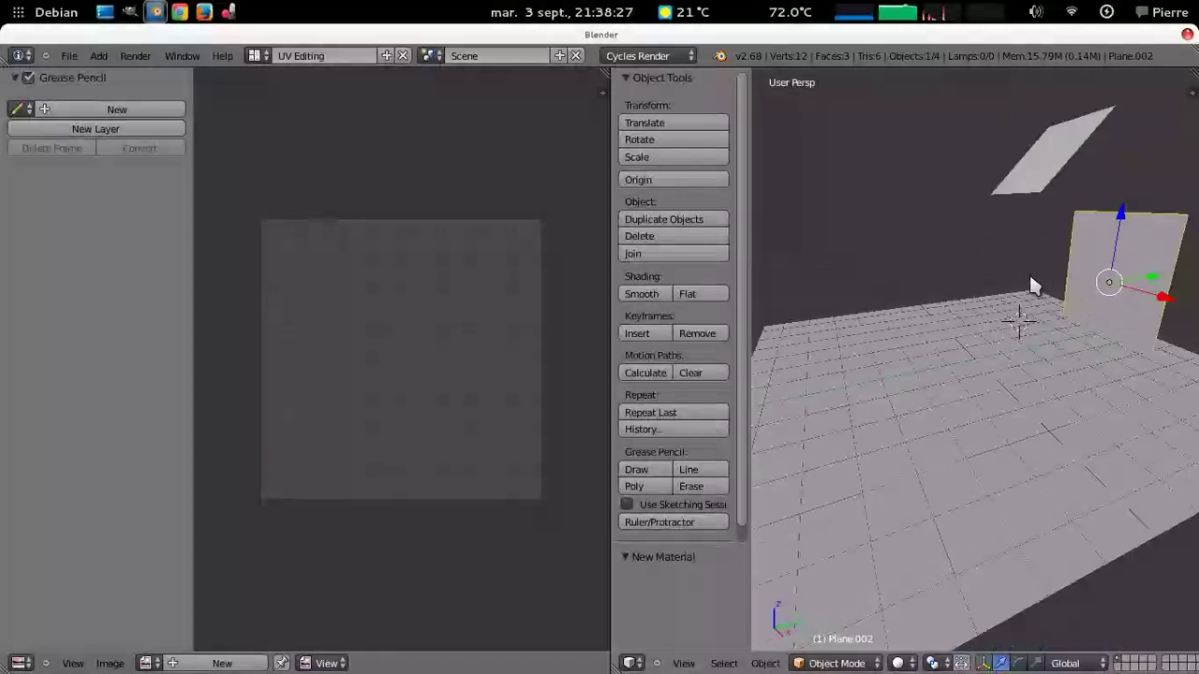
pyautogui.press('Tab')
pyautogui.press('u')
pyautogui.click(1029, 287)
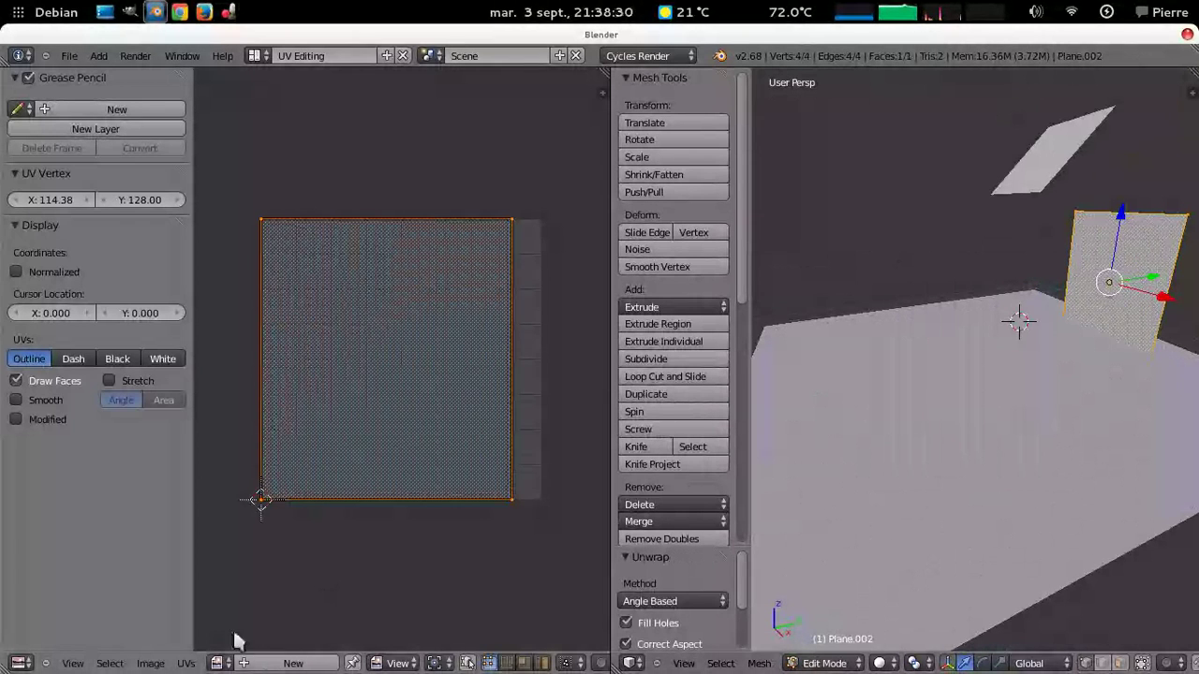
pyautogui.click(217, 661)
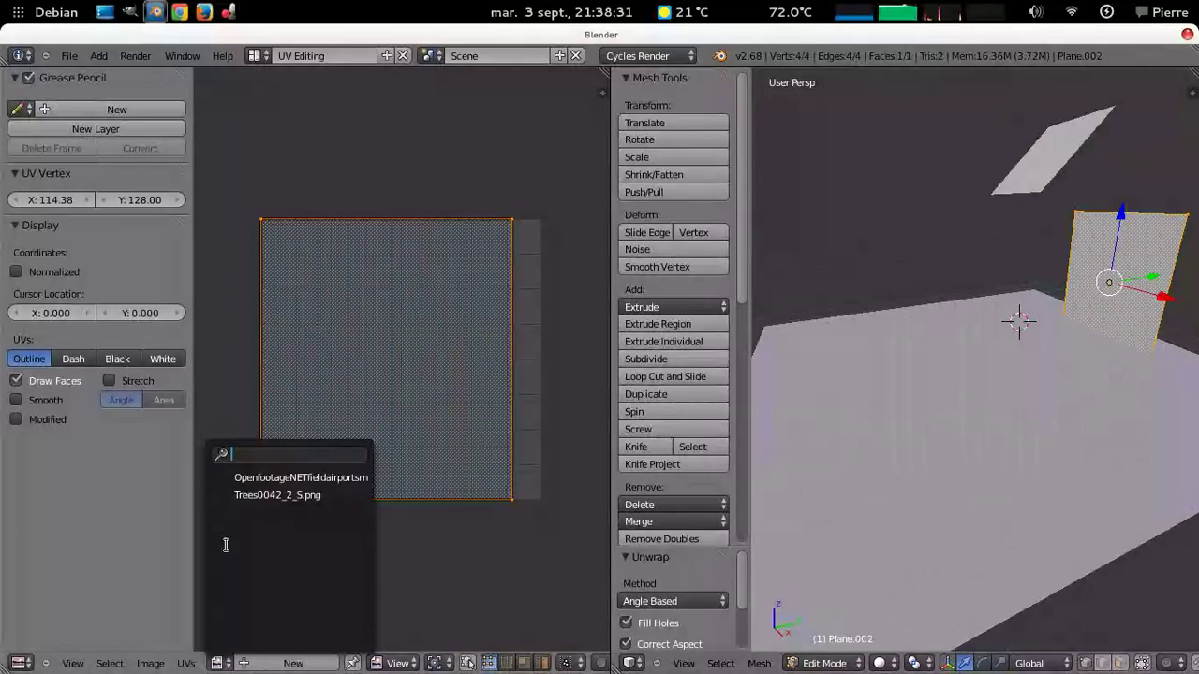
pyautogui.click(243, 496)
pyautogui.press('Home')
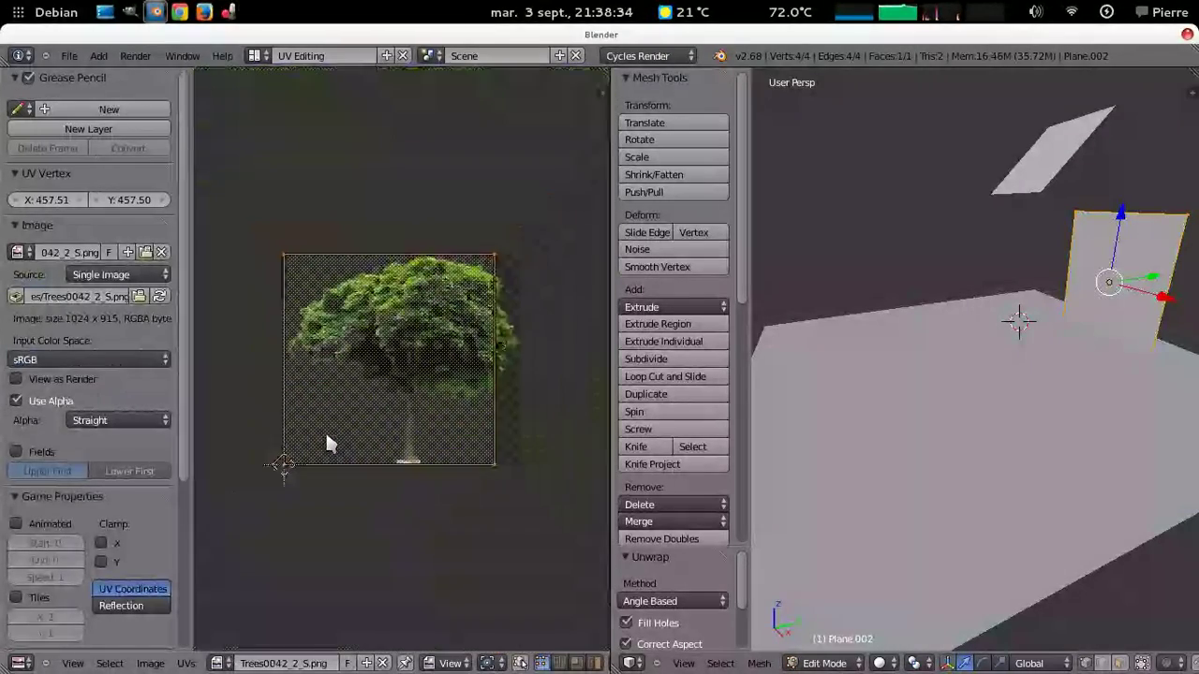
# Stretch the UV face along X, shift it horizontally onto the tree, and return to the Default layout.
pyautogui.press('s')
pyautogui.press('x')
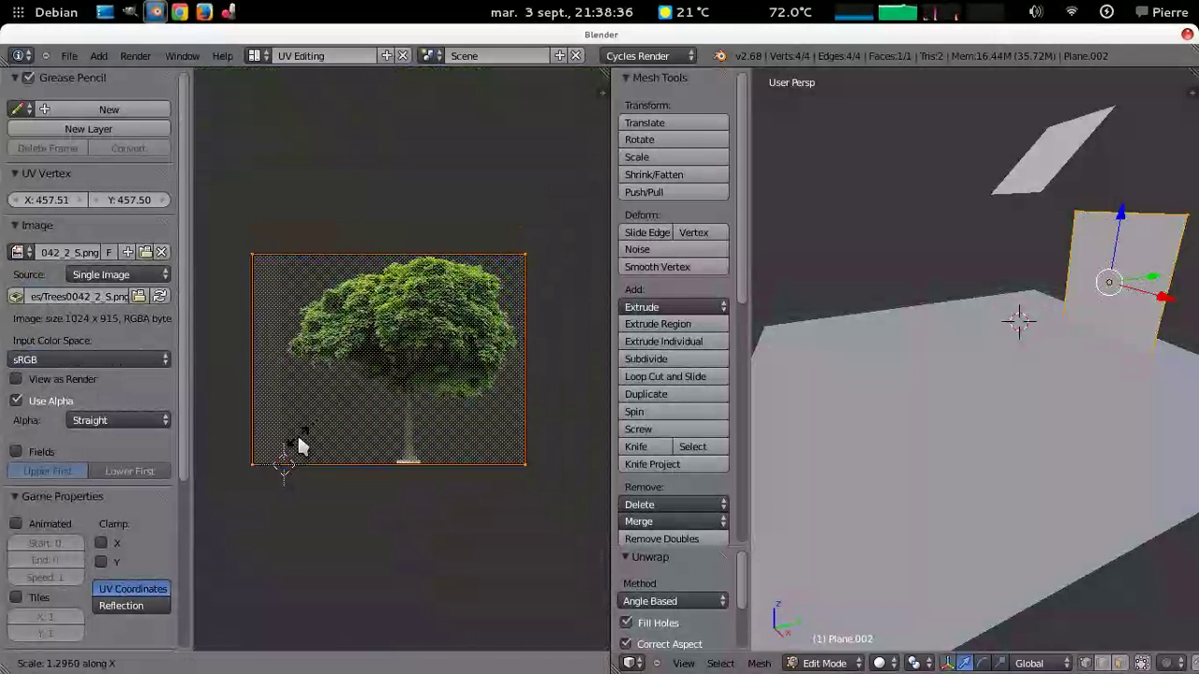
pyautogui.click(322, 446)
pyautogui.press('g')
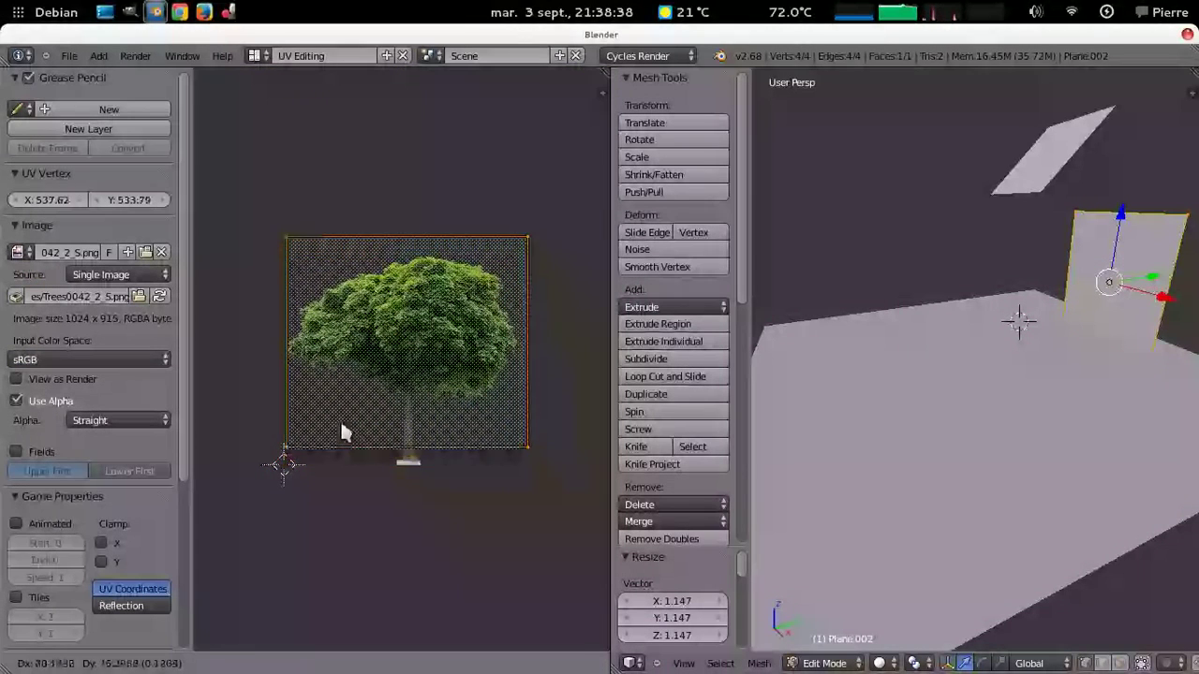
pyautogui.press('x')
pyautogui.click(332, 407)
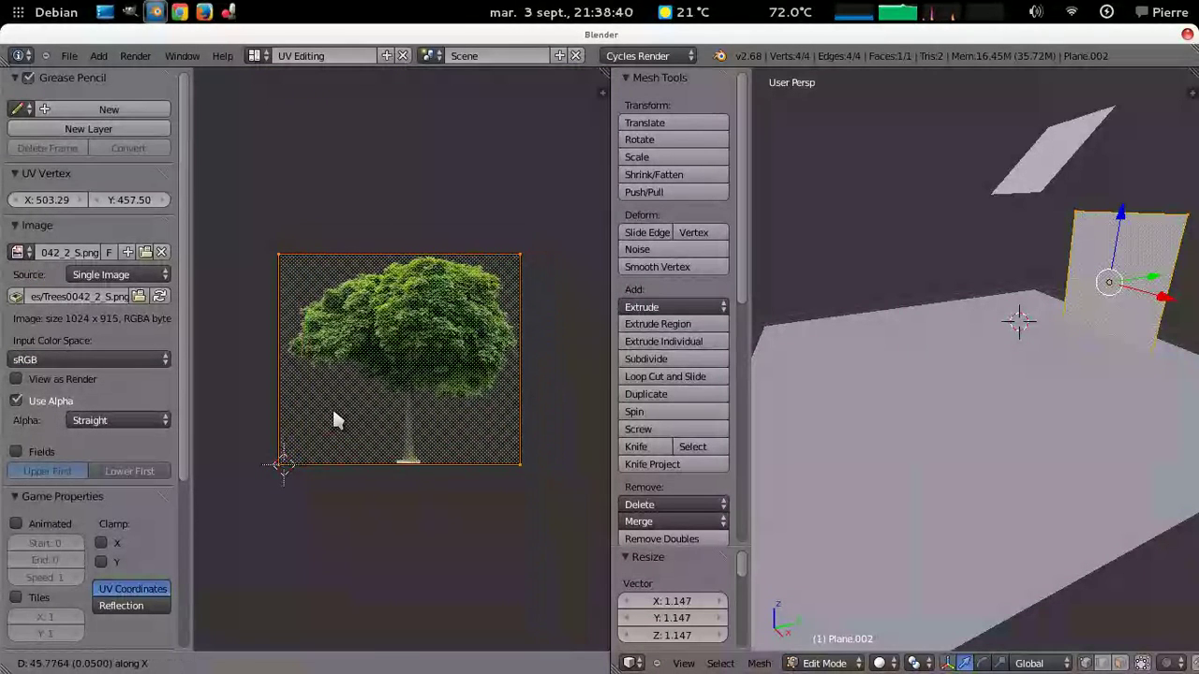
pyautogui.click(266, 56)
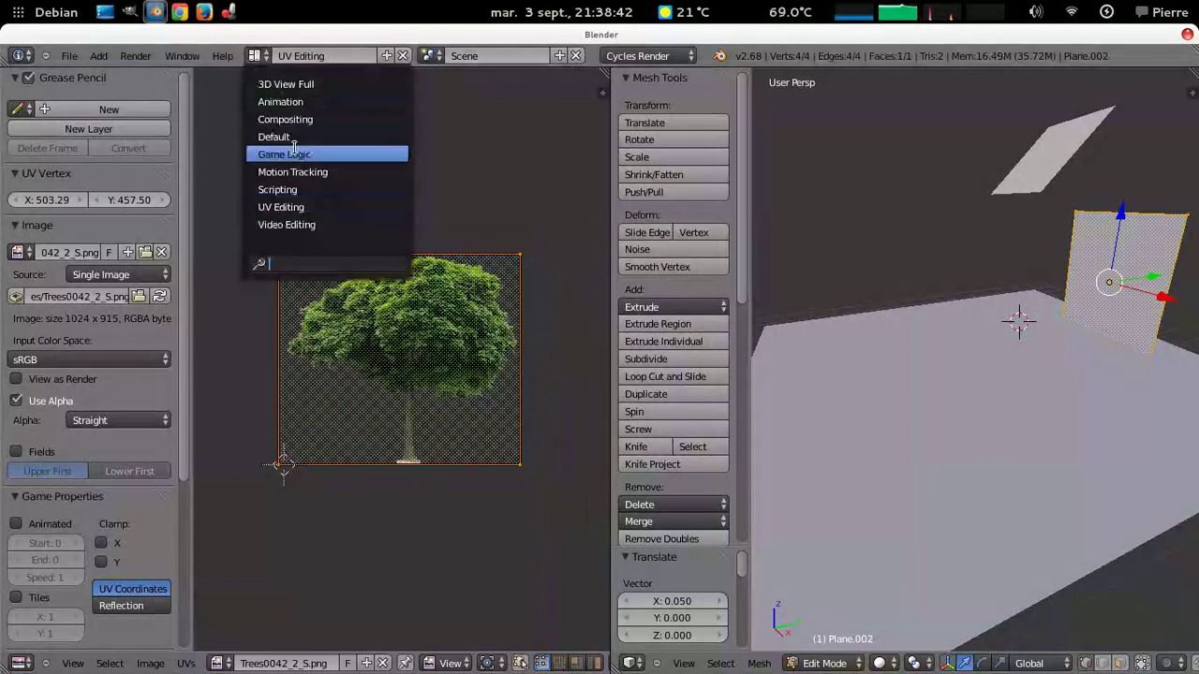
pyautogui.click(298, 137)
# Back in Object Mode, feed Texture Coordinate UV into the image texture's Vector input.
pyautogui.press('Tab')
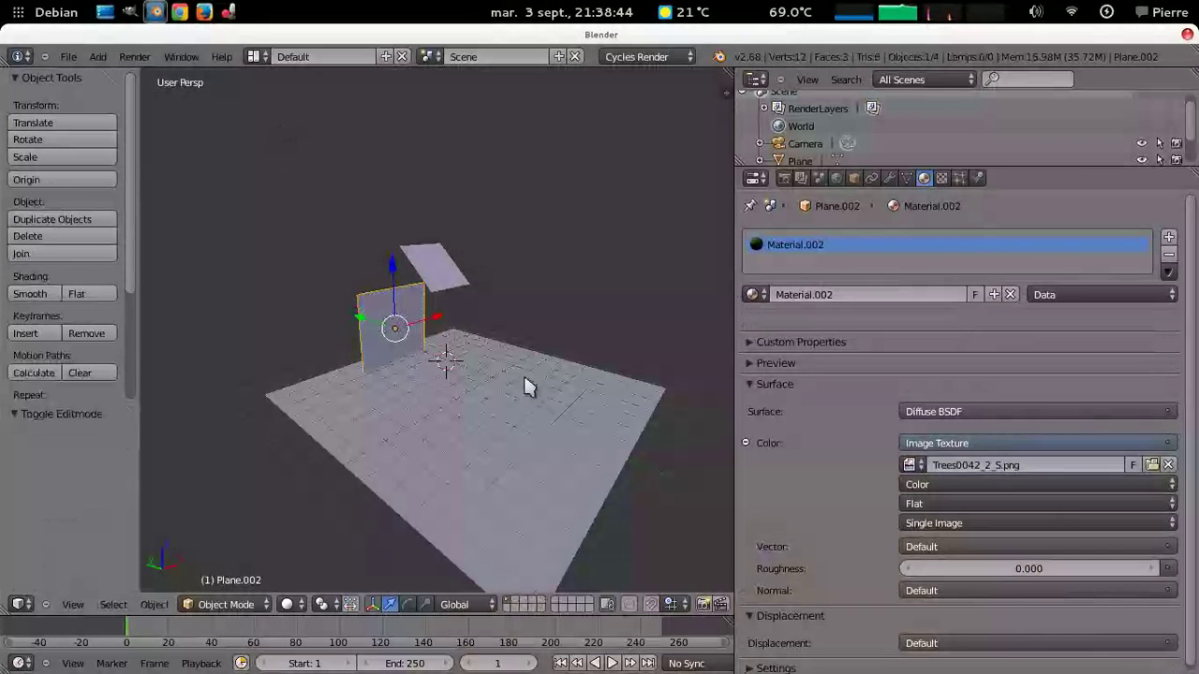
pyautogui.click(1186, 522)
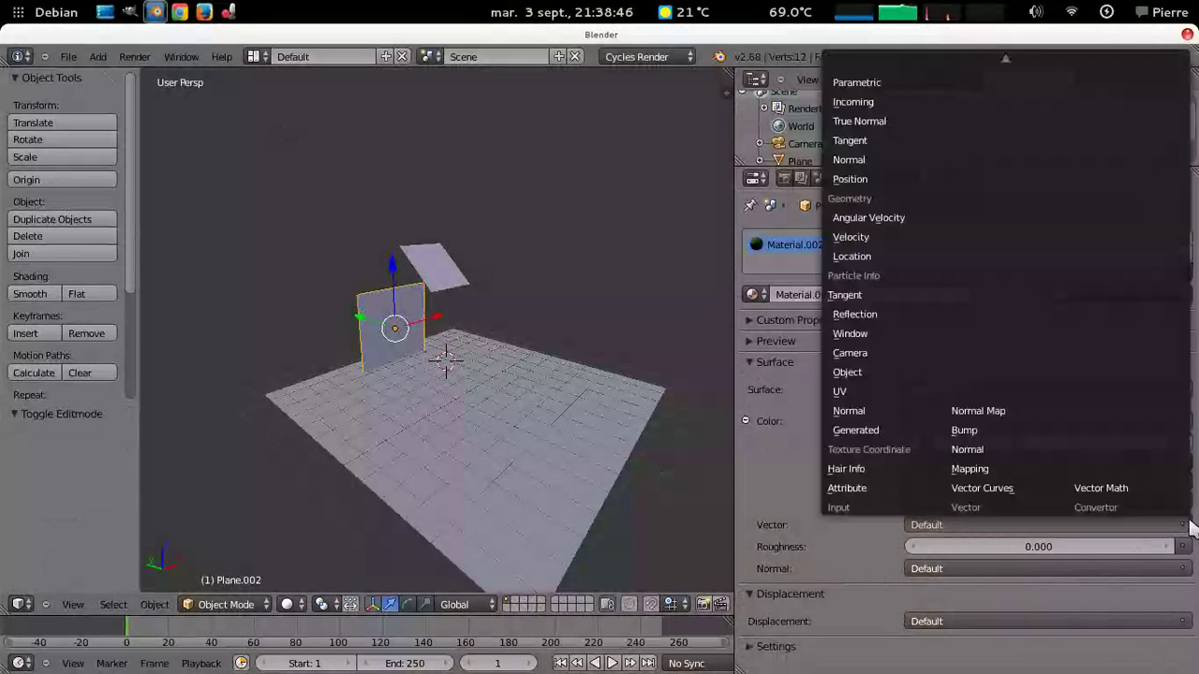
pyautogui.click(851, 400)
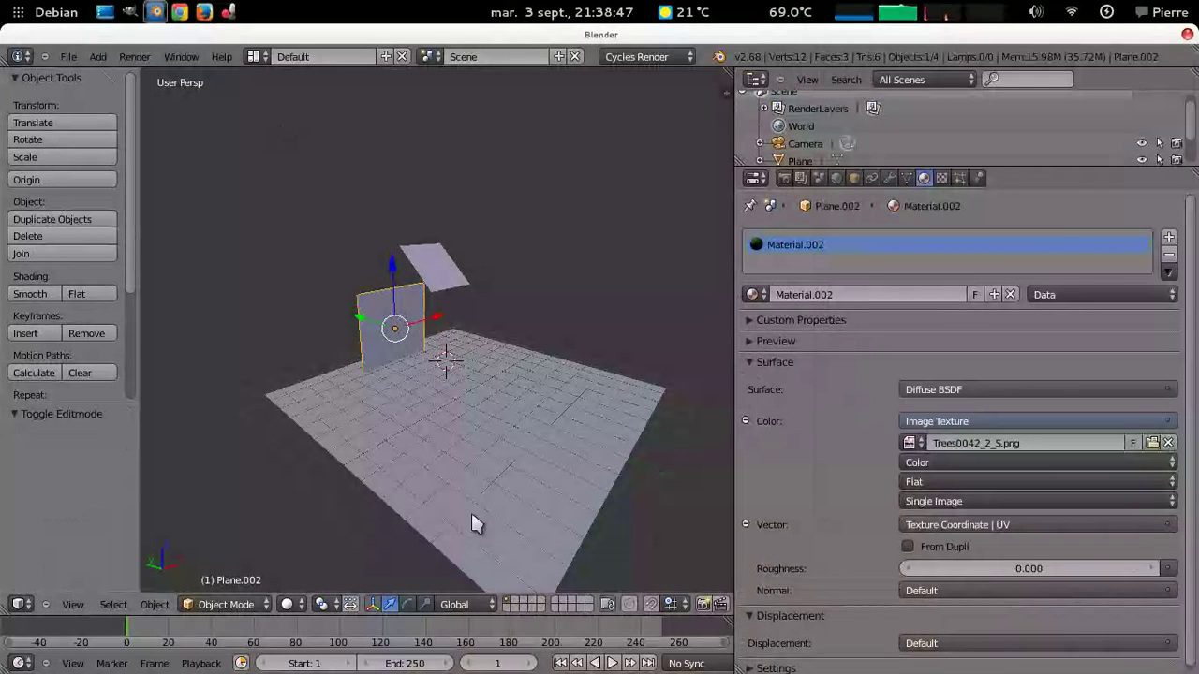
# Switch the viewport to Material preview shading and orbit around the tree-textured plane.
pyautogui.click(286, 604)
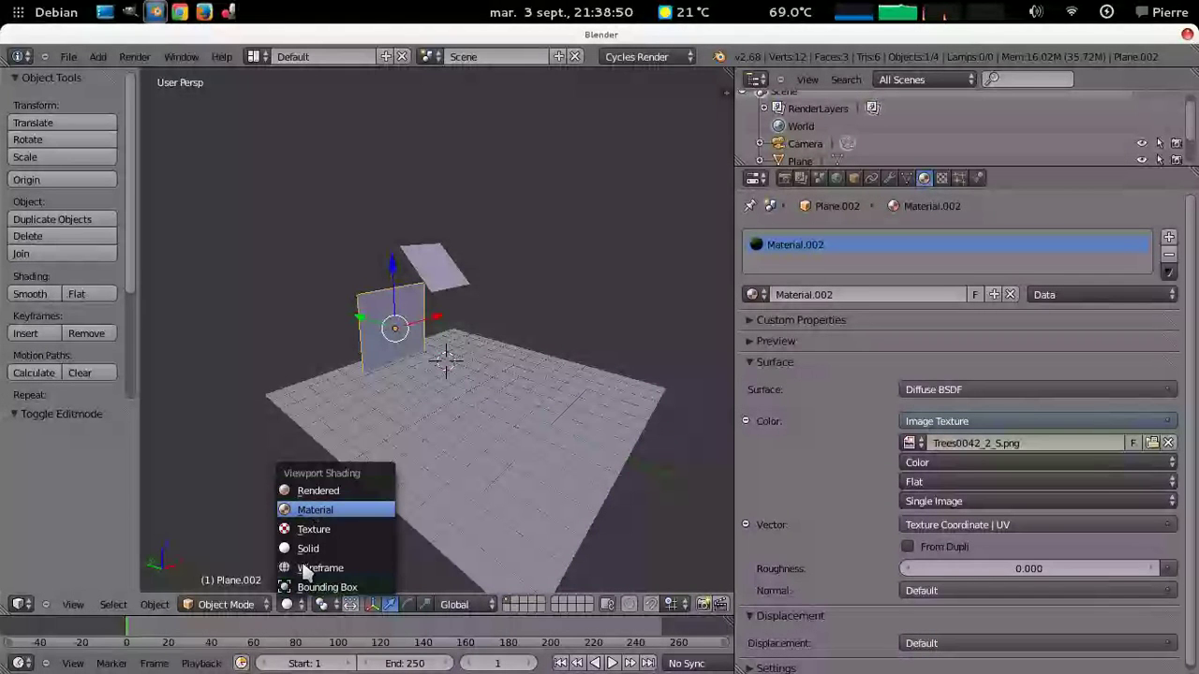
pyautogui.click(320, 516)
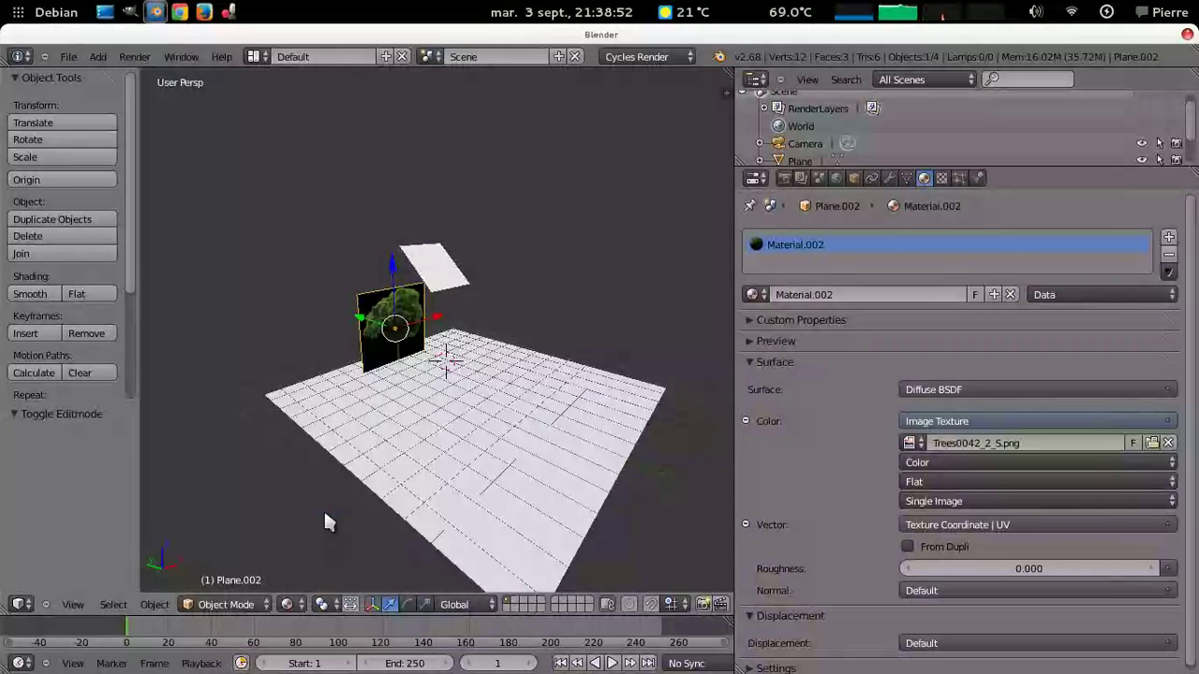
pyautogui.moveTo(307, 570)
pyautogui.mouseDown(button='middle')
pyautogui.moveTo(259, 348)
pyautogui.moveTo(321, 571)
pyautogui.mouseUp(button='middle')
pyautogui.click(286, 604)
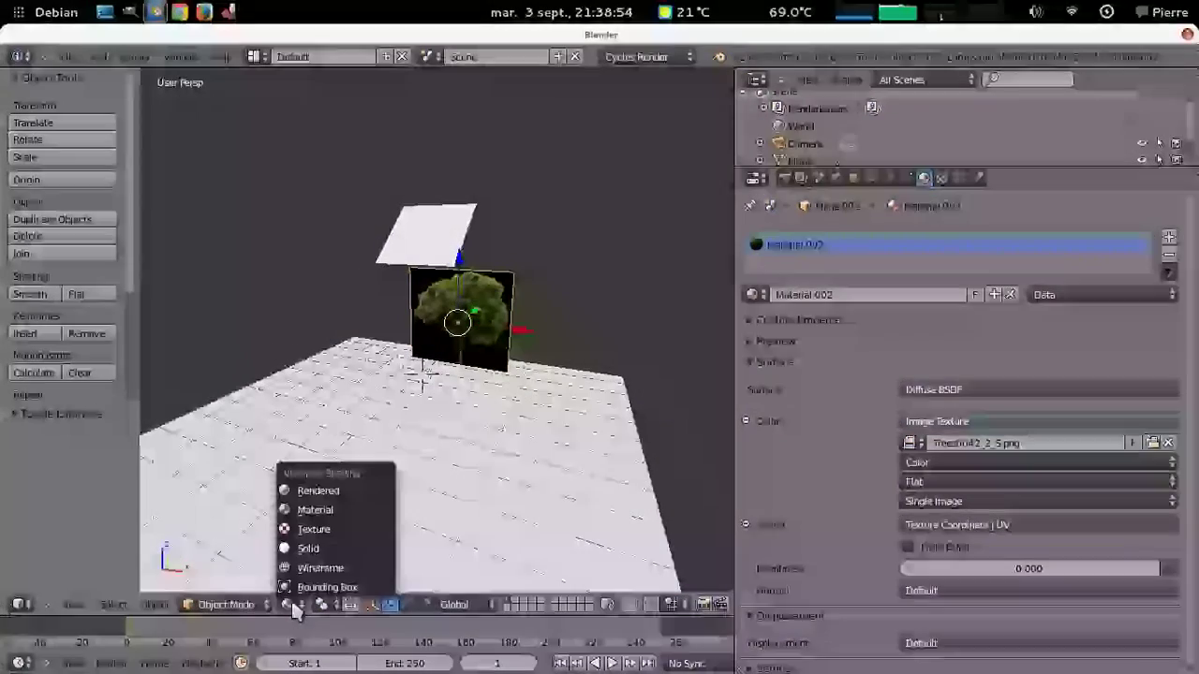
# Show a Cycles Rendered preview, zoom and orbit toward the night horizon, and enlarge the outliner area.
pyautogui.click(298, 493)
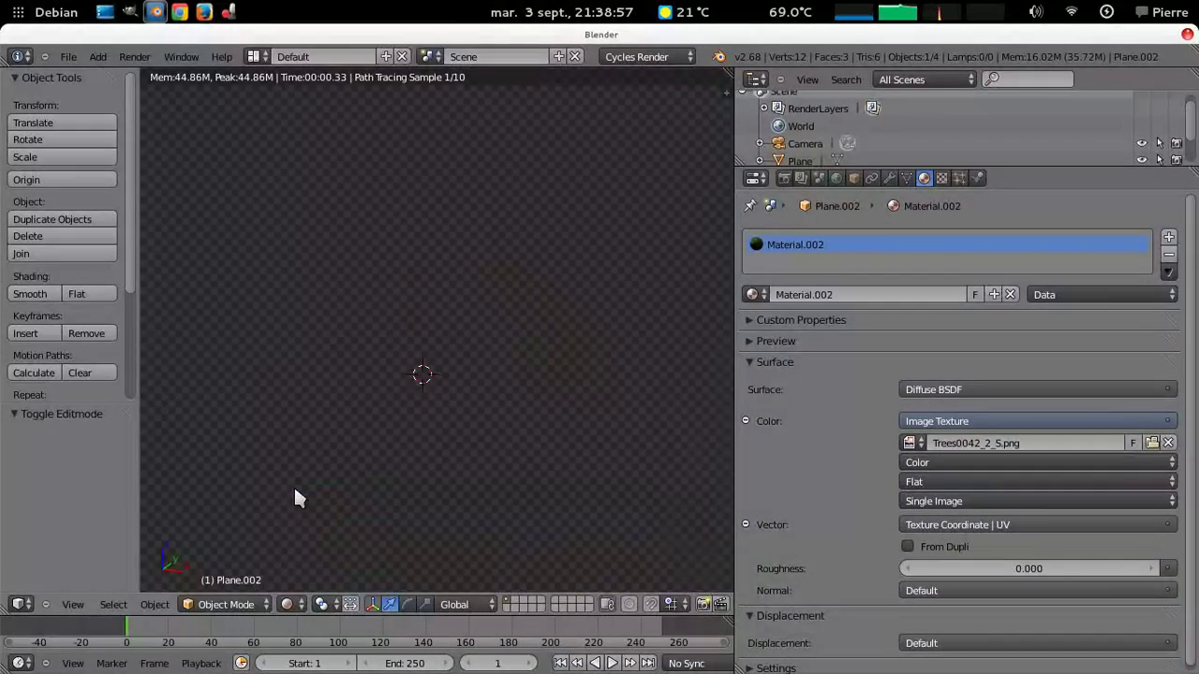
pyautogui.scroll(1, 524, 375)
pyautogui.scroll(3, 558, 375)
pyautogui.scroll(1, 567, 370)
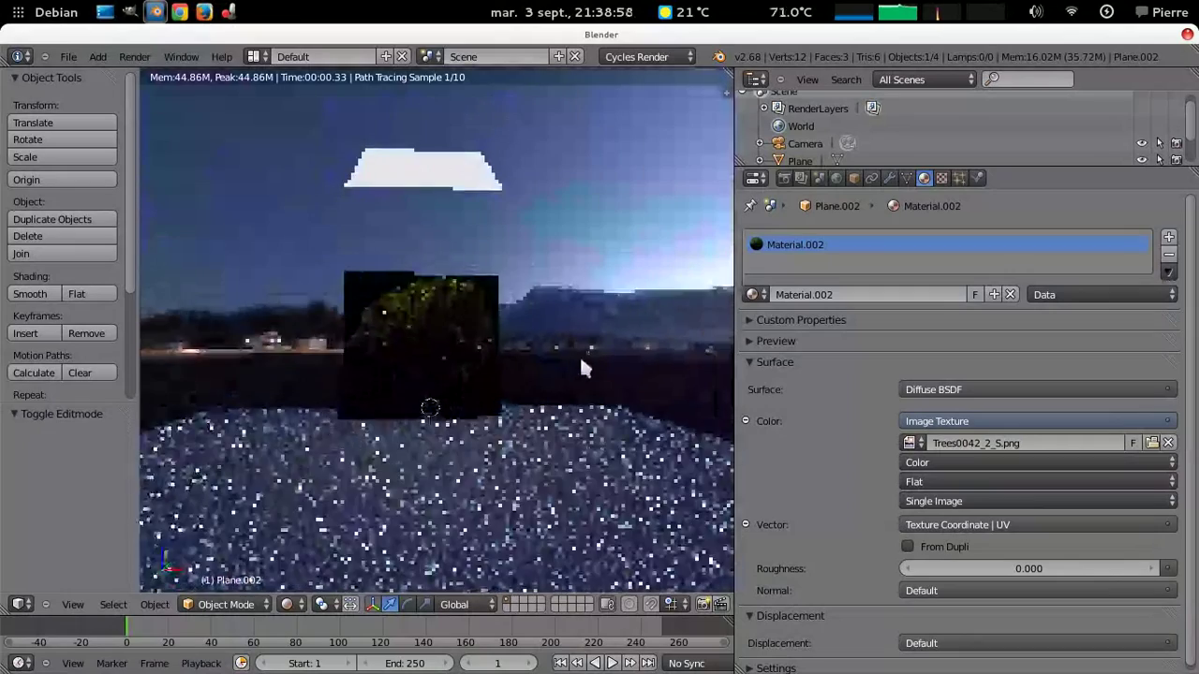
pyautogui.scroll(1, 530, 372)
pyautogui.scroll(2, 530, 375)
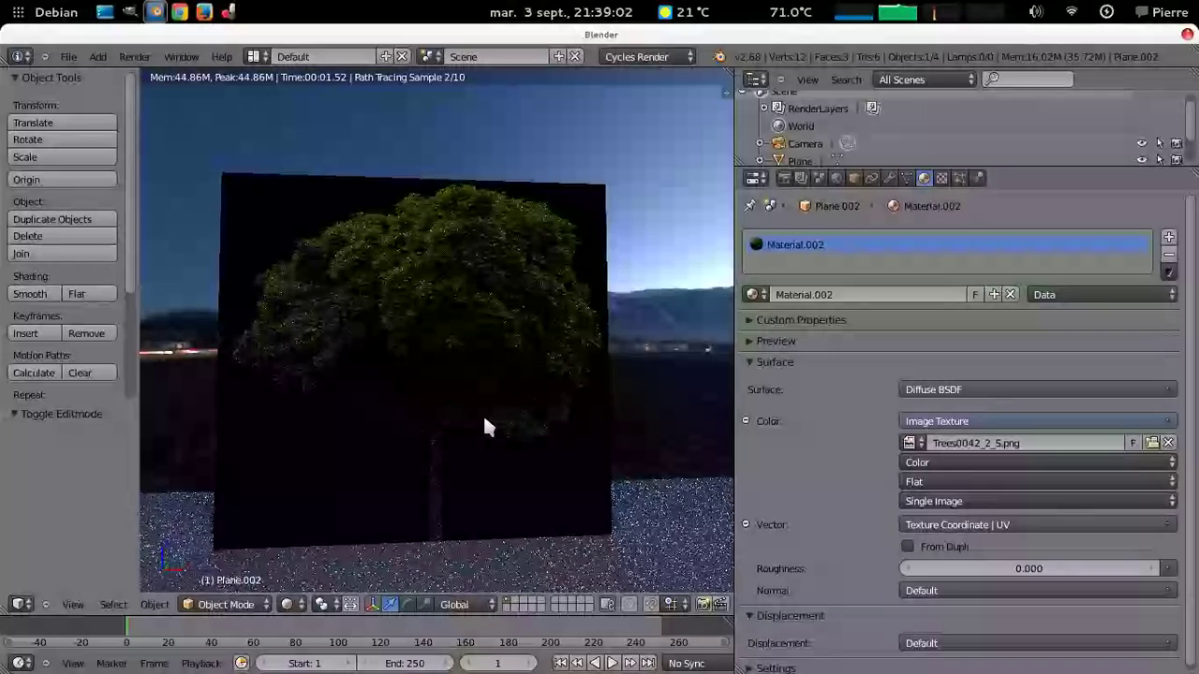
pyautogui.moveTo(369, 415)
pyautogui.mouseDown(button='middle')
pyautogui.moveTo(501, 384)
pyautogui.moveTo(441, 412)
pyautogui.mouseUp(button='middle')
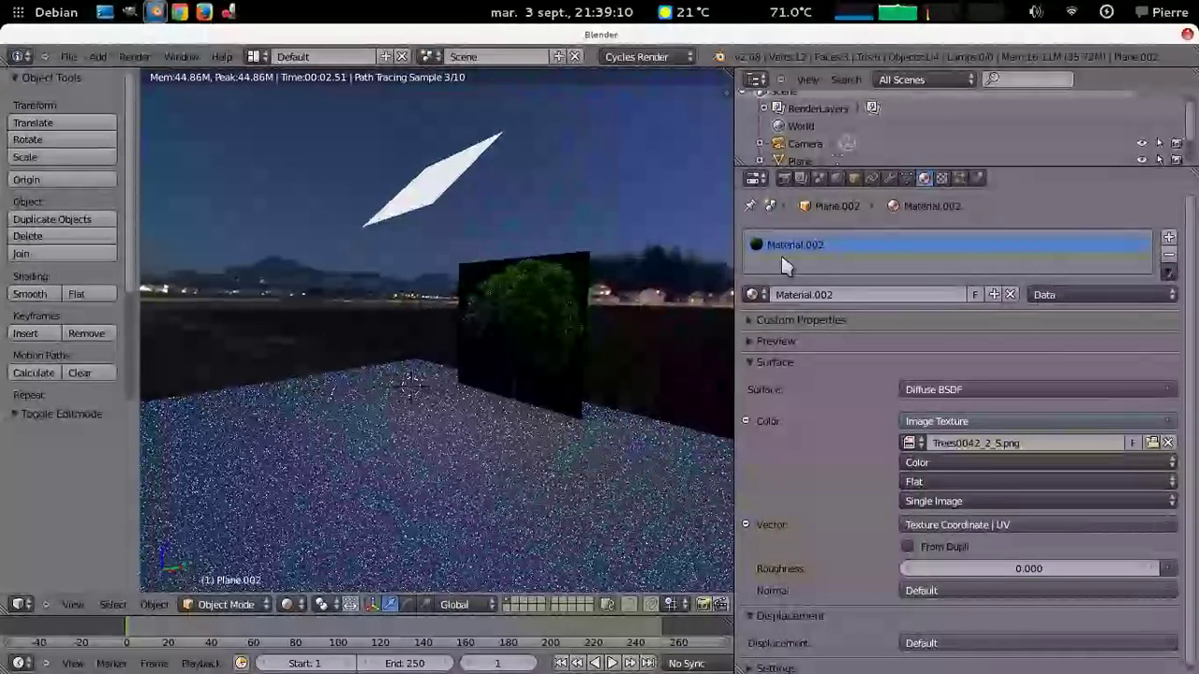
pyautogui.moveTo(1085, 167); pyautogui.dragTo(1086, 348)
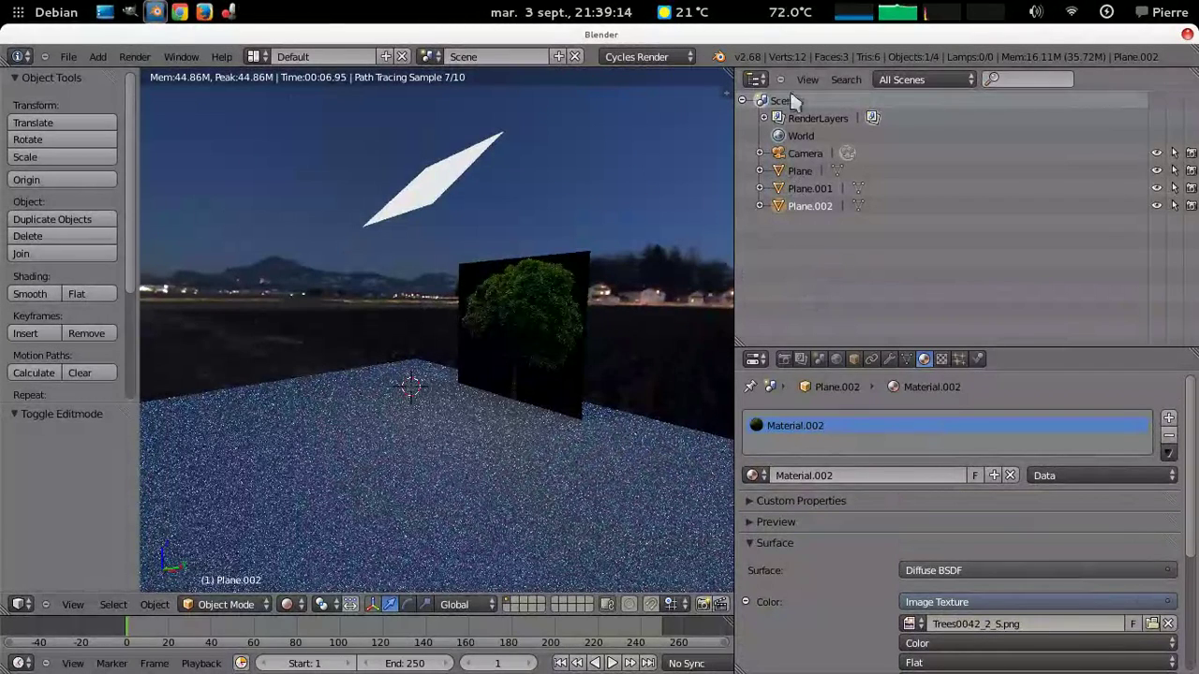
# Turn the outliner area into a Shader Editor showing Material.002's nodes, with the Material Output repositioned.
pyautogui.click(756, 80)
pyautogui.click(808, 283)
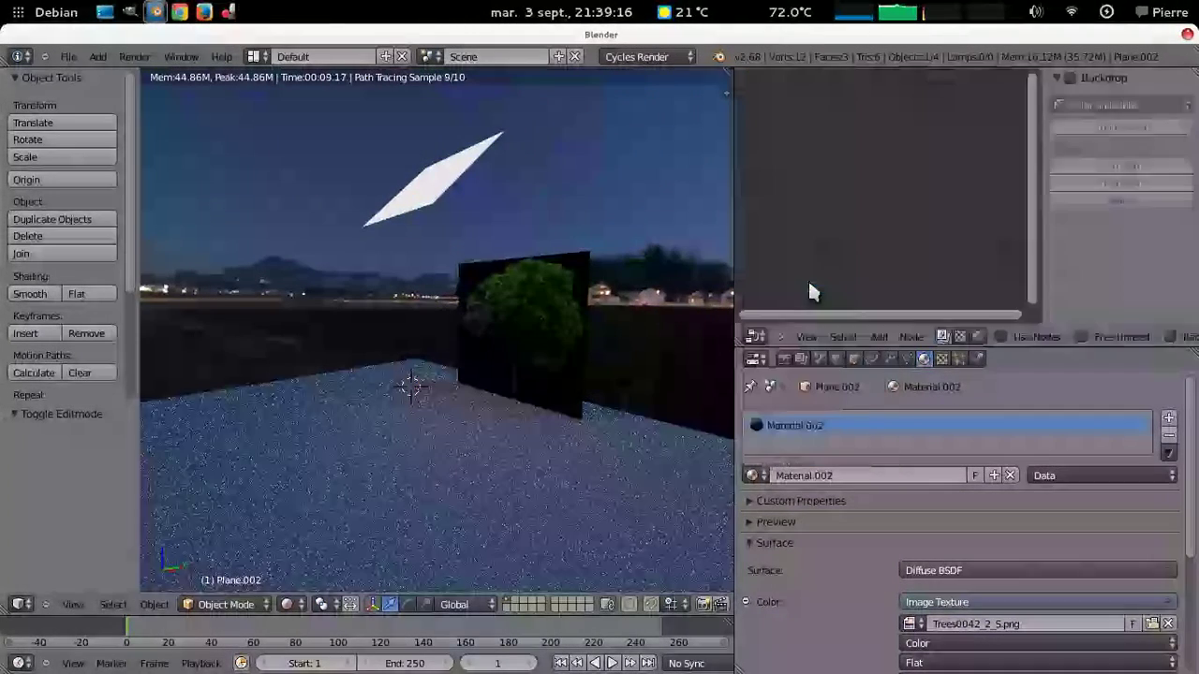
pyautogui.click(978, 336)
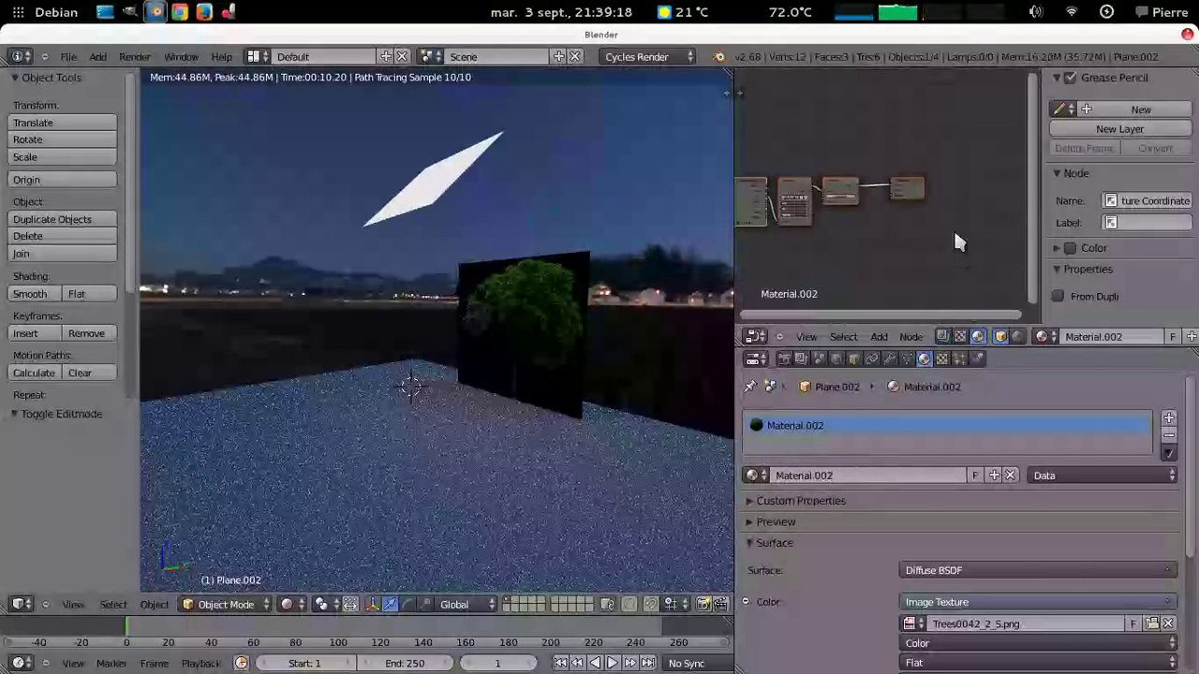
pyautogui.scroll(3, 964, 223)
pyautogui.scroll(2, 969, 208)
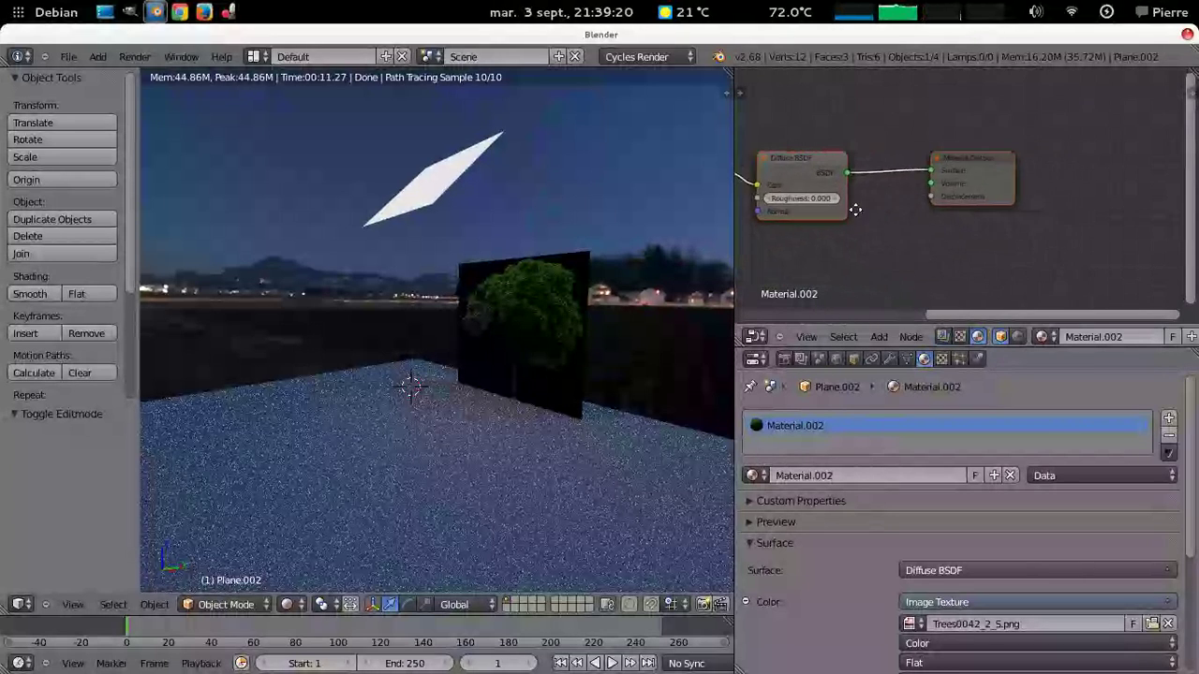
pyautogui.keyDown('ctrl'); pyautogui.hscroll(2, 851, 198); pyautogui.keyUp('ctrl')
pyautogui.moveTo(881, 193)
pyautogui.mouseDown()
pyautogui.moveTo(1037, 122)
pyautogui.moveTo(1077, 82)
pyautogui.mouseUp()
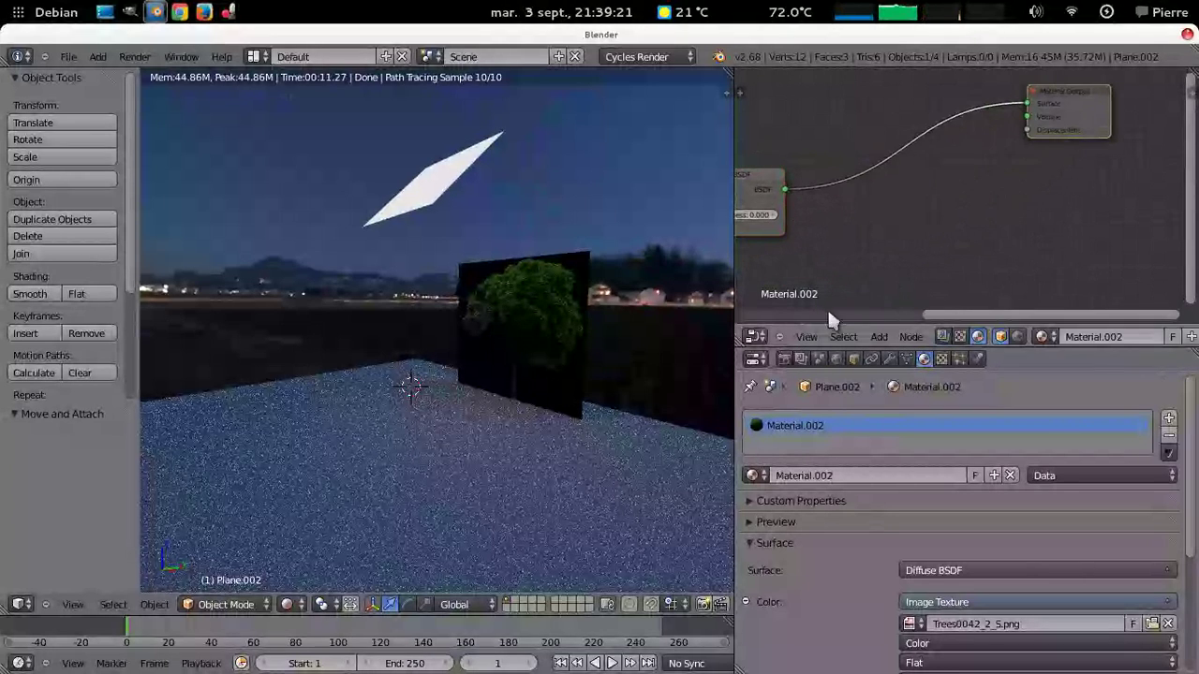
# Add an unconnected Transparent BSDF node to Material.002.
pyautogui.click(878, 336)
pyautogui.moveTo(900, 267)
pyautogui.click(1037, 352)
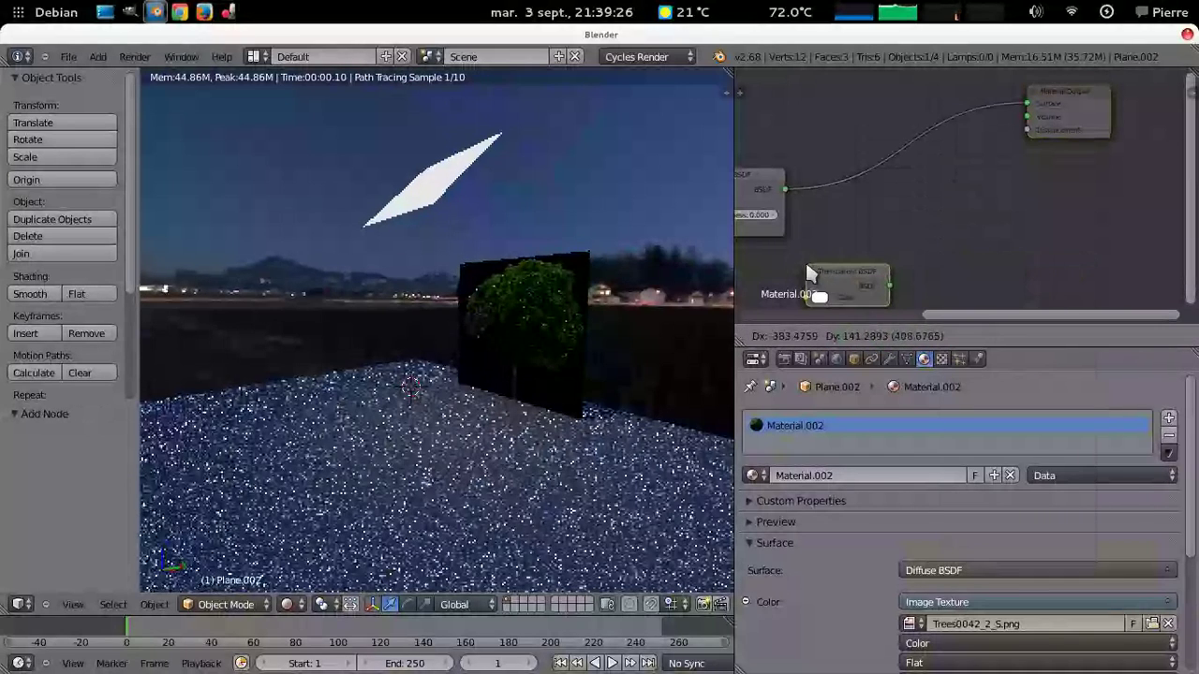
pyautogui.click(843, 281)
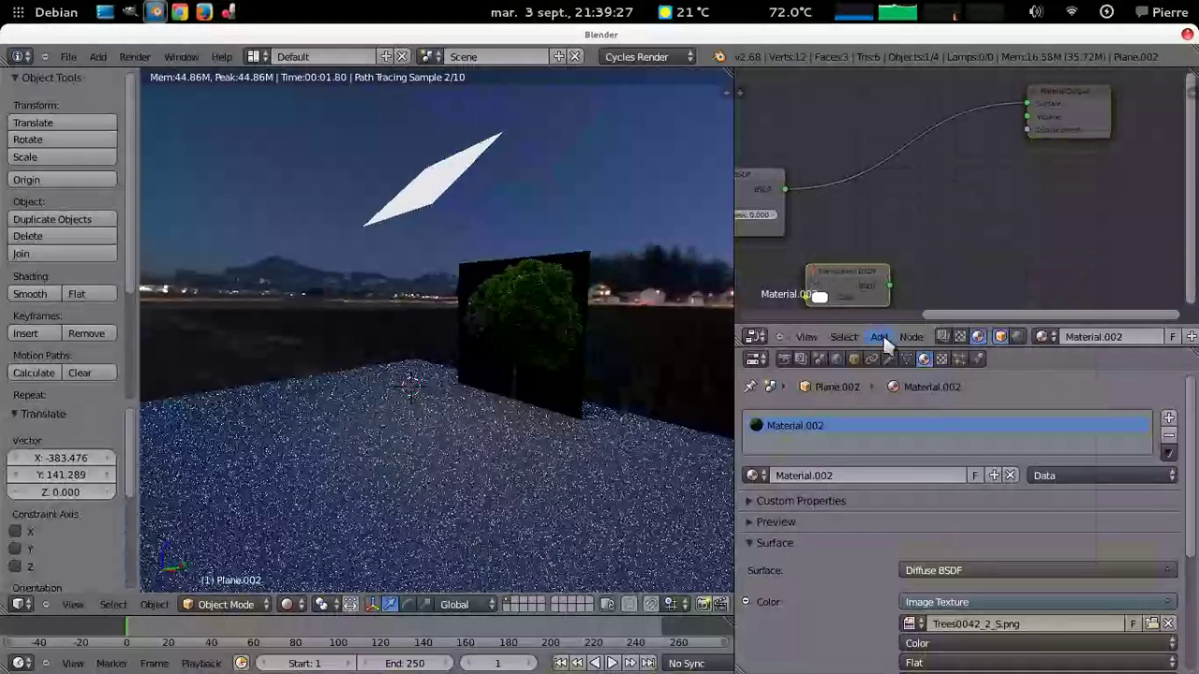
pyautogui.click(880, 337)
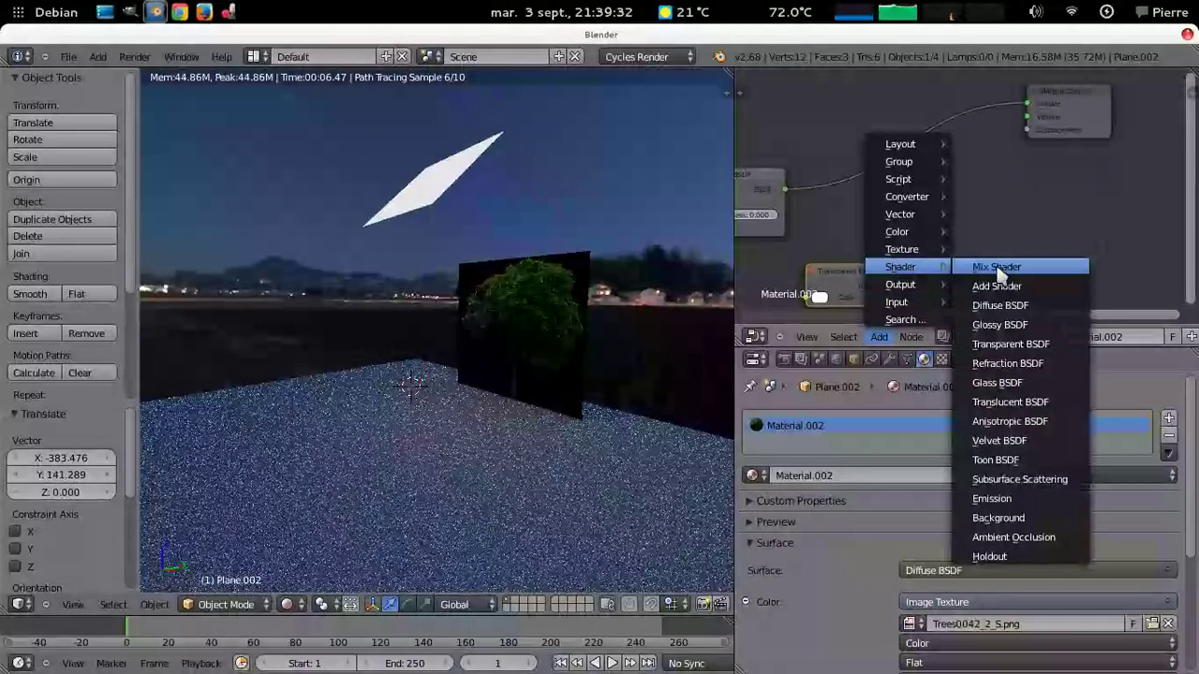
# Insert a Mix Shader on the Diffuse-to-Output link and connect Transparent BSDF to its second input.
pyautogui.click(997, 267)
pyautogui.click(920, 174)
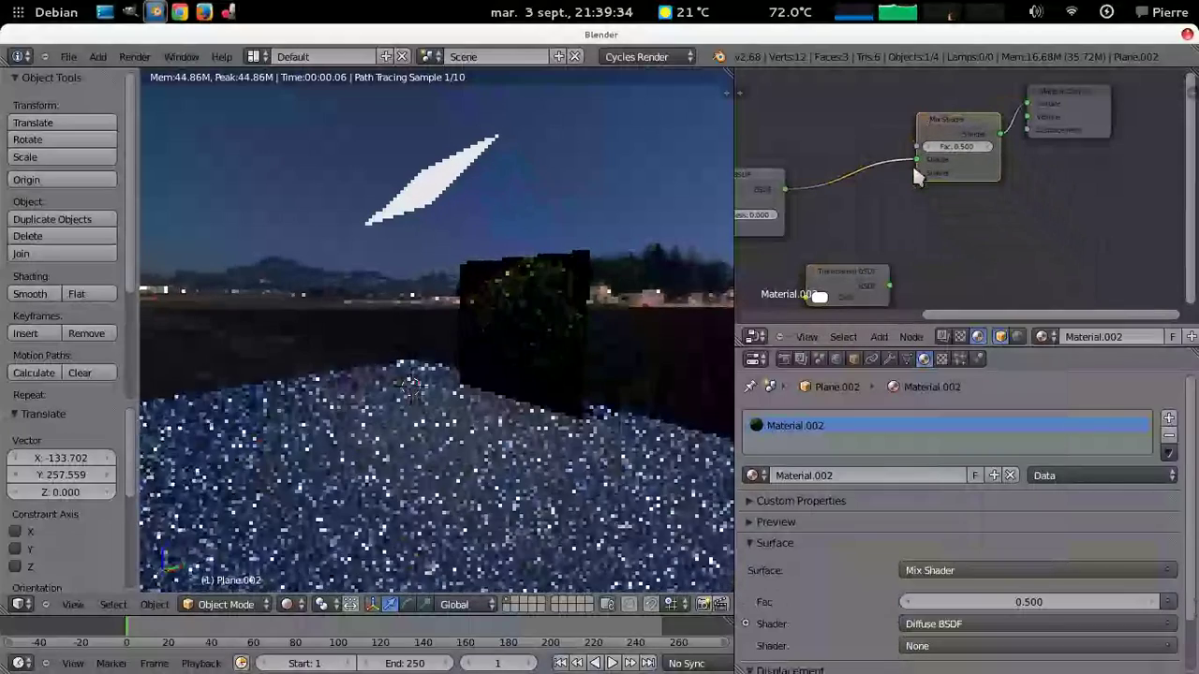
pyautogui.moveTo(916, 172)
pyautogui.mouseDown()
pyautogui.moveTo(890, 287)
pyautogui.moveTo(834, 294)
pyautogui.mouseUp()
pyautogui.scroll(2, 562, 246)
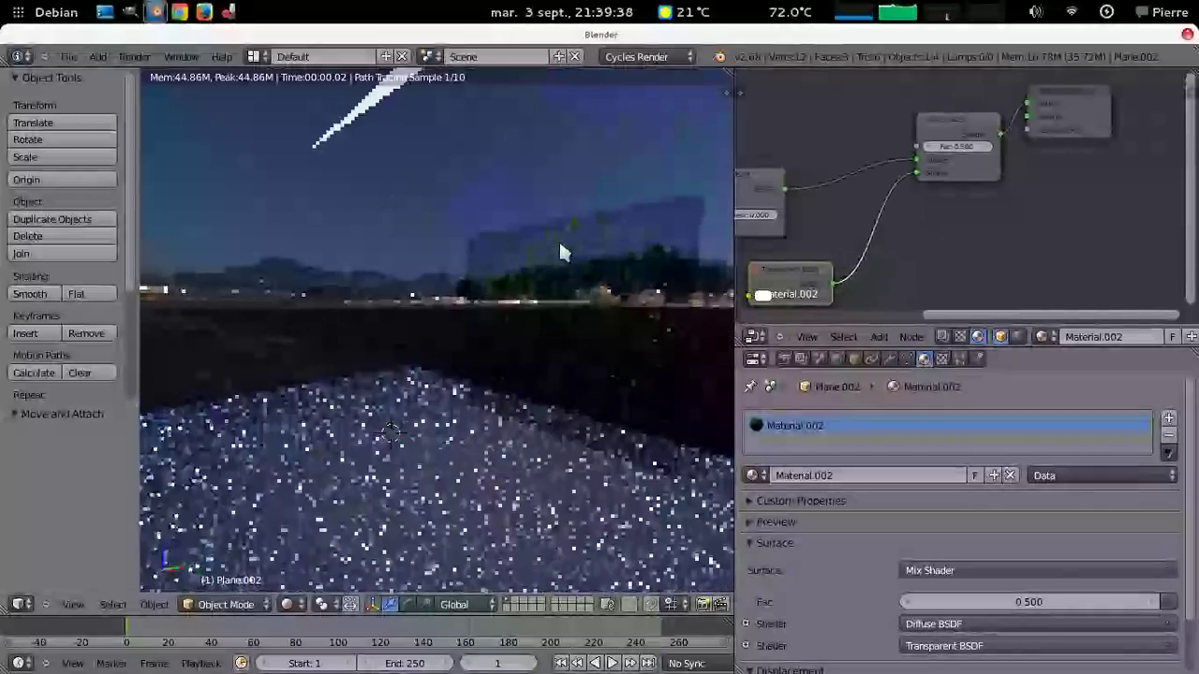
pyautogui.moveTo(597, 259); pyautogui.dragTo(576, 218, button='middle')
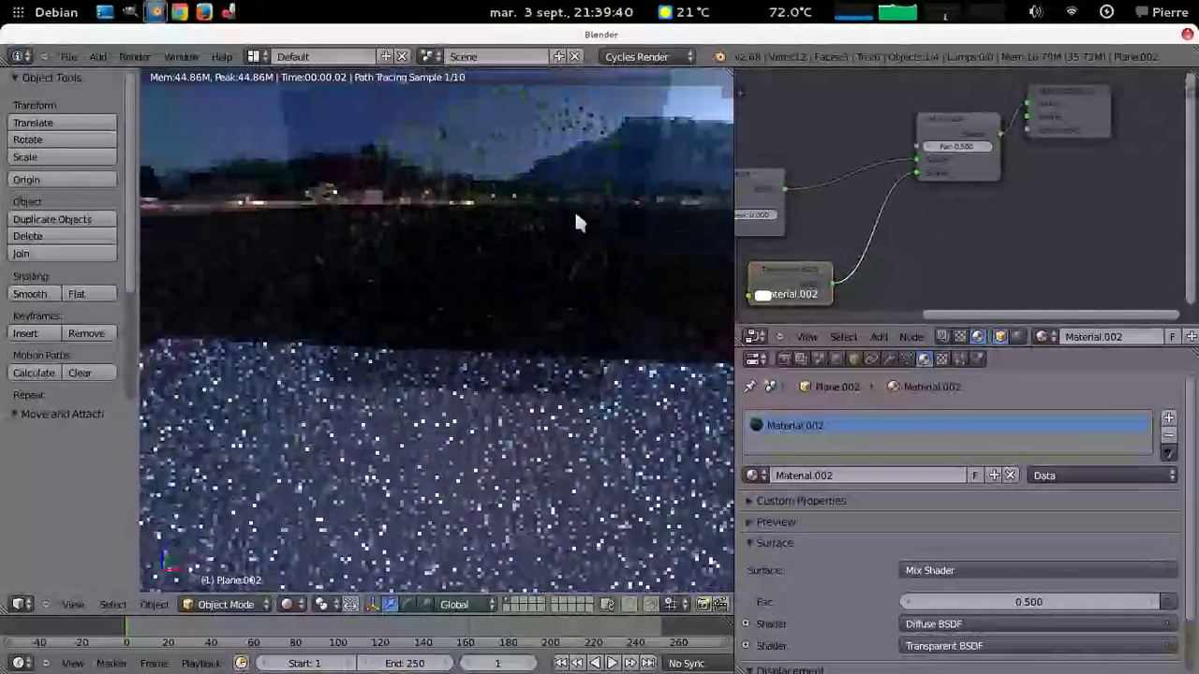
# Try Fac values 1.000 and 0.2 on the Mix Shader, settling back at 0.500.
pyautogui.moveTo(972, 150)
pyautogui.mouseDown()
pyautogui.moveTo(984, 154)
pyautogui.moveTo(931, 150)
pyautogui.mouseUp()
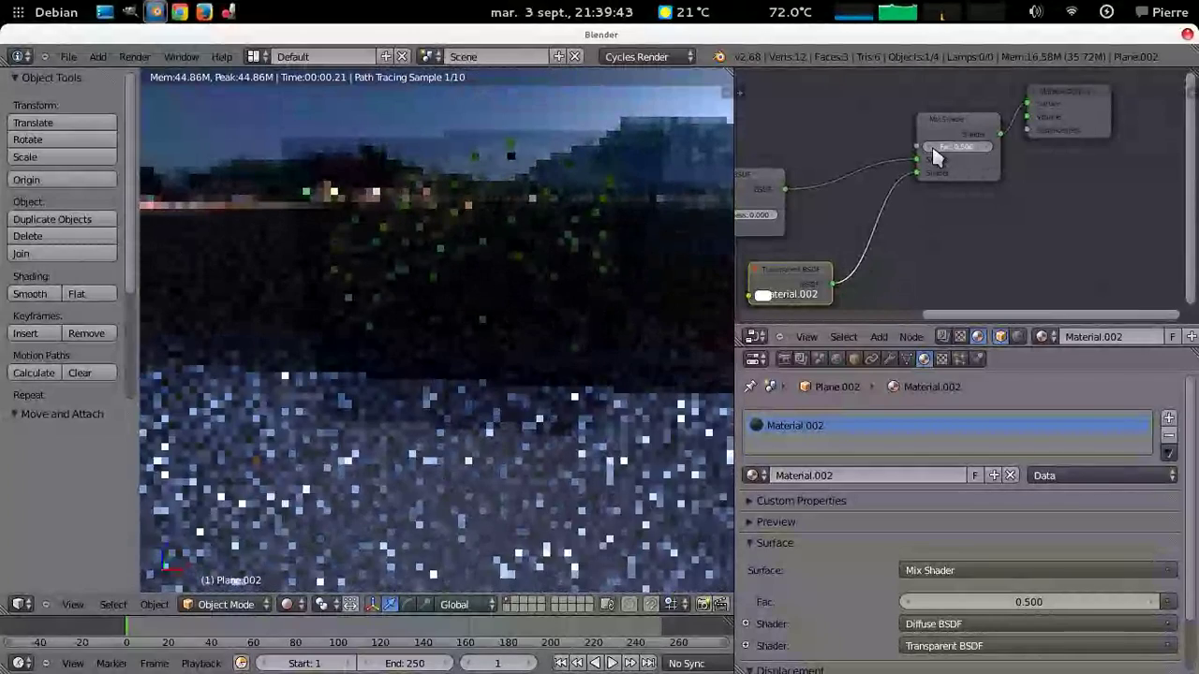
pyautogui.click(960, 146)
pyautogui.write('0.2')
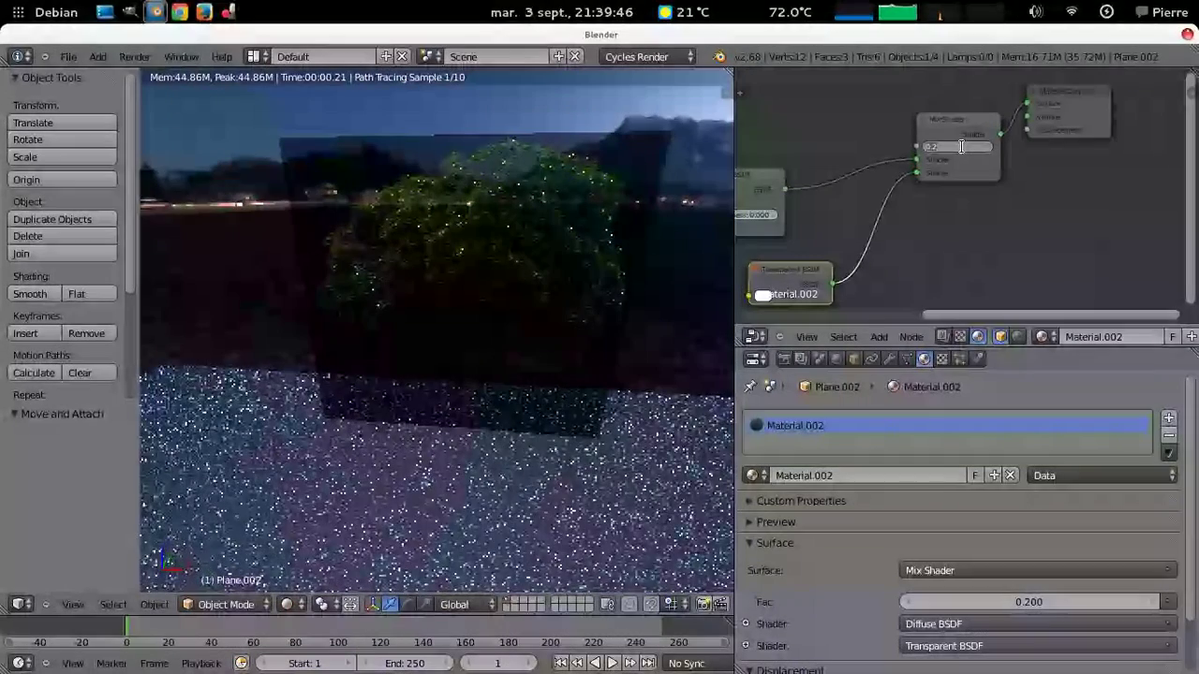
pyautogui.hotkey('ctrl', 'z')
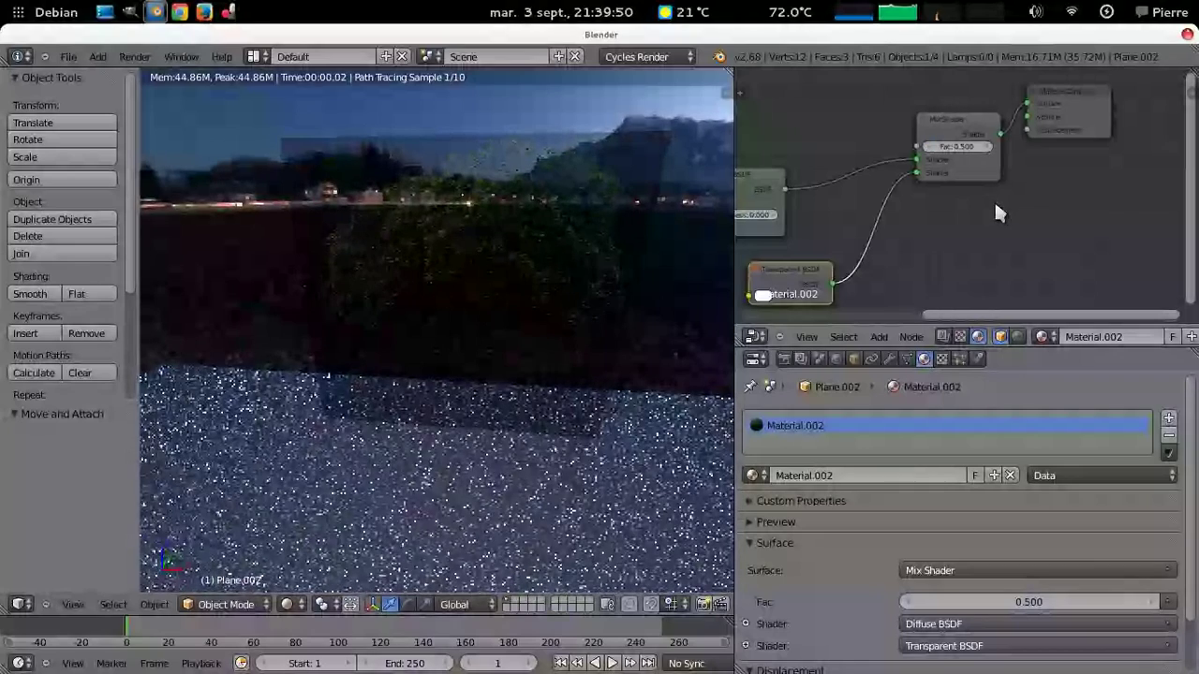
pyautogui.moveTo(994, 199); pyautogui.dragTo(971, 193, button='middle')
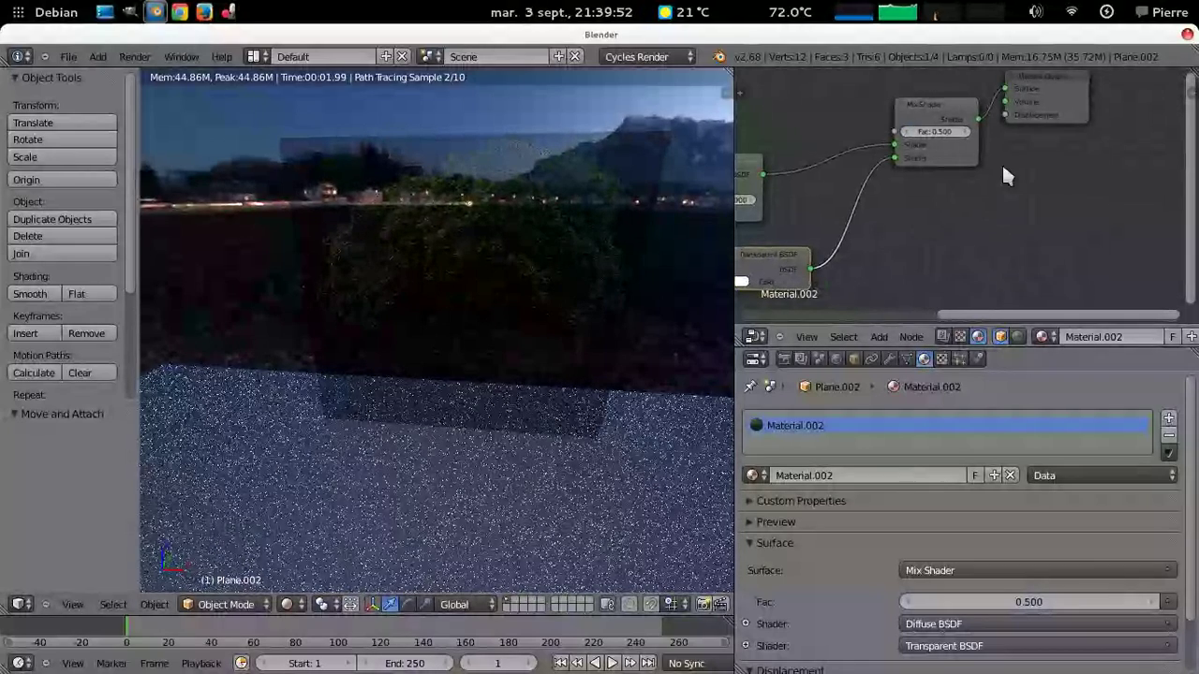
pyautogui.scroll(-1, 1001, 162)
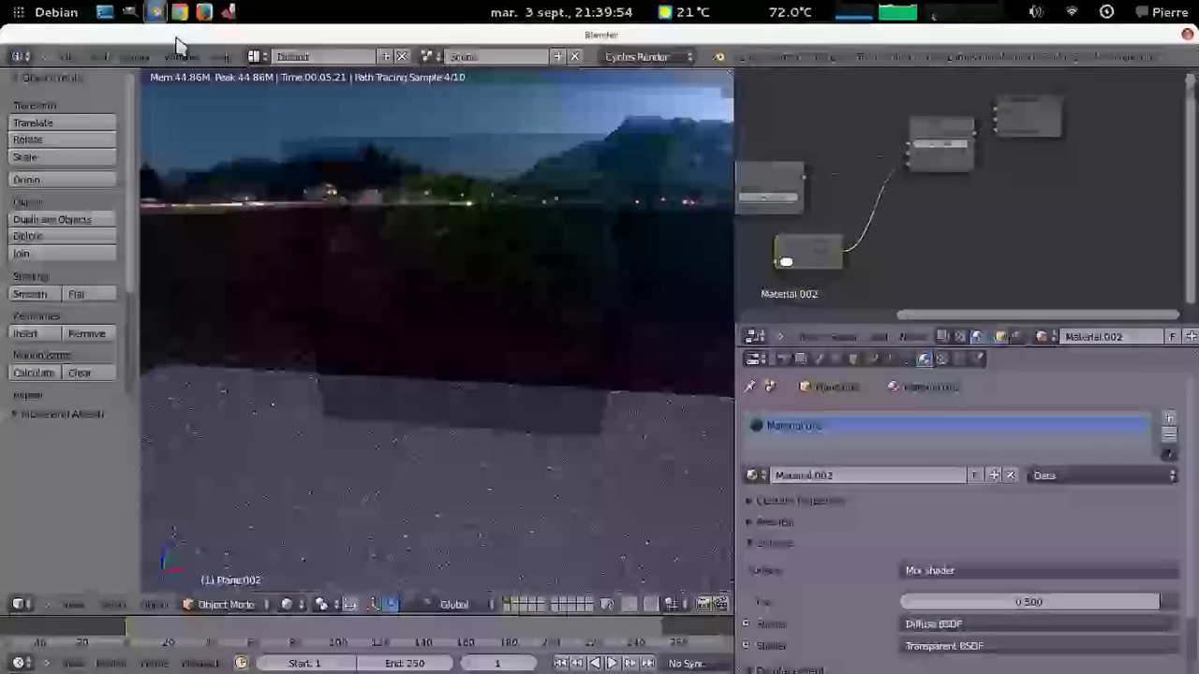
pyautogui.moveTo(551, 279)
pyautogui.mouseDown(button='middle')
pyautogui.moveTo(524, 283)
pyautogui.moveTo(357, 410)
pyautogui.mouseUp(button='middle')
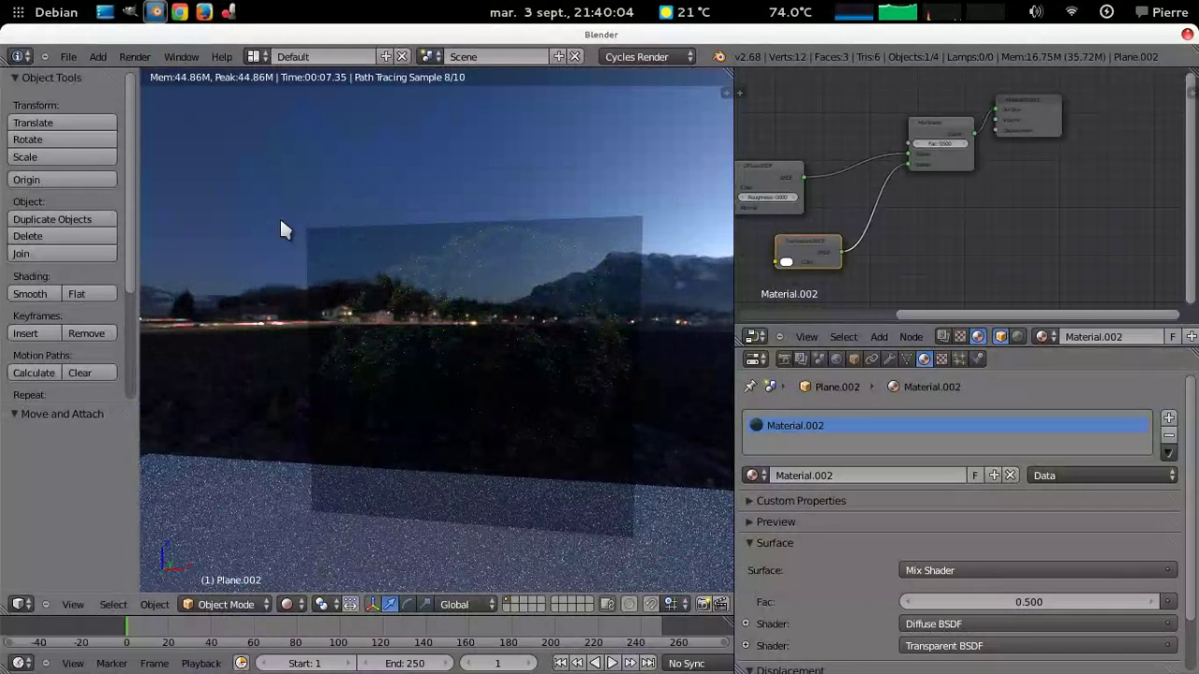
# Bring the GIMP window in front of Blender.
pyautogui.click(129, 13)
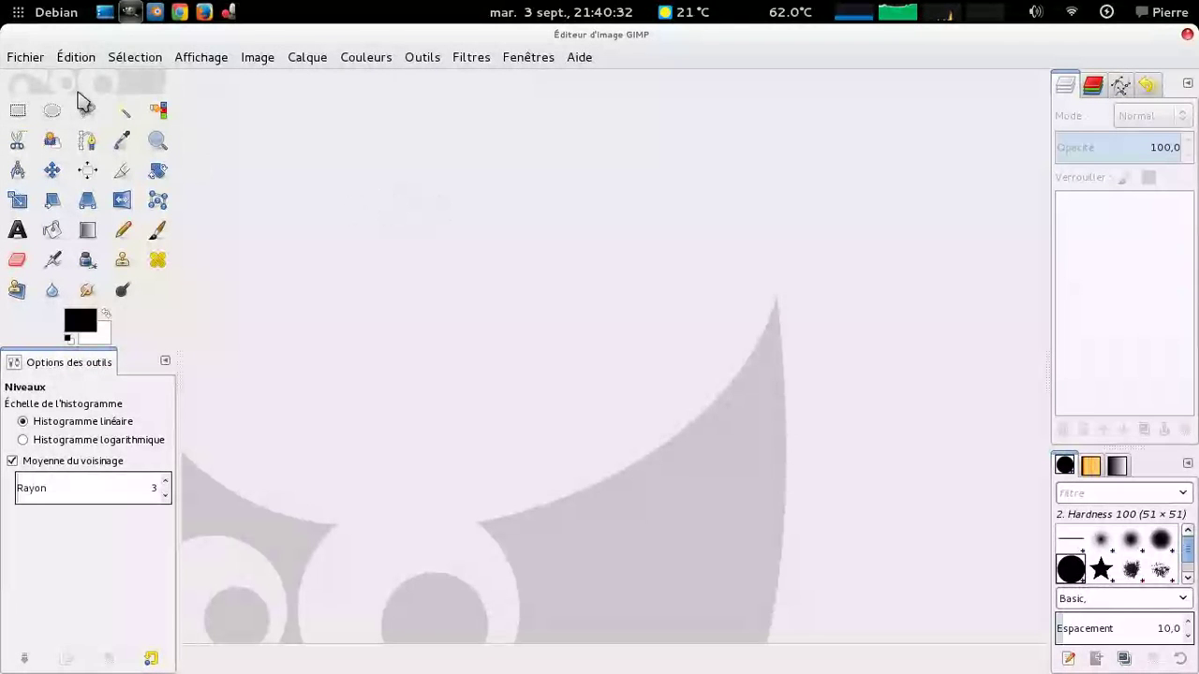
# Open Trees0042_2_S.png from the images folder with Fichier > Ouvrir.
pyautogui.click(28, 60)
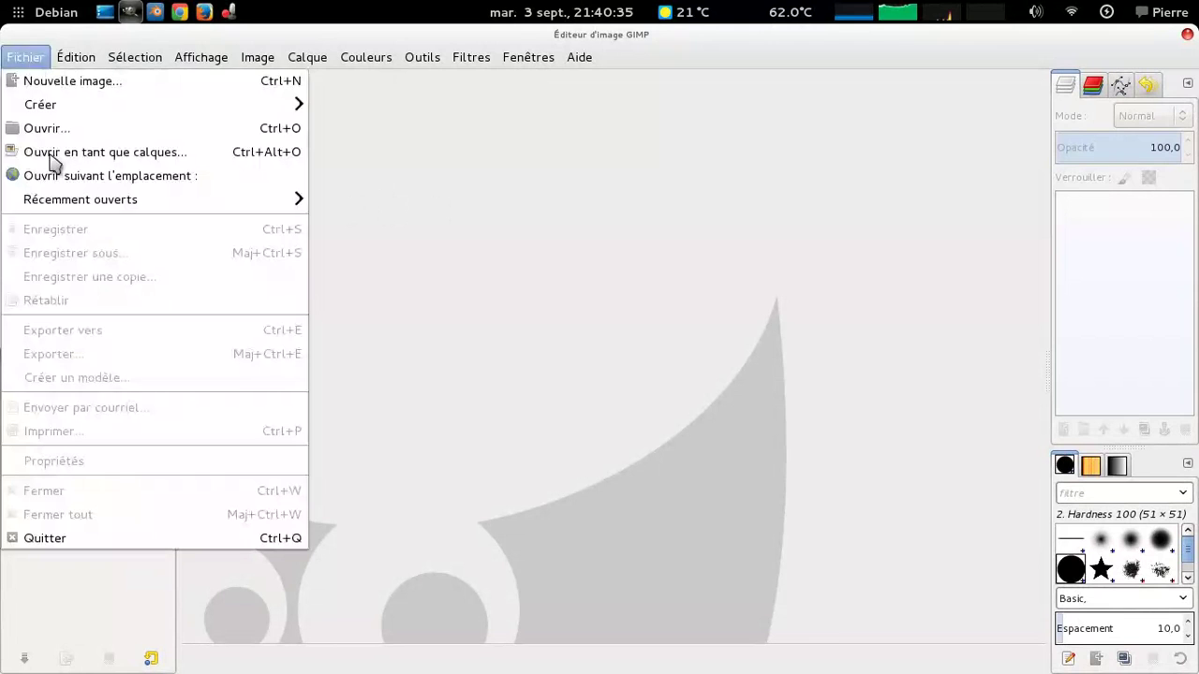
pyautogui.click(66, 133)
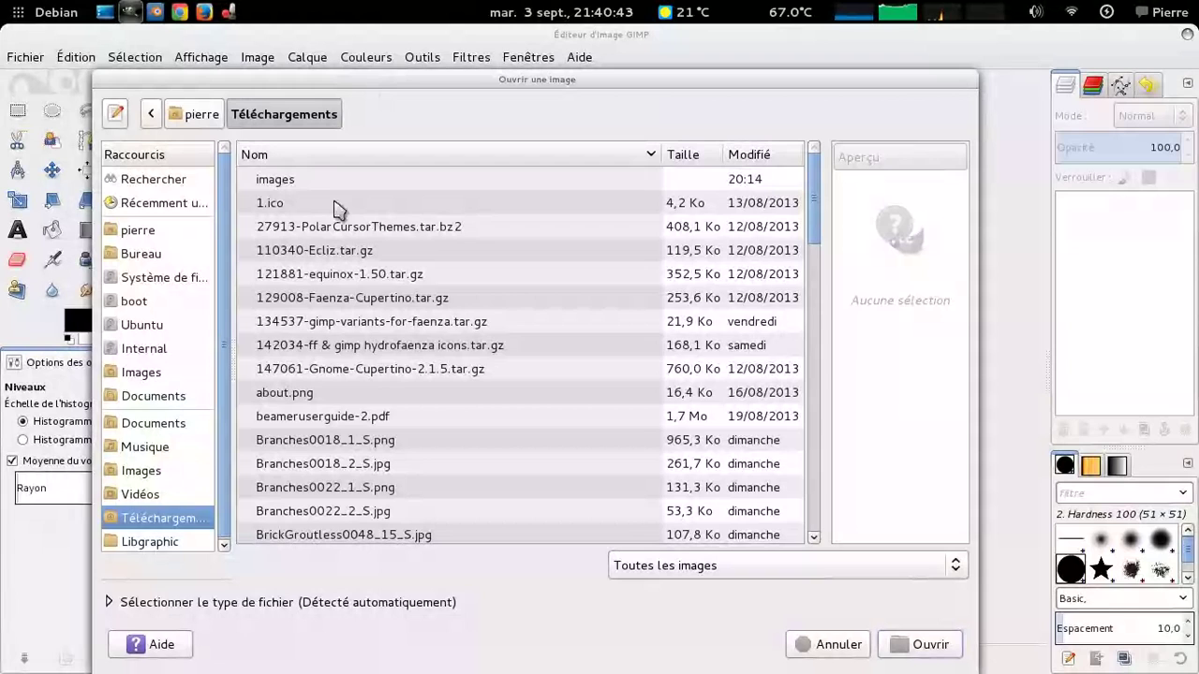
pyautogui.doubleClick(314, 178)
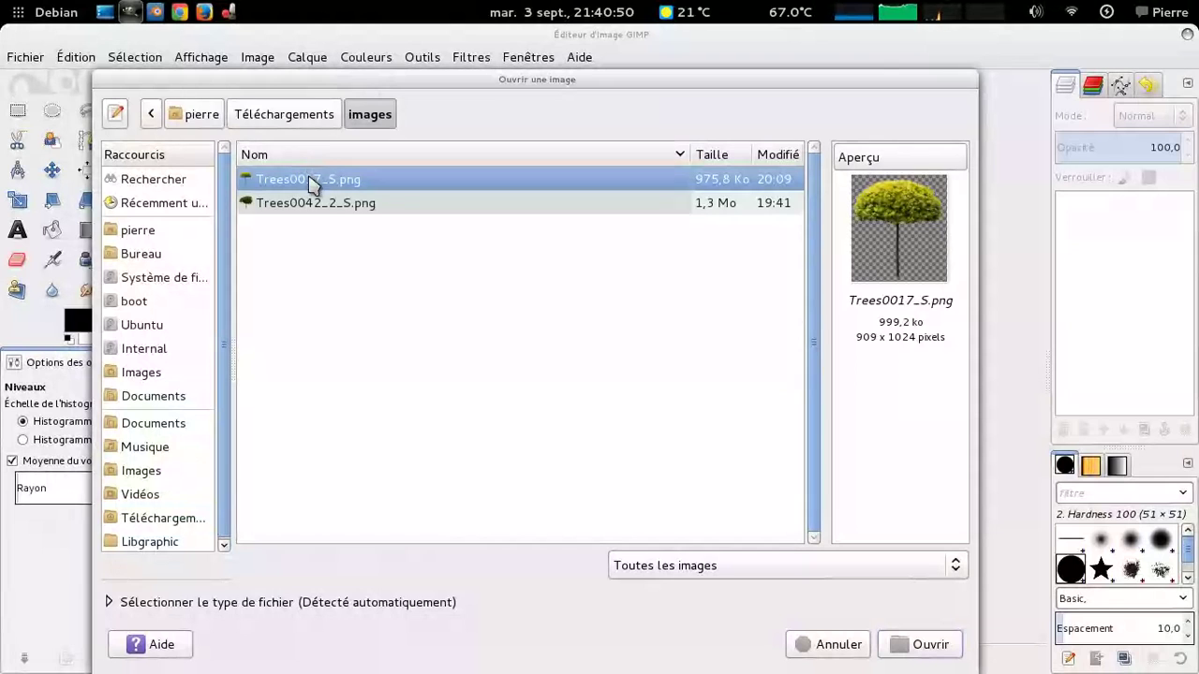
pyautogui.click(315, 206)
pyautogui.click(937, 652)
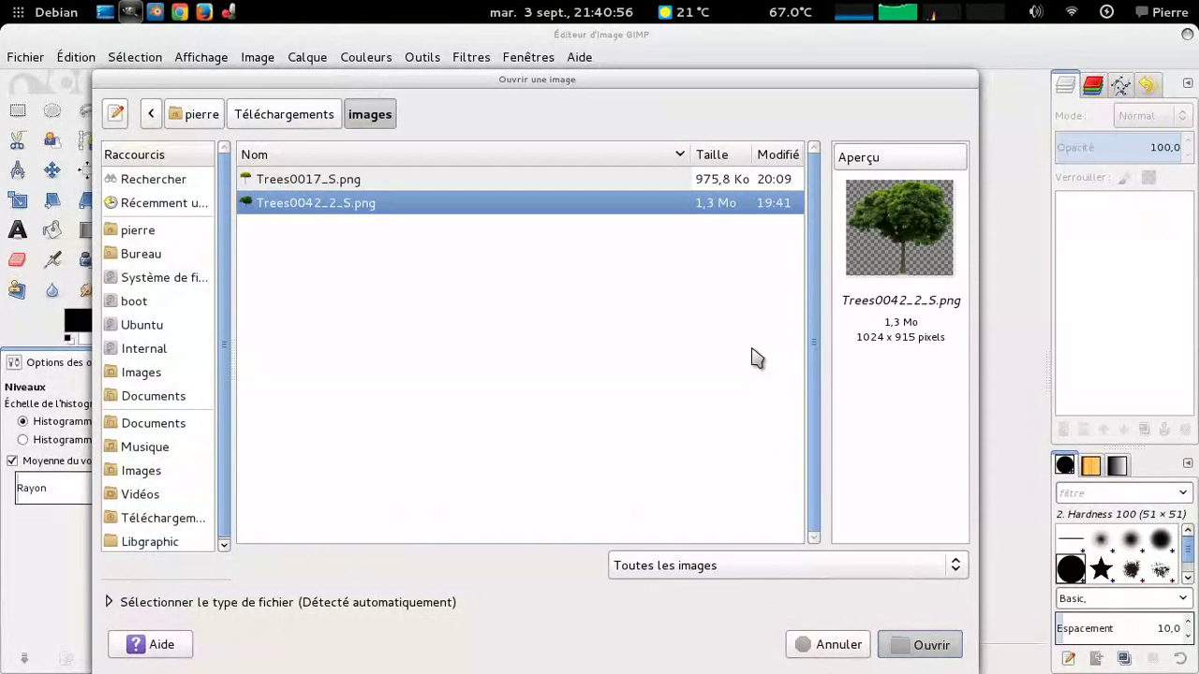
pyautogui.press('Return')
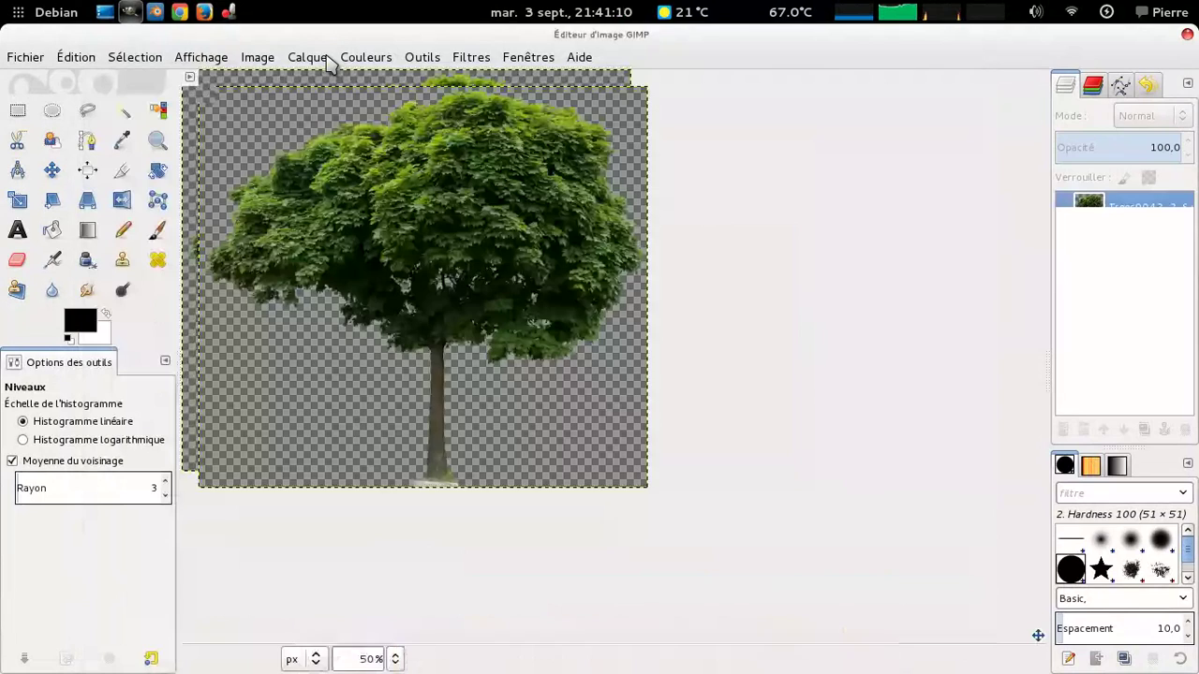
# Add a new layer filled with the black foreground colour and place it beneath the tree layer.
pyautogui.click(327, 58)
pyautogui.click(363, 57)
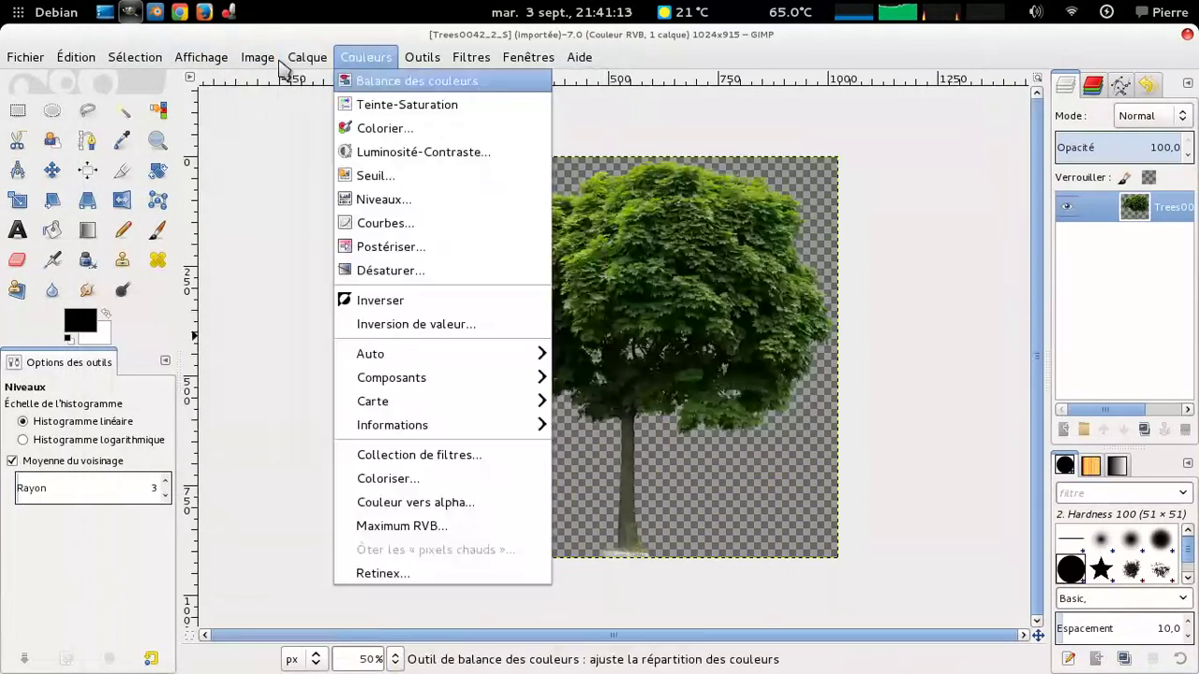
pyautogui.click(306, 87)
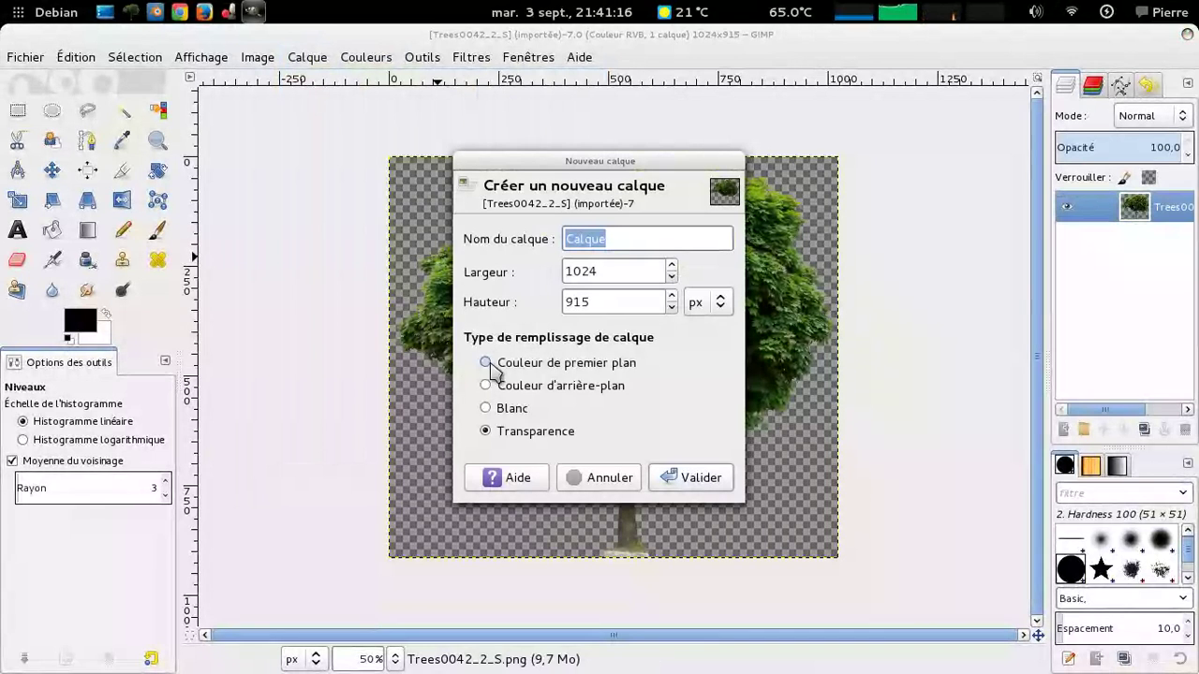
pyautogui.click(487, 364)
pyautogui.click(681, 485)
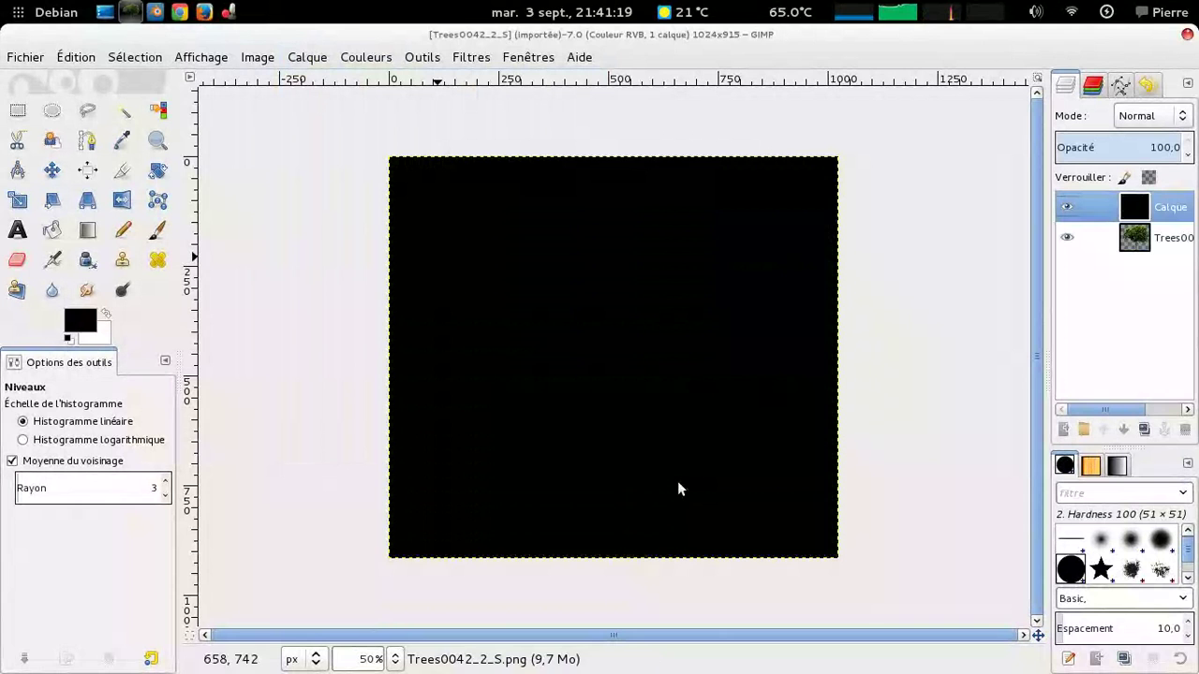
pyautogui.moveTo(1170, 207); pyautogui.dragTo(1174, 262)
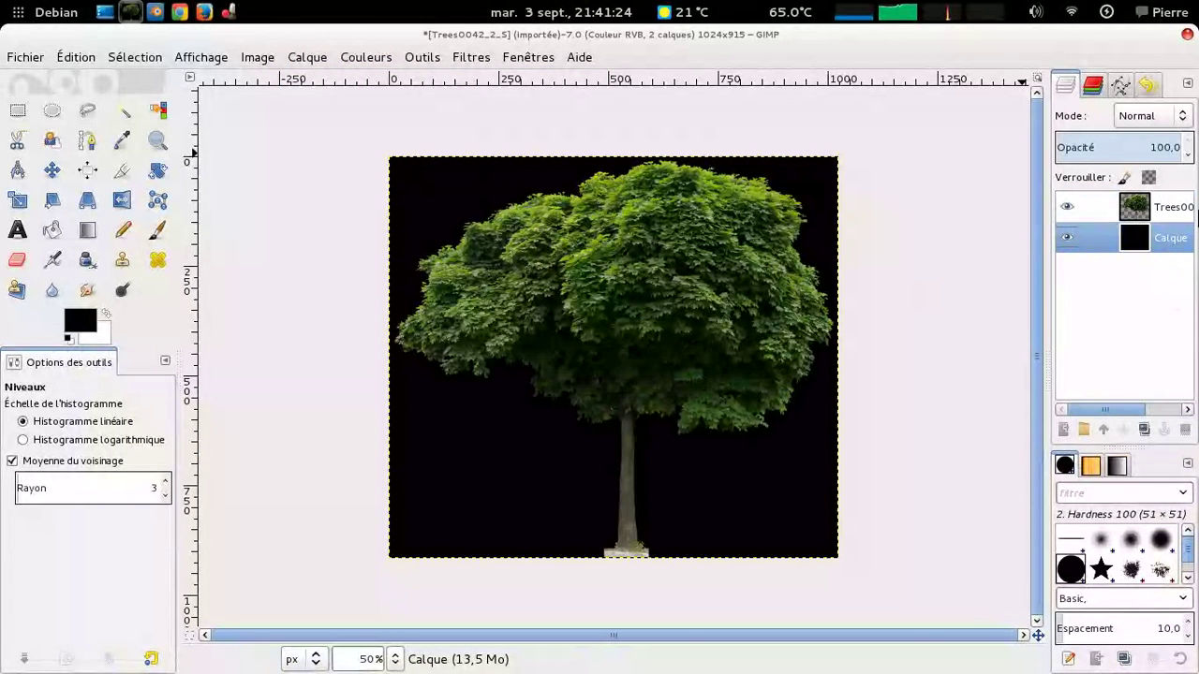
# Desaturate the tree layer using the Luminosité mode.
pyautogui.click(1175, 207)
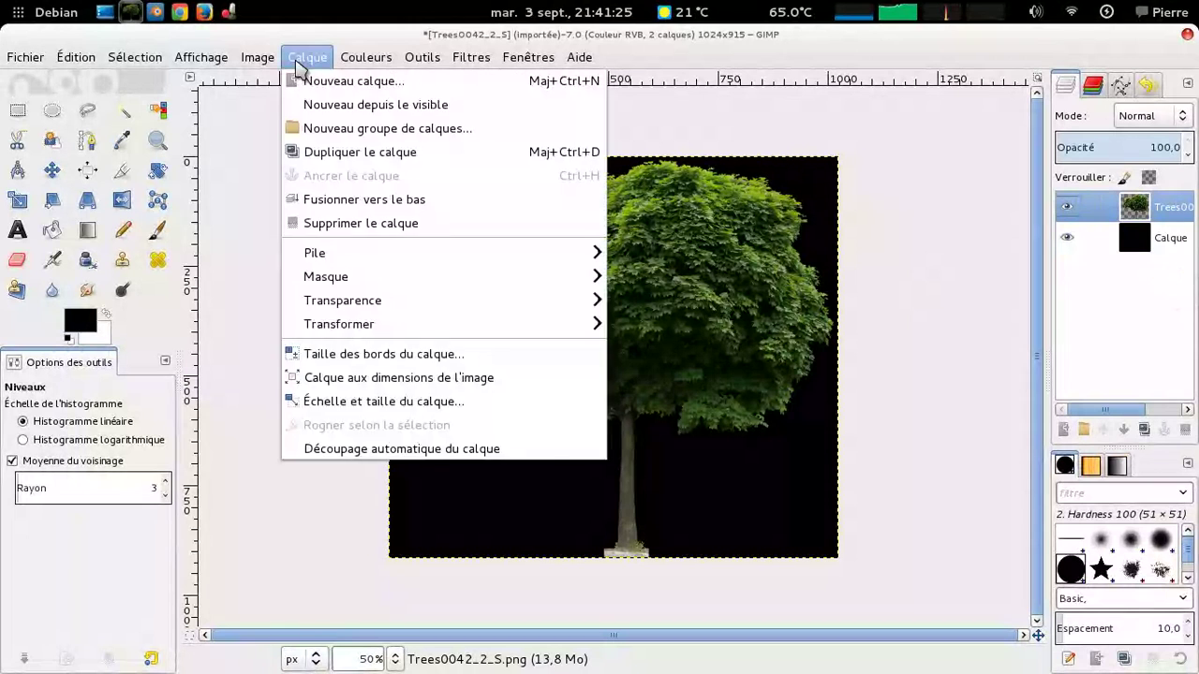
pyautogui.moveTo(366, 57)
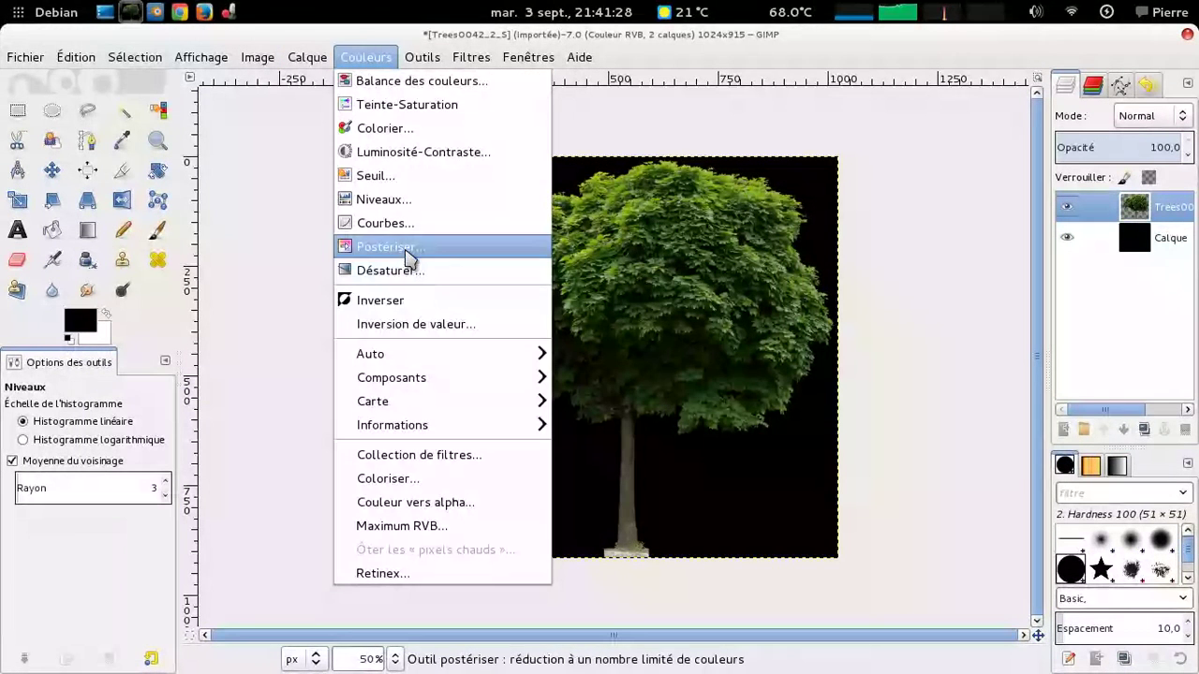
pyautogui.click(412, 270)
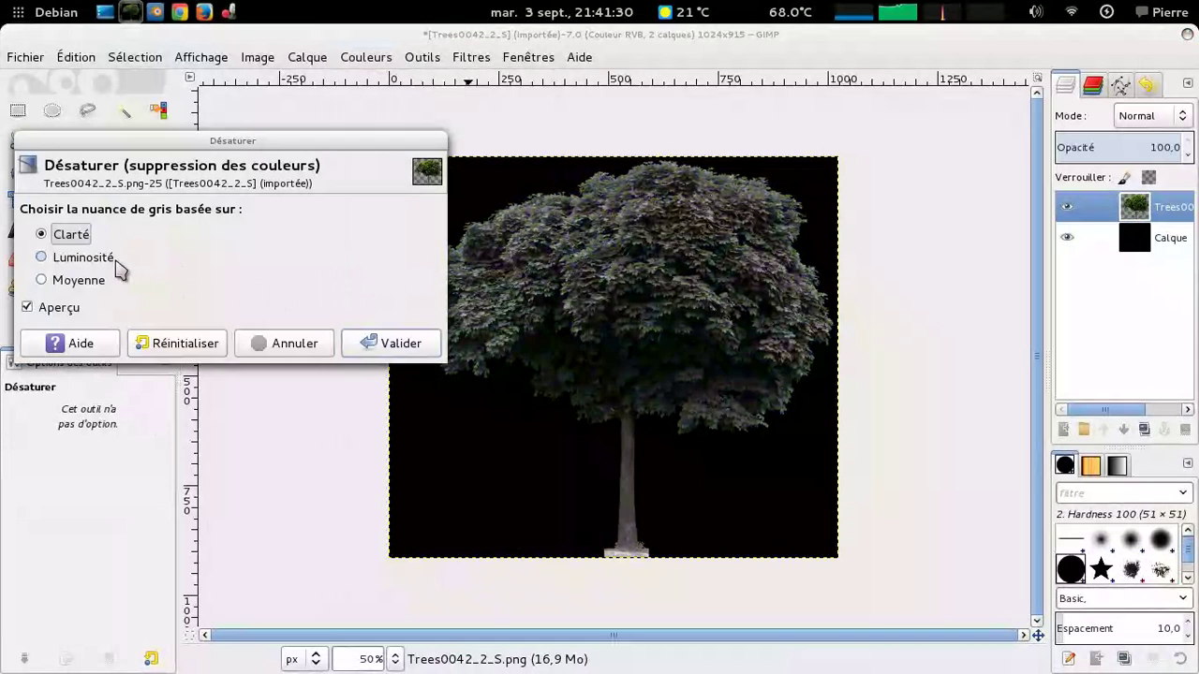
pyautogui.click(110, 258)
pyautogui.click(431, 344)
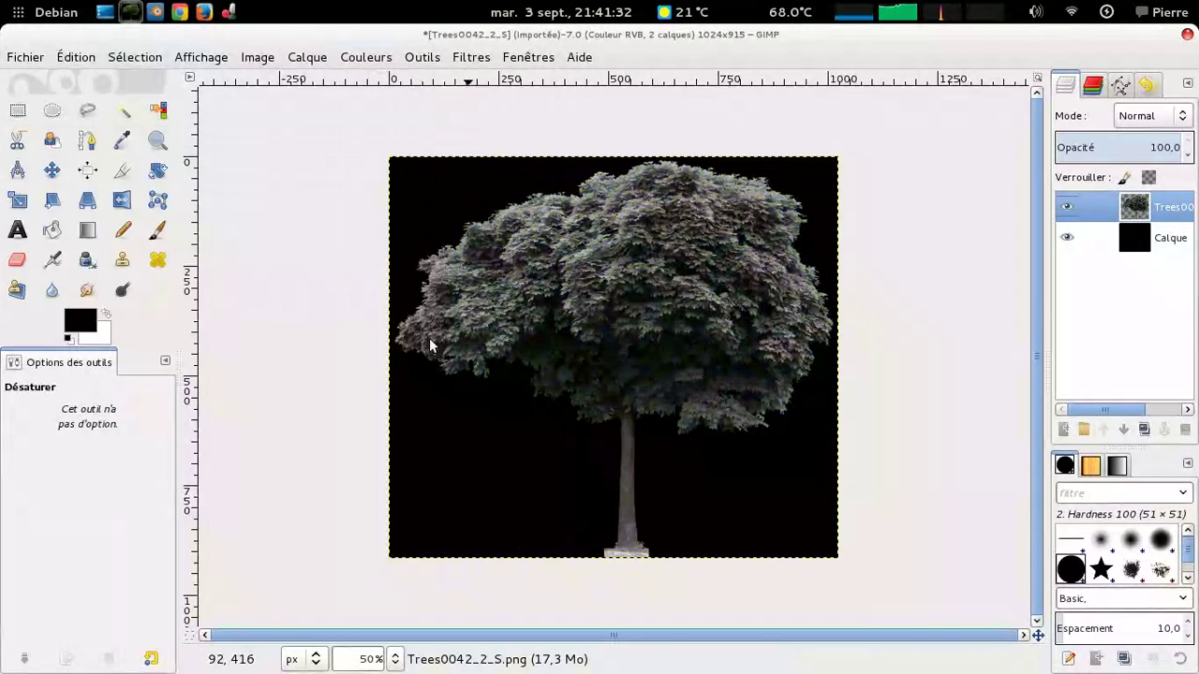
# Apply Levels with gamma 7,55 and the white input dragged to 0, turning the tree solid white.
pyautogui.click(365, 58)
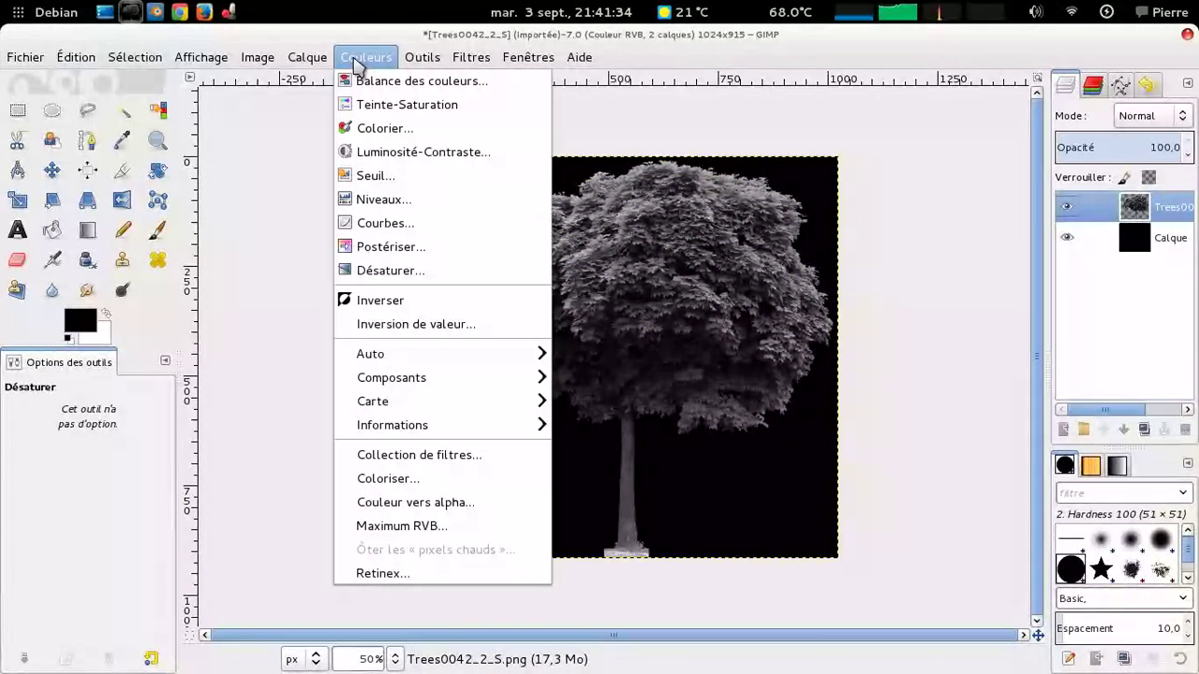
pyautogui.click(394, 208)
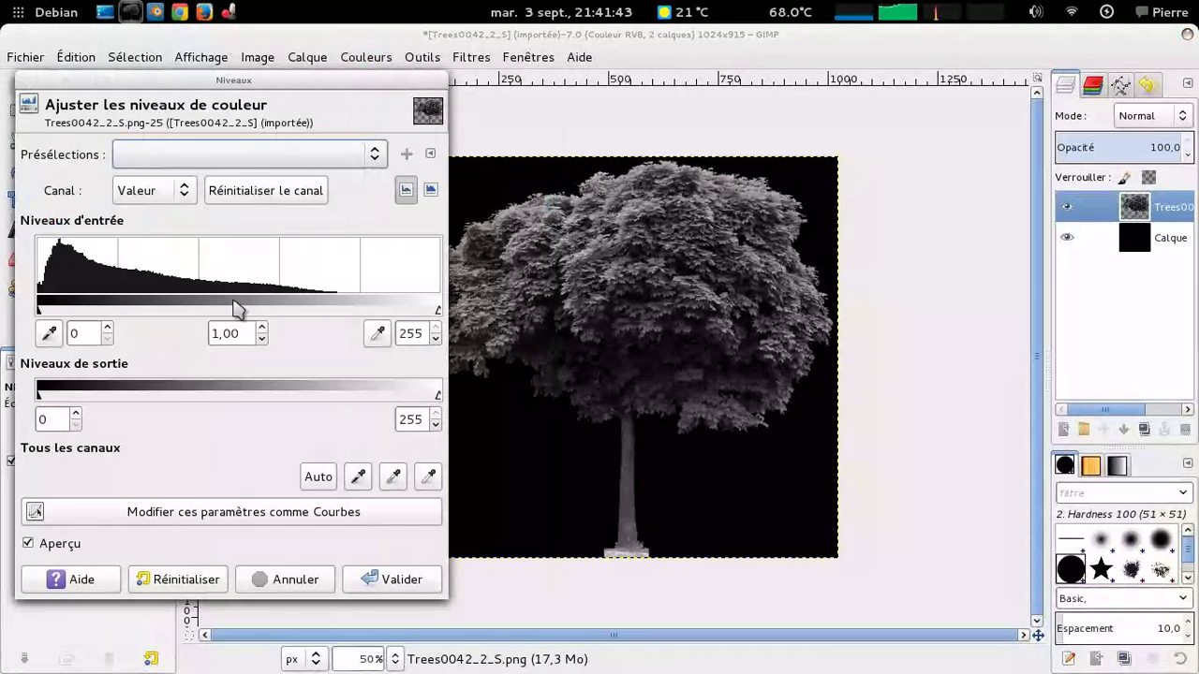
pyautogui.moveTo(223, 312); pyautogui.dragTo(61, 311)
pyautogui.moveTo(435, 310)
pyautogui.mouseDown()
pyautogui.moveTo(54, 312)
pyautogui.moveTo(42, 315)
pyautogui.moveTo(415, 319)
pyautogui.moveTo(45, 315)
pyautogui.moveTo(5, 344)
pyautogui.mouseUp()
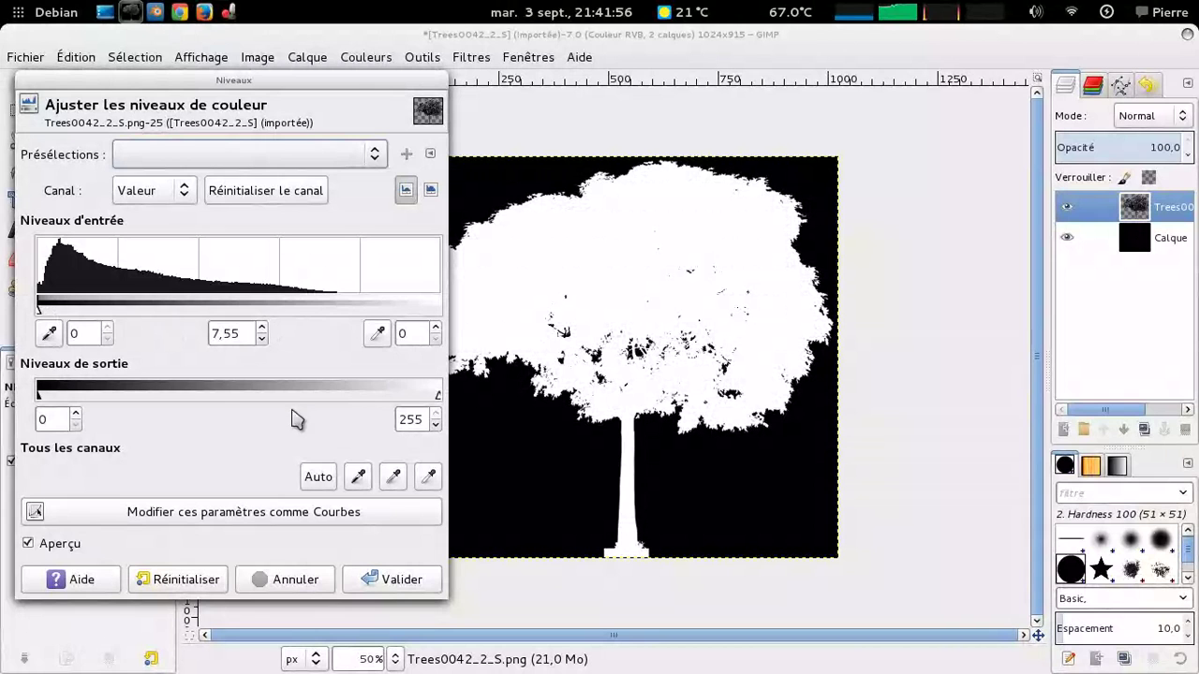
pyautogui.click(423, 581)
pyautogui.click(24, 57)
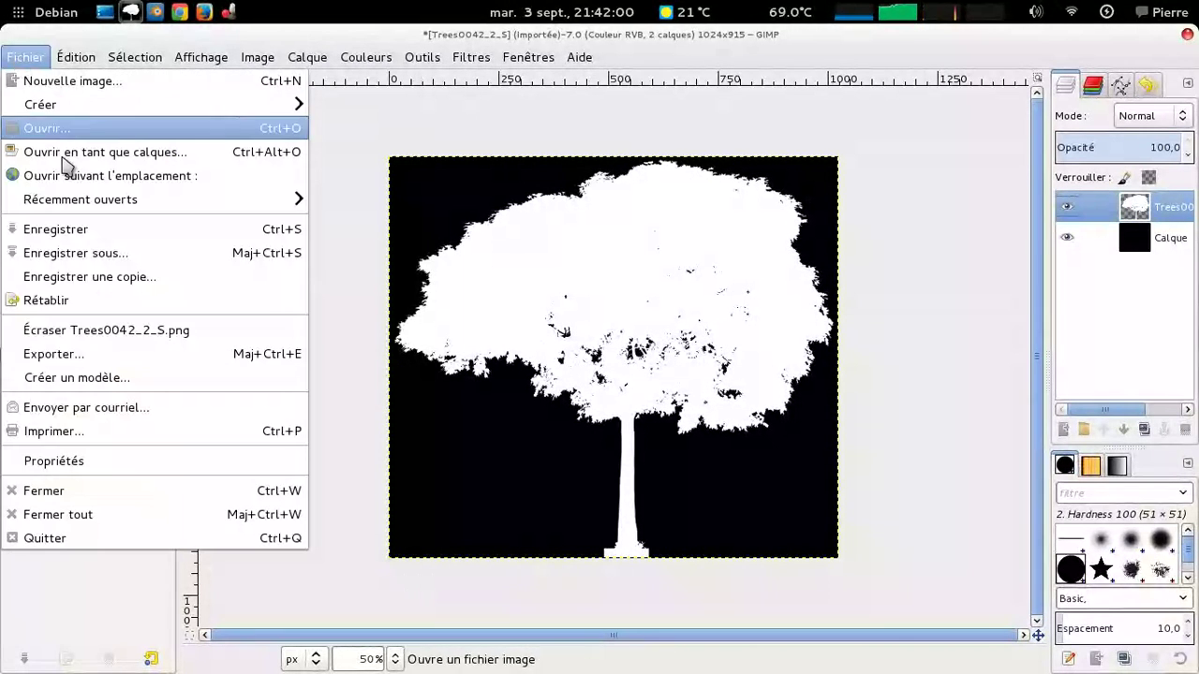
# Export the black-and-white image as mask.png in the images folder, accepting the PNG options.
pyautogui.click(112, 354)
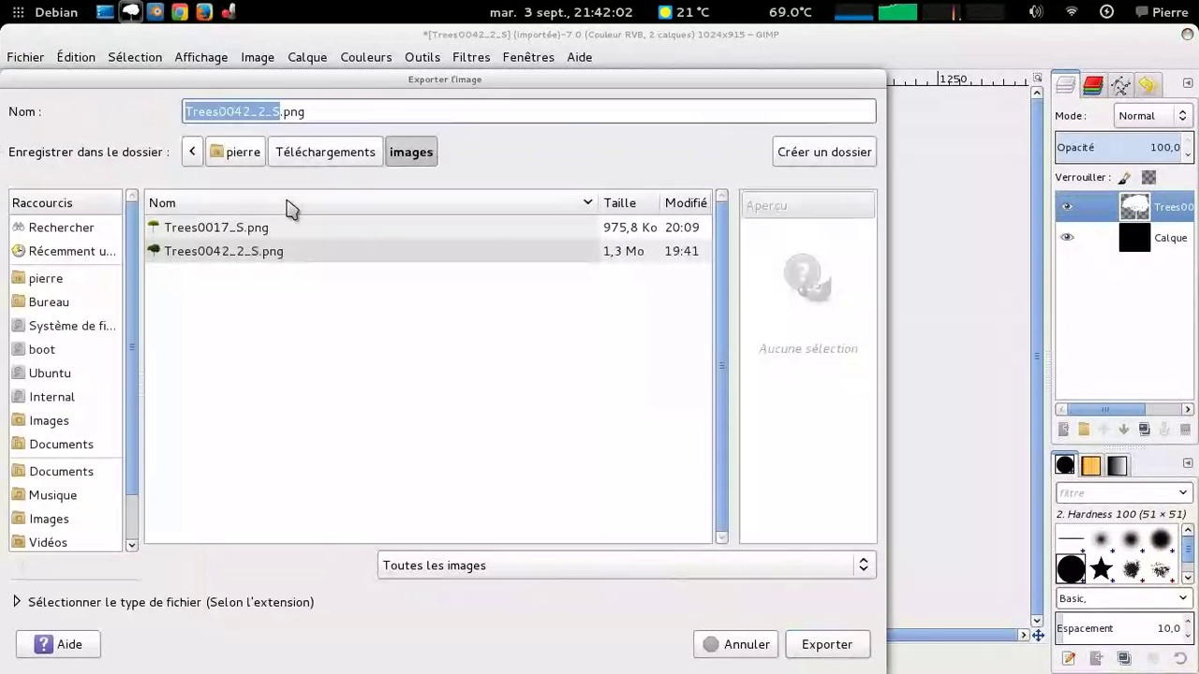
pyautogui.write('mask')
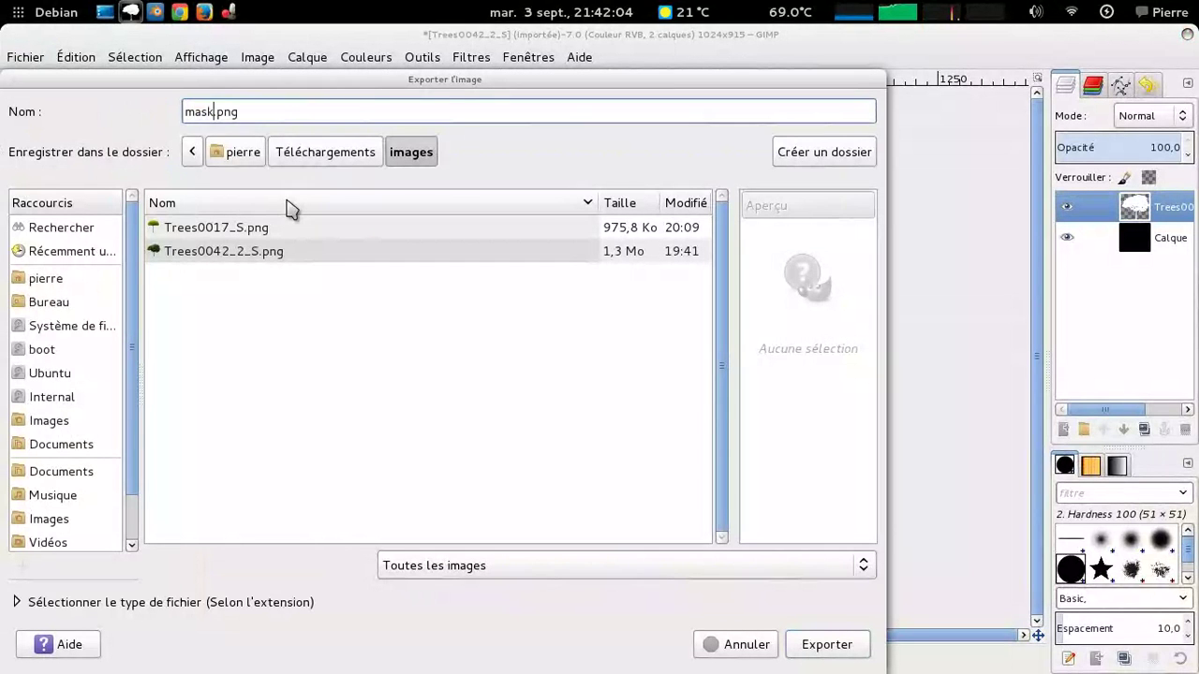
pyautogui.click(852, 648)
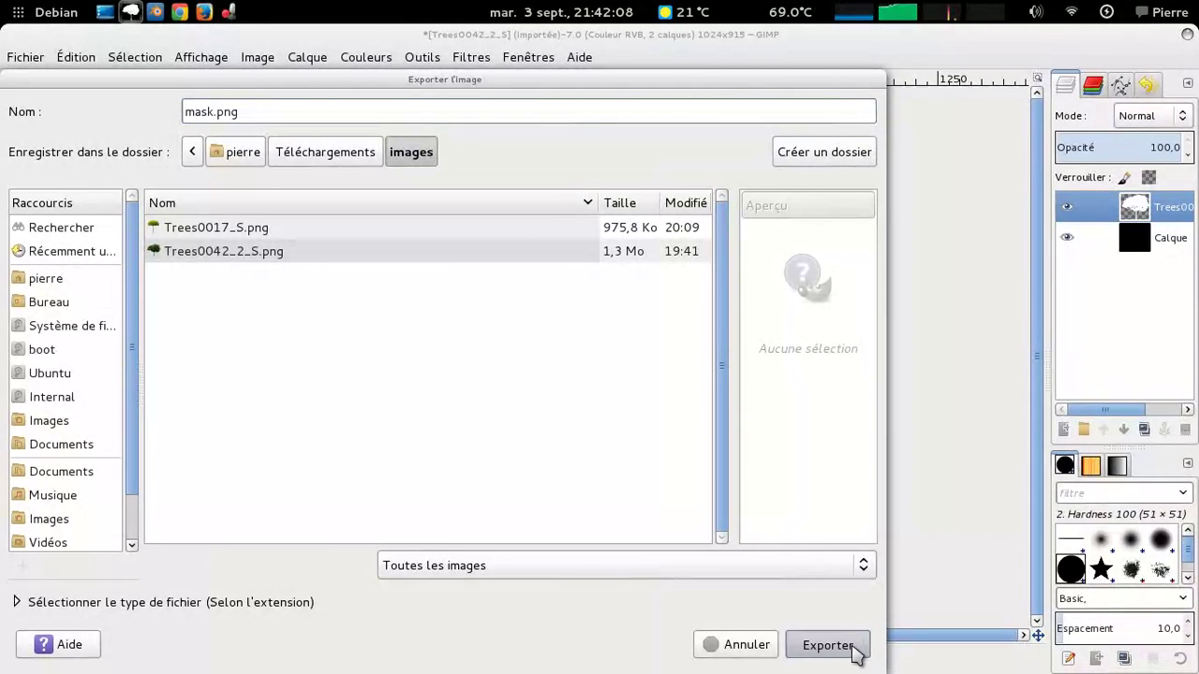
pyautogui.click(851, 648)
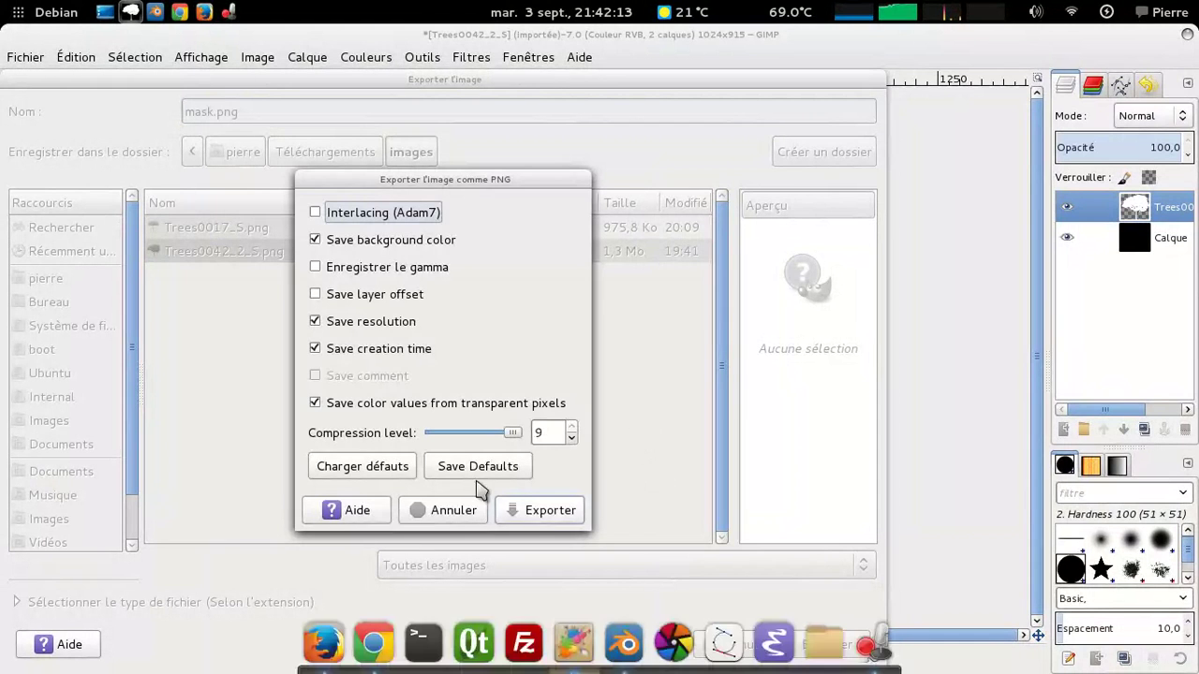
pyautogui.click(568, 512)
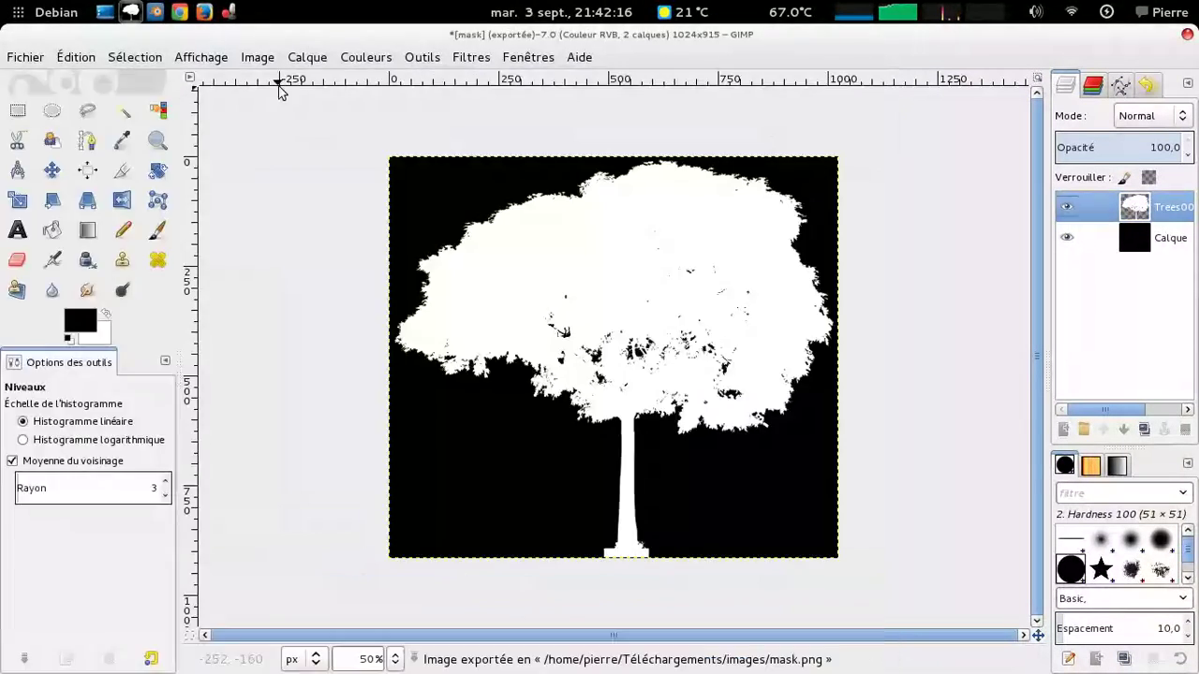
# Back in Blender, add an Image Texture node to the plane's material loaded with mask.png.
pyautogui.click(156, 19)
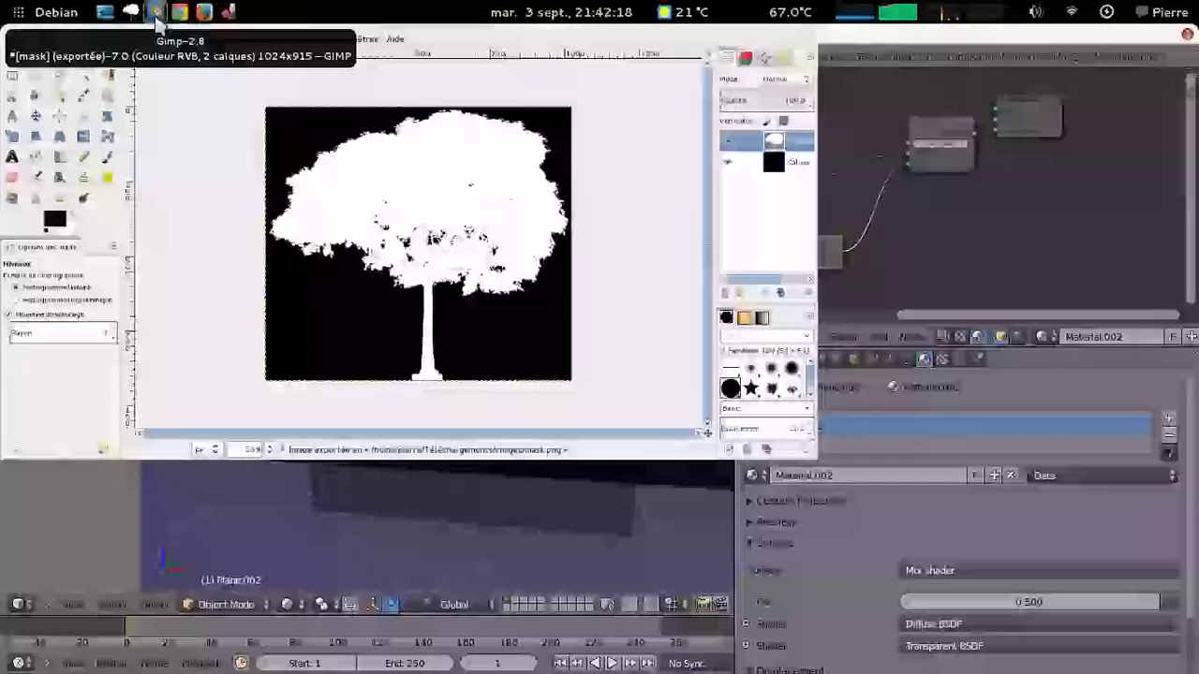
pyautogui.click(878, 337)
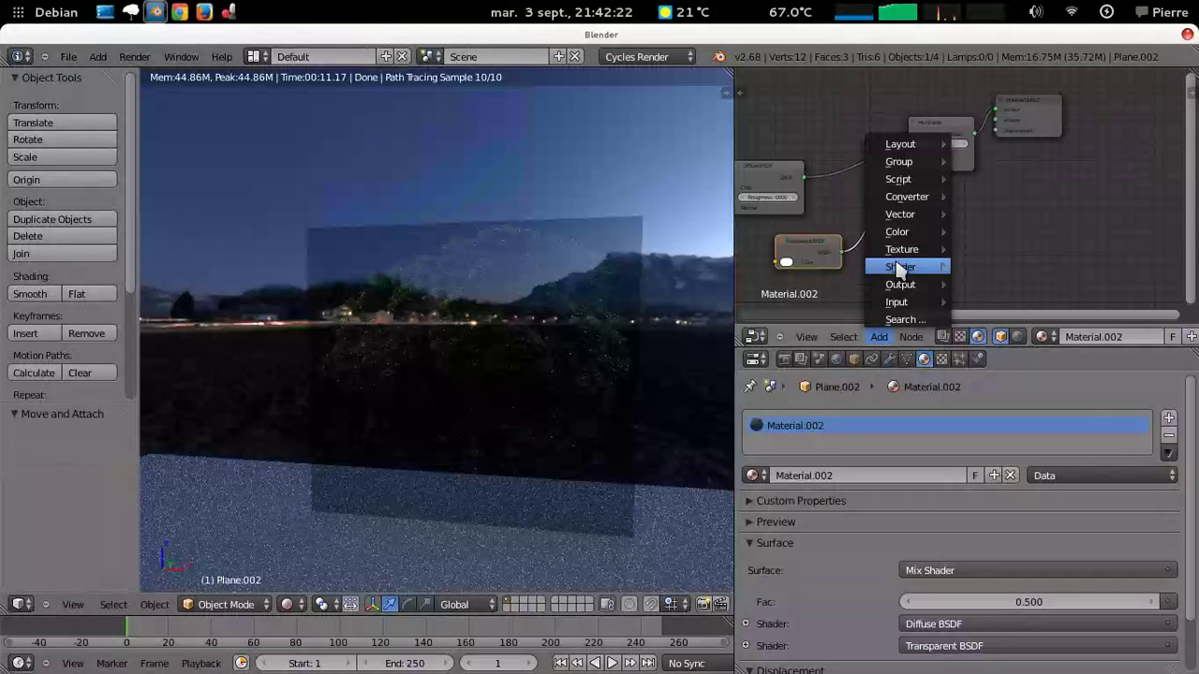
pyautogui.moveTo(901, 249)
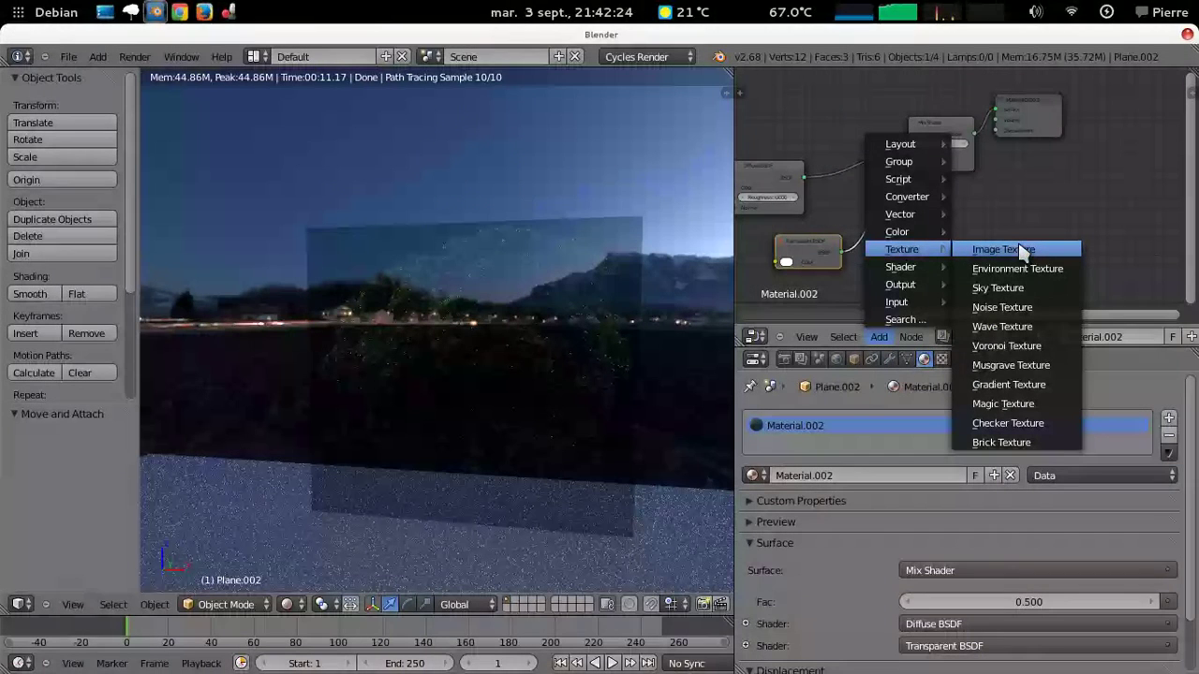
pyautogui.press('Return')
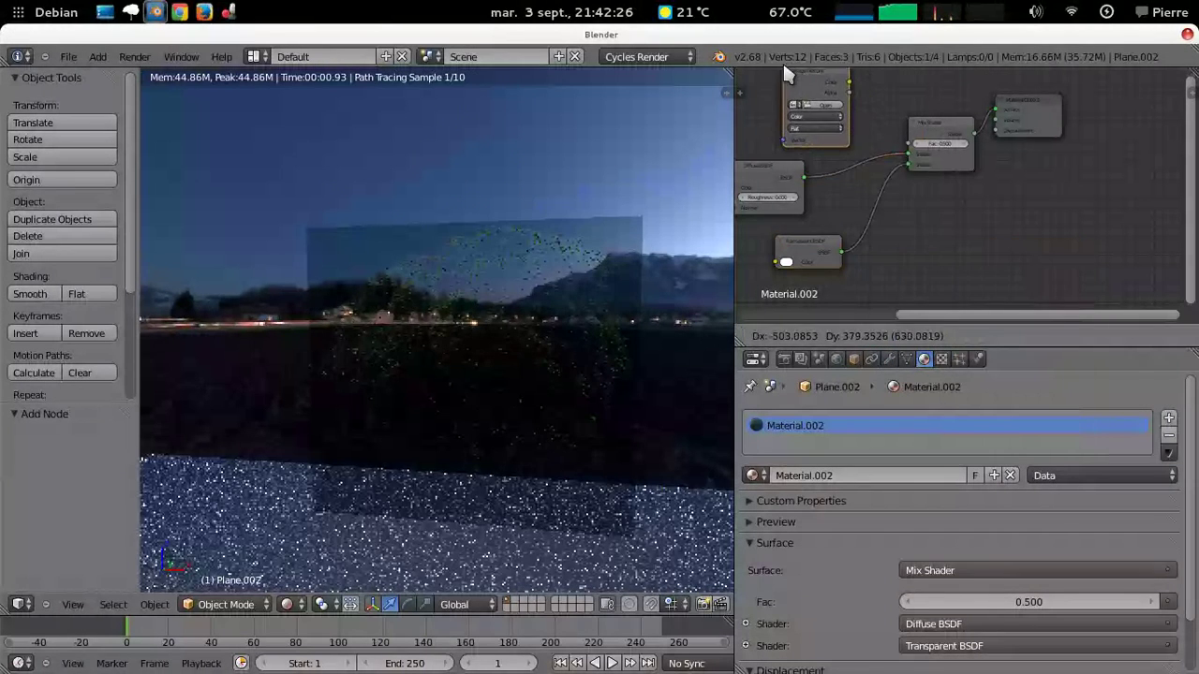
pyautogui.click(792, 72)
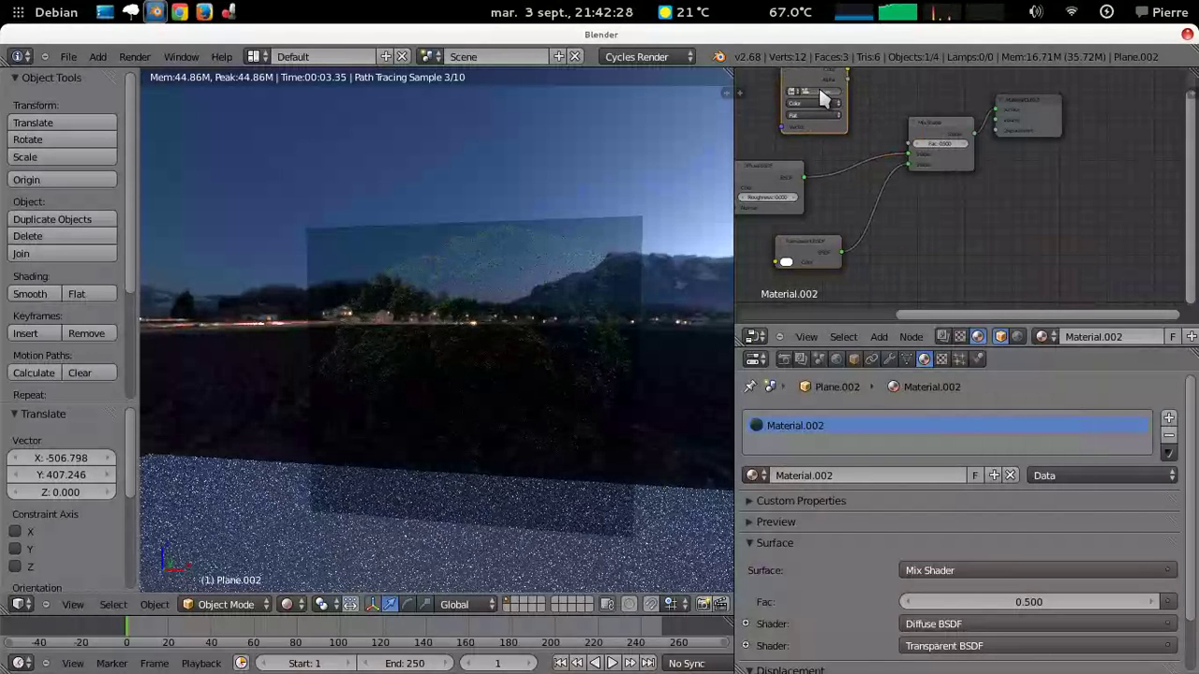
pyautogui.click(819, 87)
pyautogui.click(66, 460)
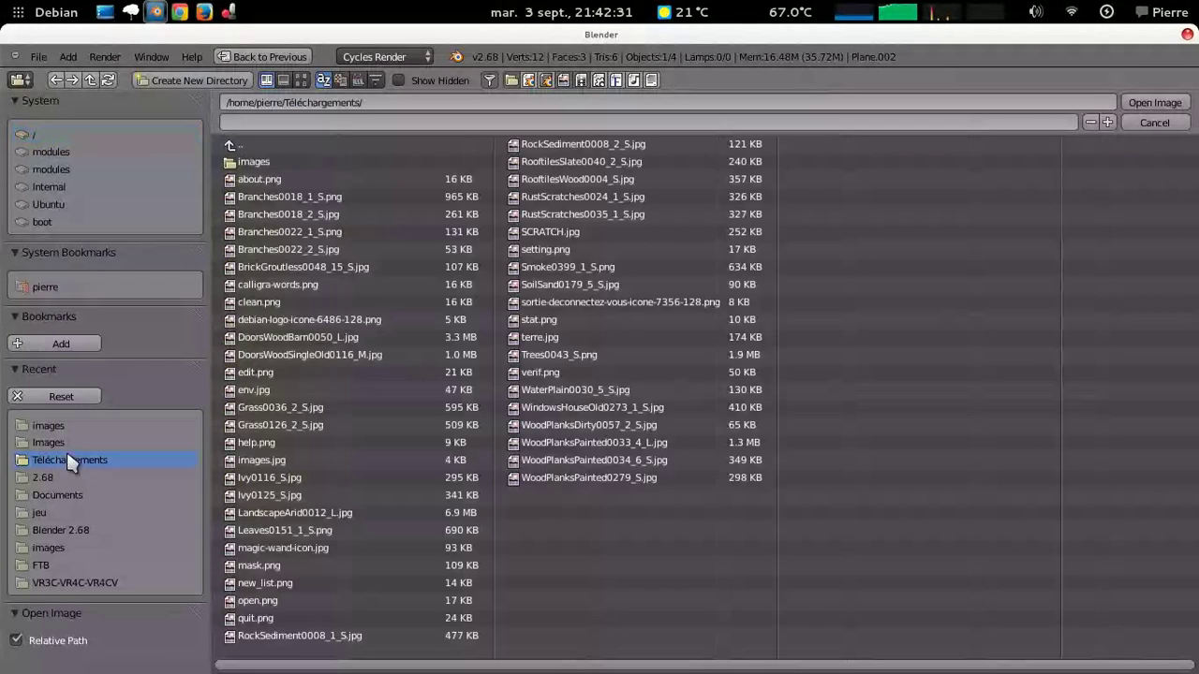
pyautogui.click(253, 161)
pyautogui.click(258, 162)
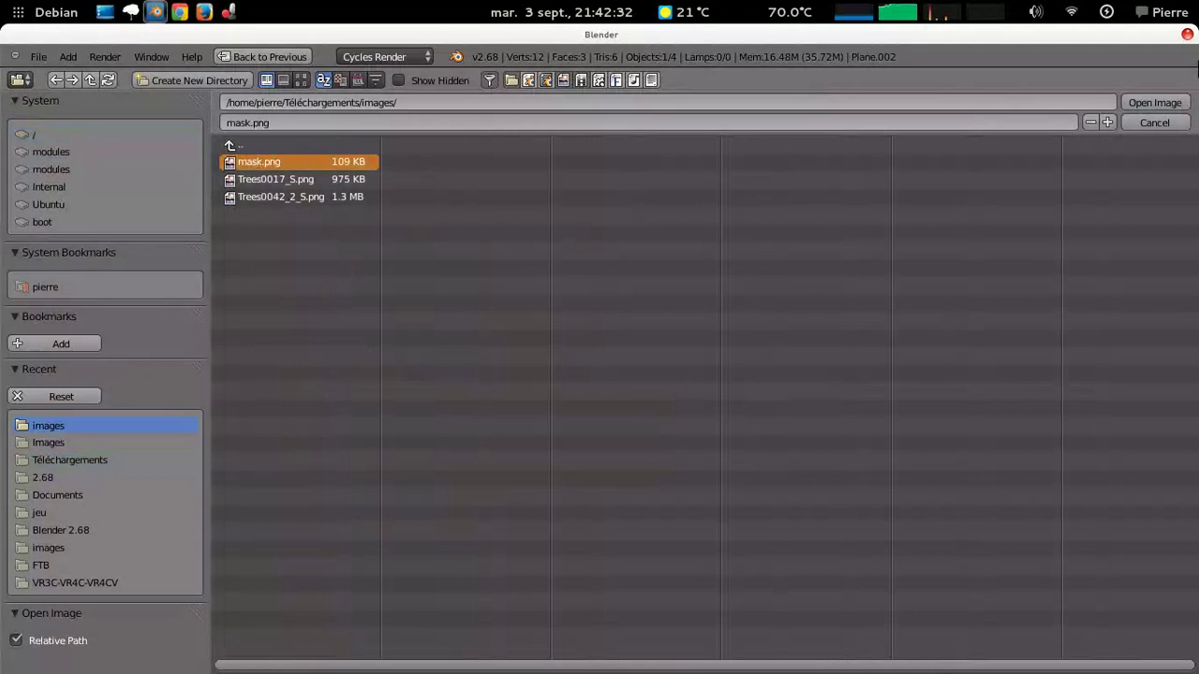
pyautogui.click(1158, 104)
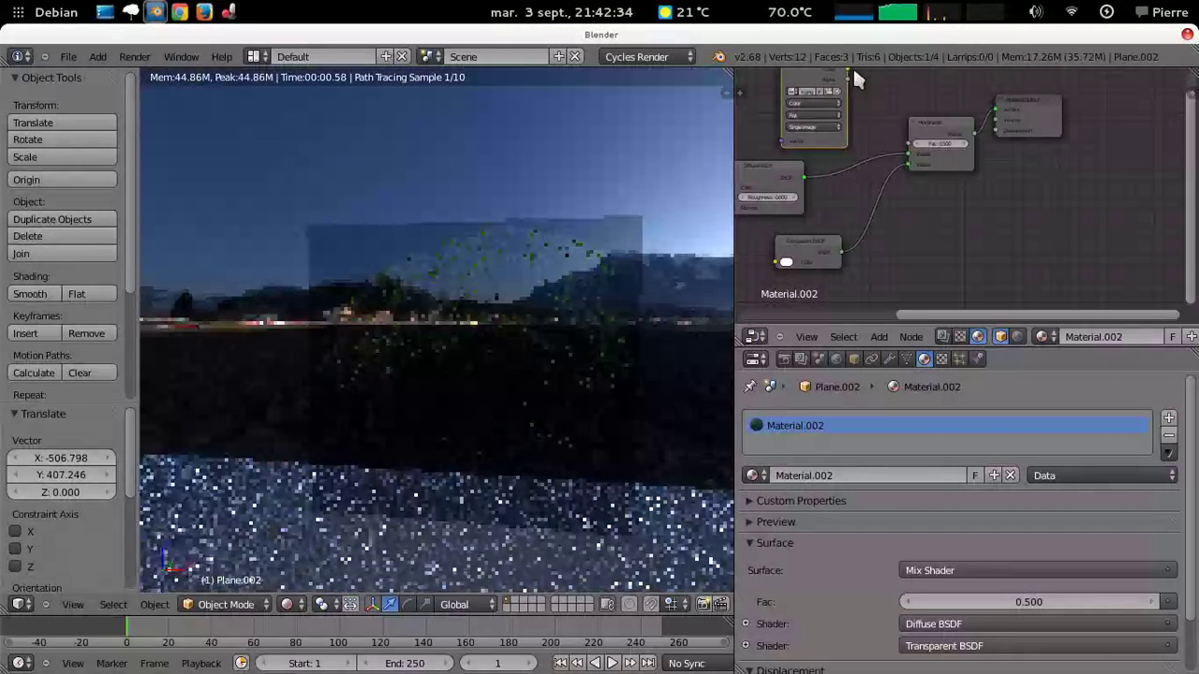
# Link the mask Color to Mix Shader Fac, put Transparent BSDF first, and render with F12.
pyautogui.moveTo(895, 142); pyautogui.dragTo(908, 141)
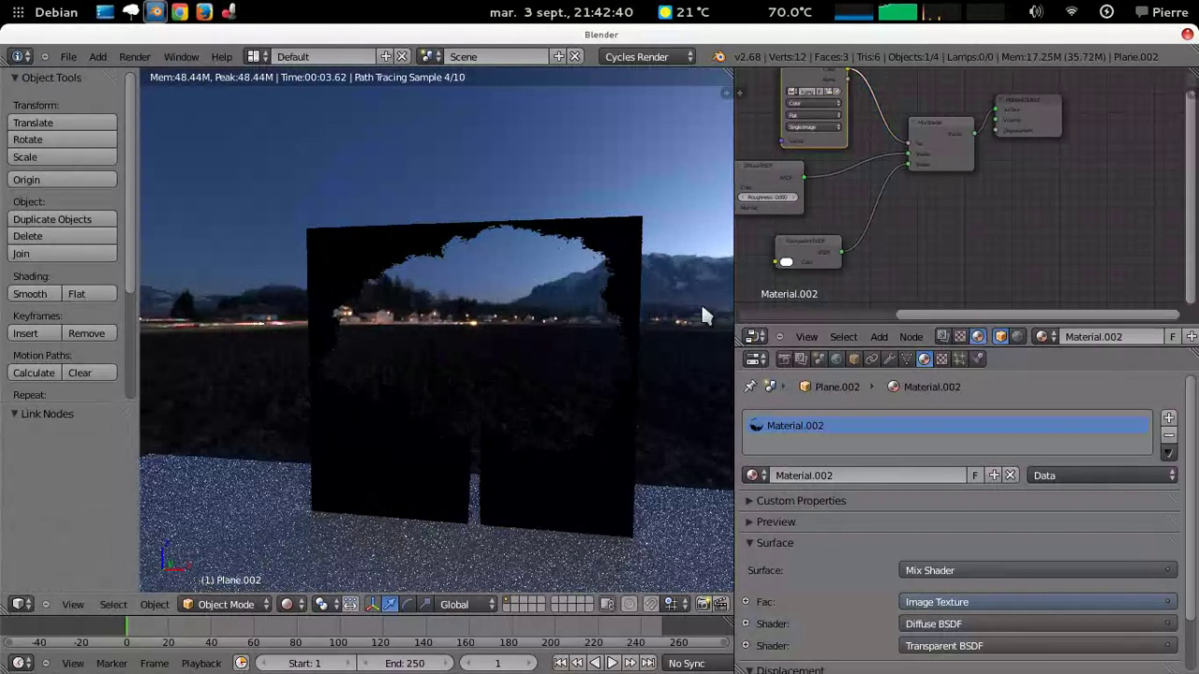
pyautogui.moveTo(907, 152); pyautogui.dragTo(906, 161)
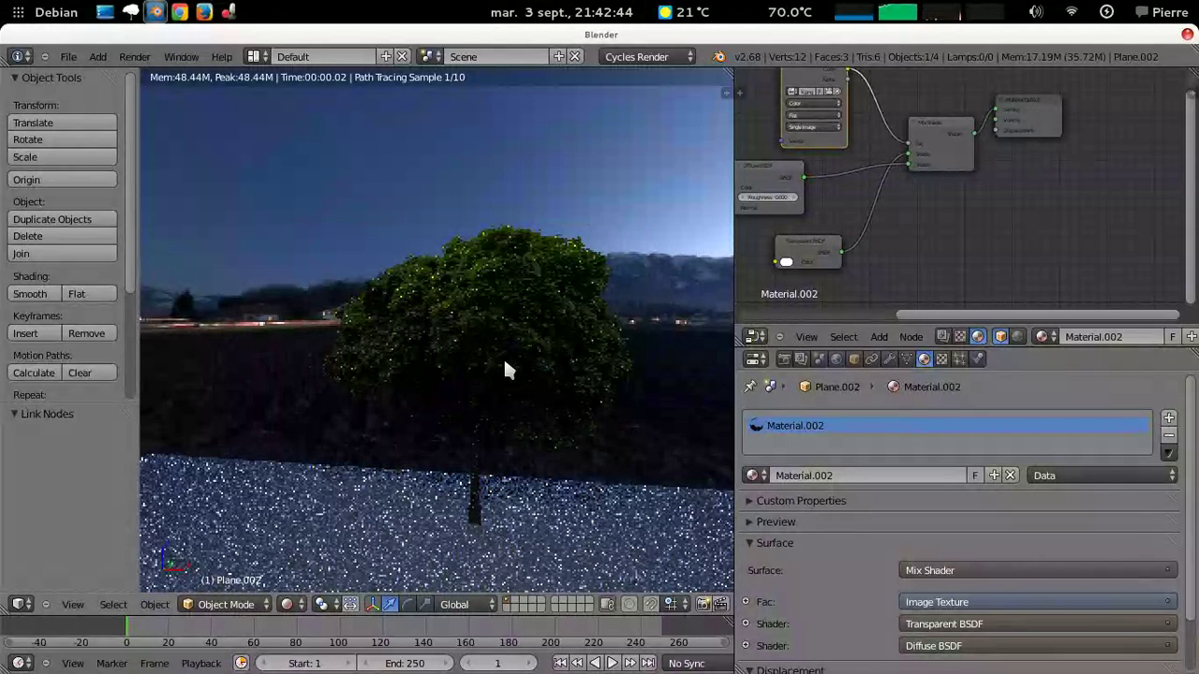
pyautogui.scroll(-3, 505, 363)
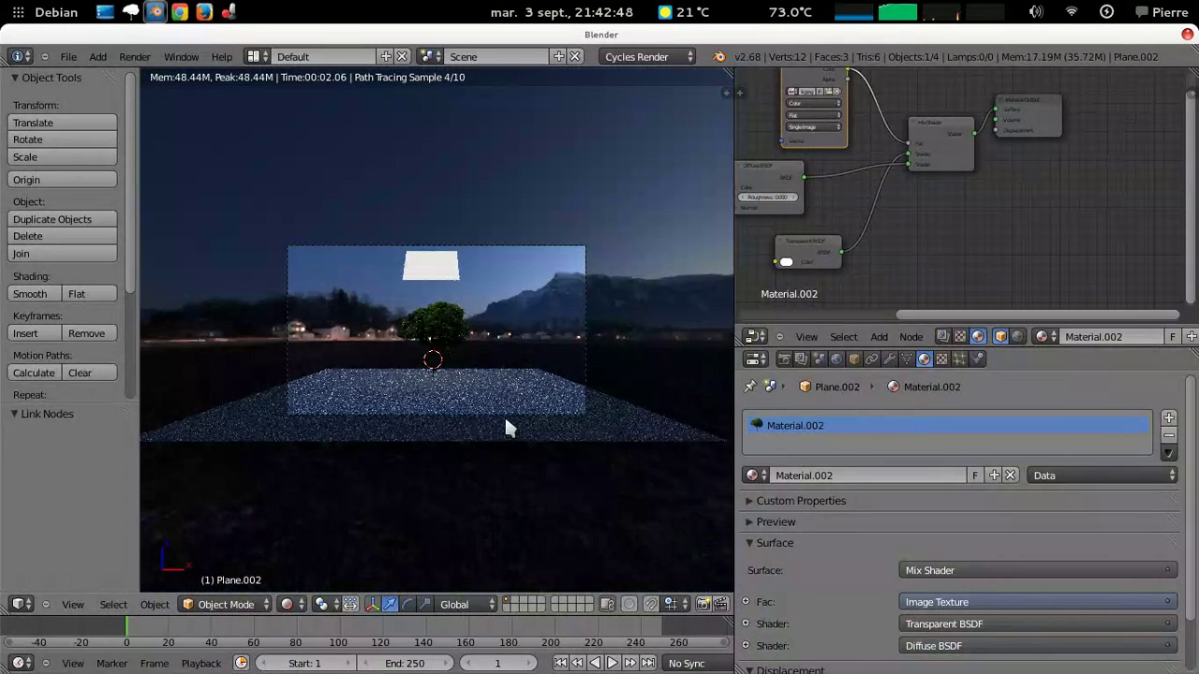
pyautogui.scroll(2, 436, 340)
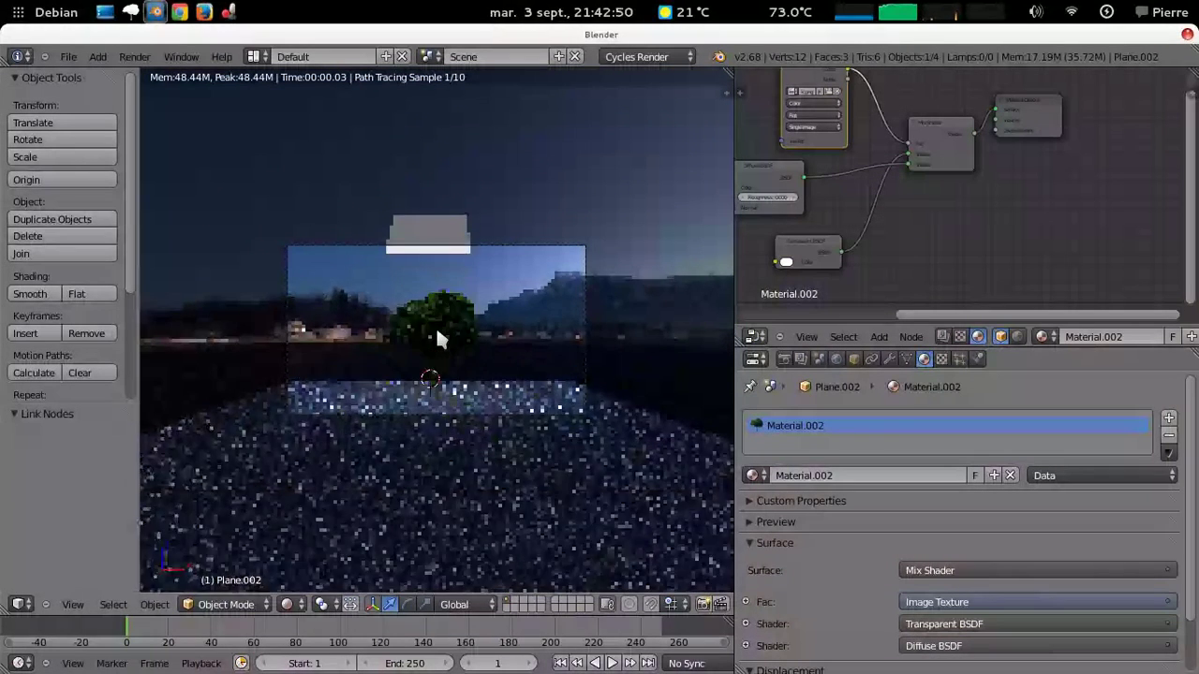
pyautogui.scroll(2, 437, 339)
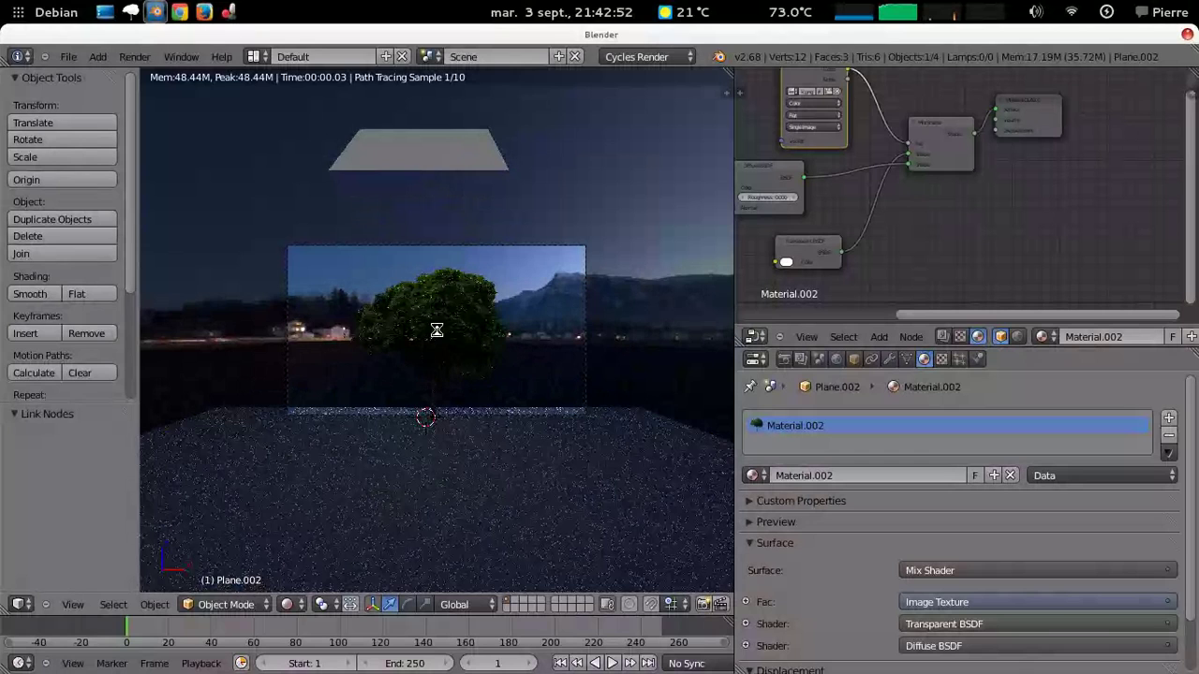
pyautogui.press('F12')
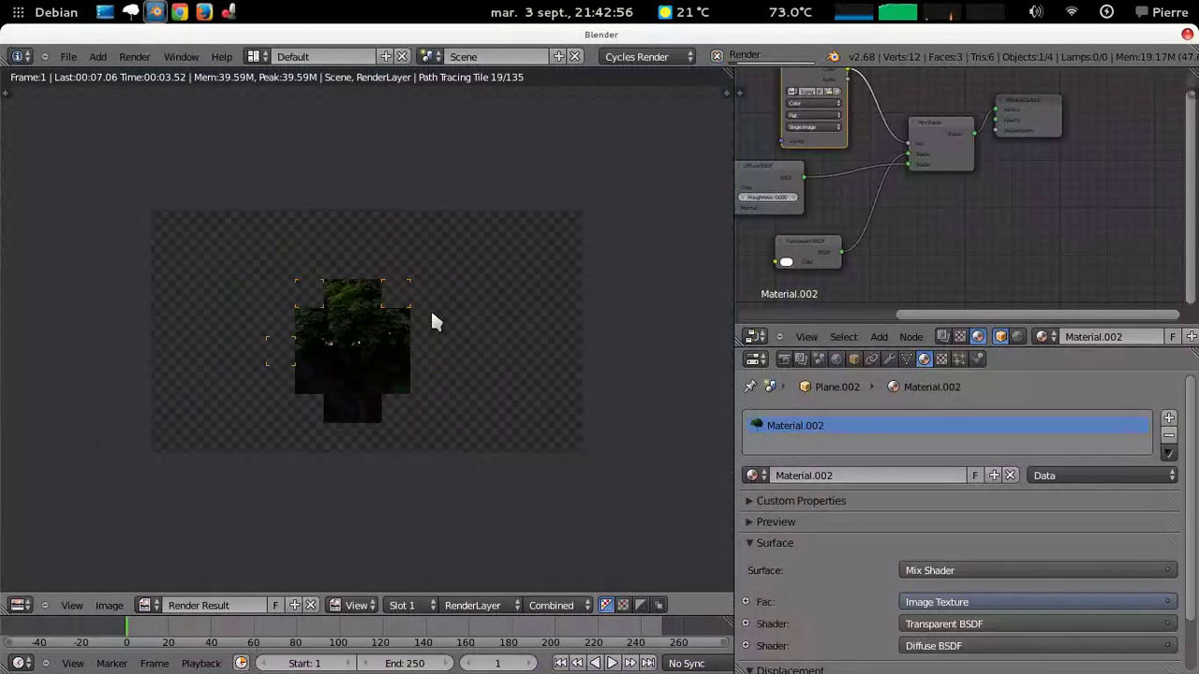
# Zoom in and out on the finished render to inspect the masked tree against the night sky.
pyautogui.scroll(2, 432, 316)
pyautogui.scroll(1, 430, 316)
pyautogui.scroll(-1, 430, 315)
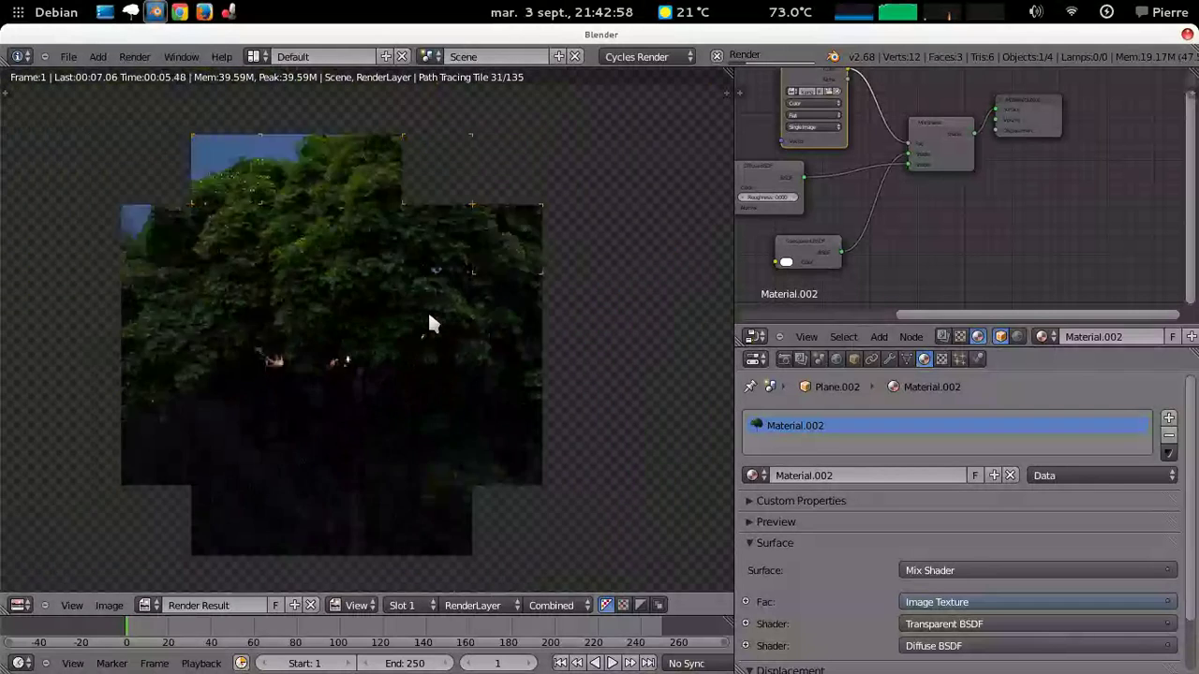
pyautogui.scroll(-4, 429, 316)
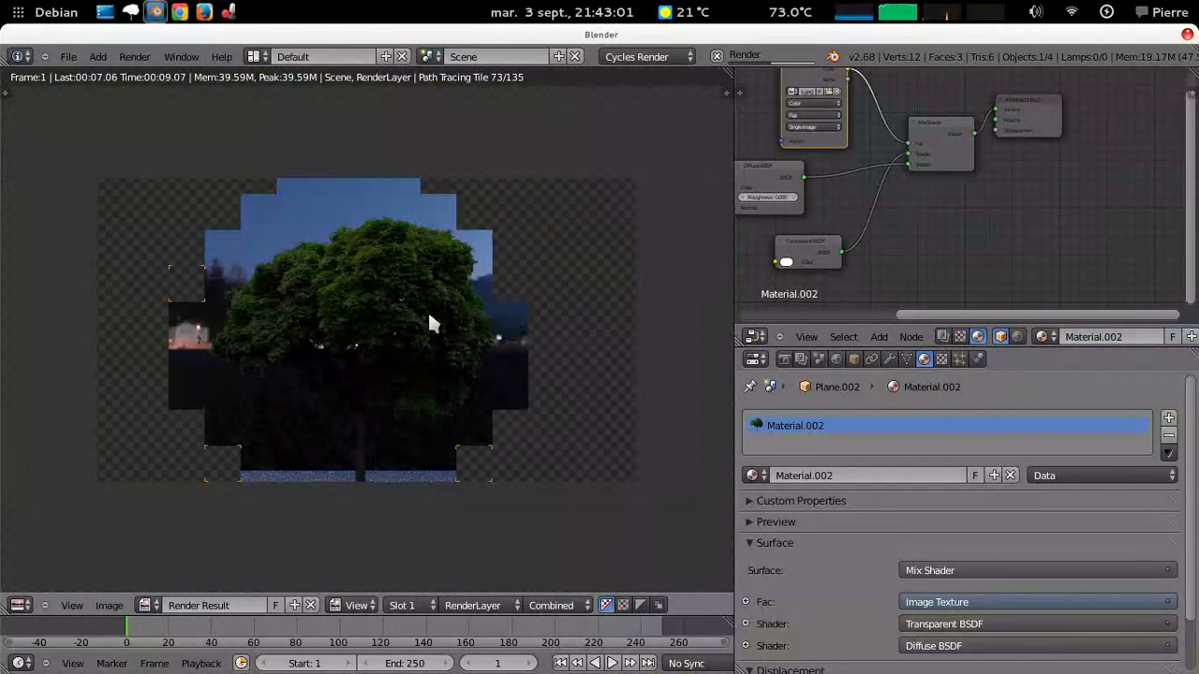
pyautogui.scroll(3, 427, 315)
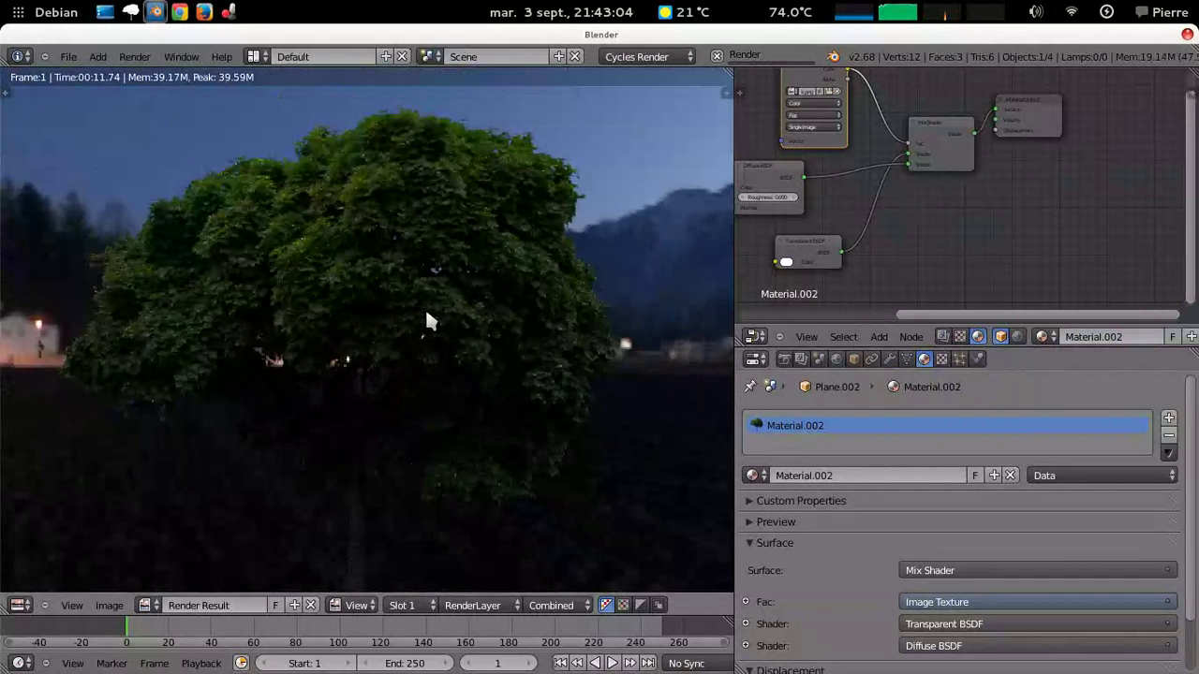
pyautogui.scroll(-5, 426, 318)
pyautogui.scroll(4, 422, 315)
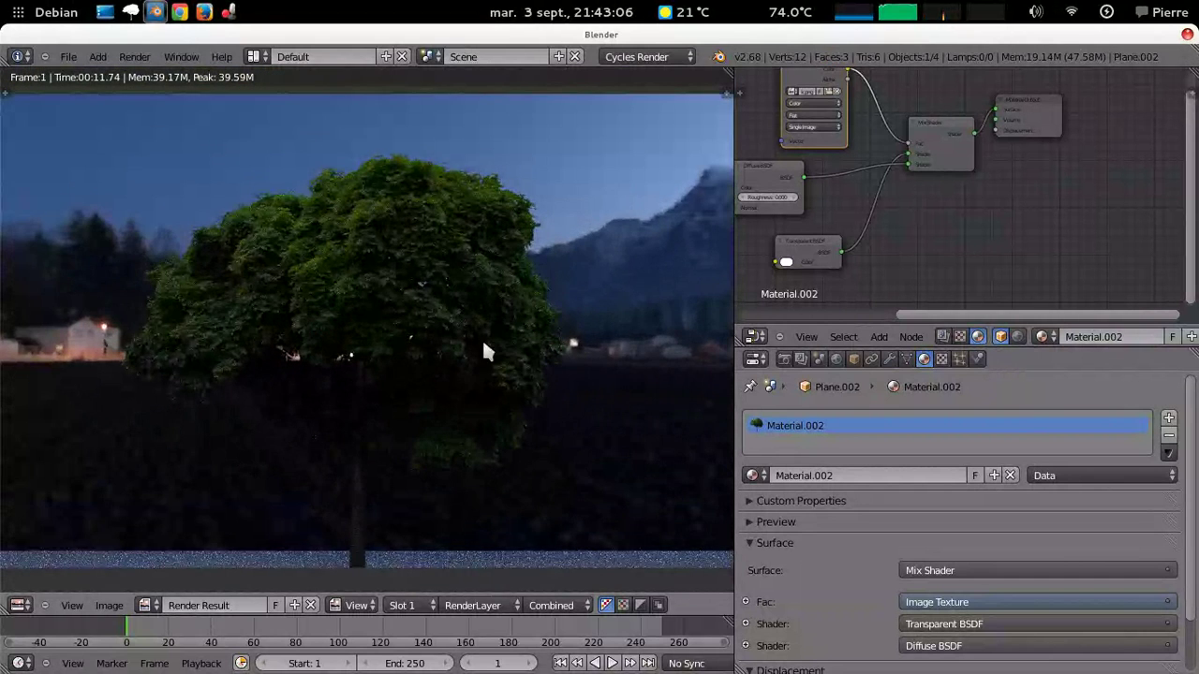
pyautogui.scroll(-3, 484, 351)
# Return the editor to a 3D View with Solid shading, then bring the Chromium tree texture page forward.
pyautogui.click(18, 605)
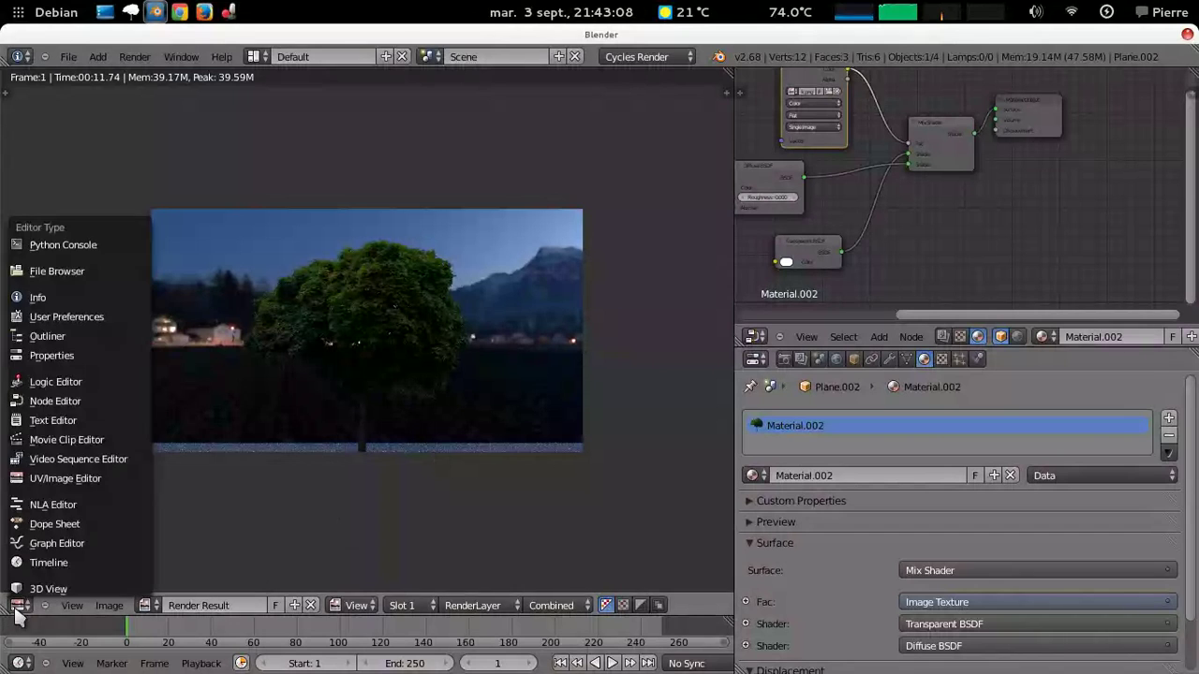
pyautogui.click(36, 590)
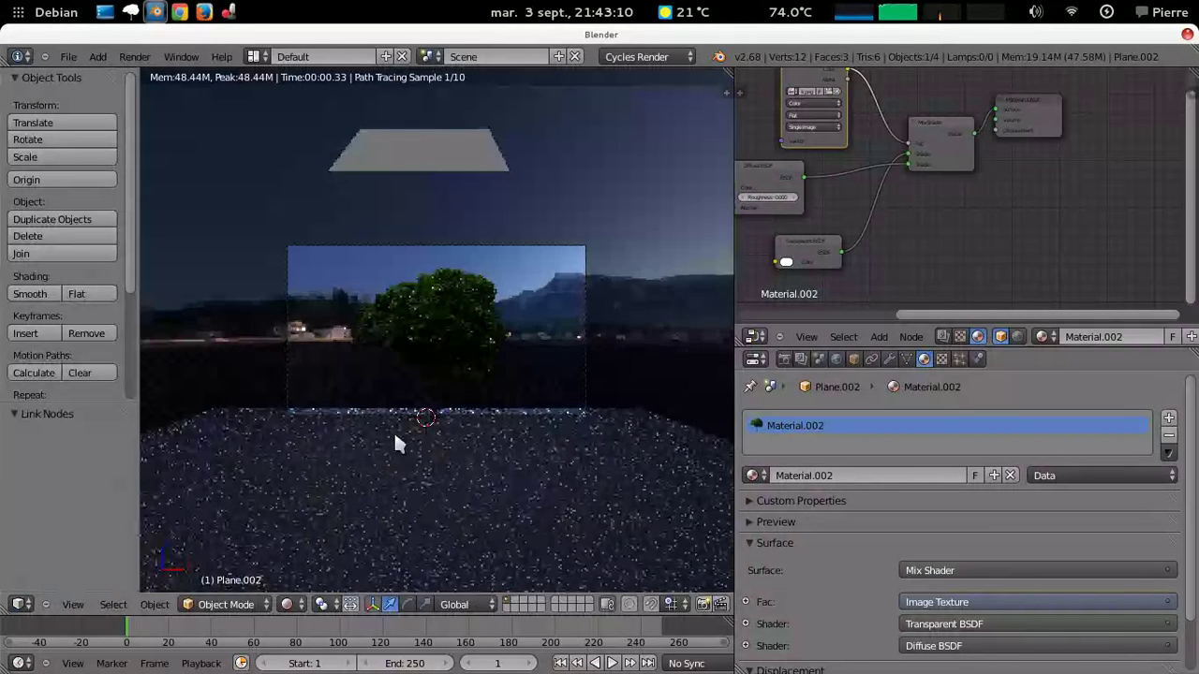
pyautogui.click(288, 605)
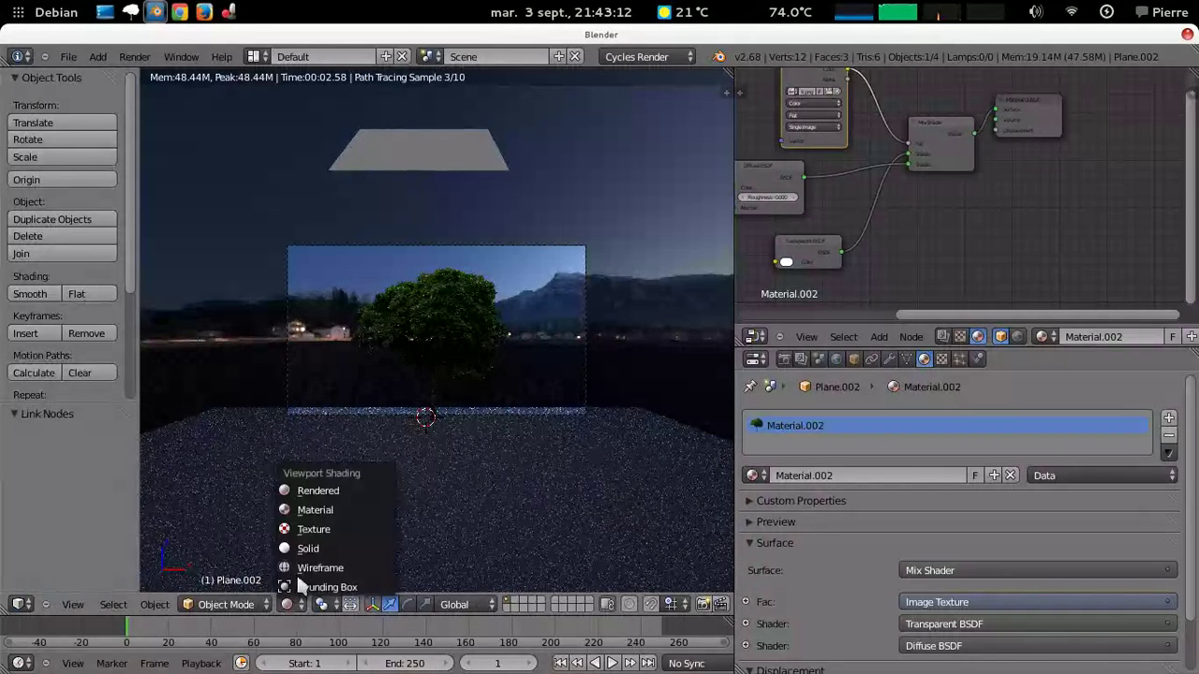
pyautogui.click(307, 550)
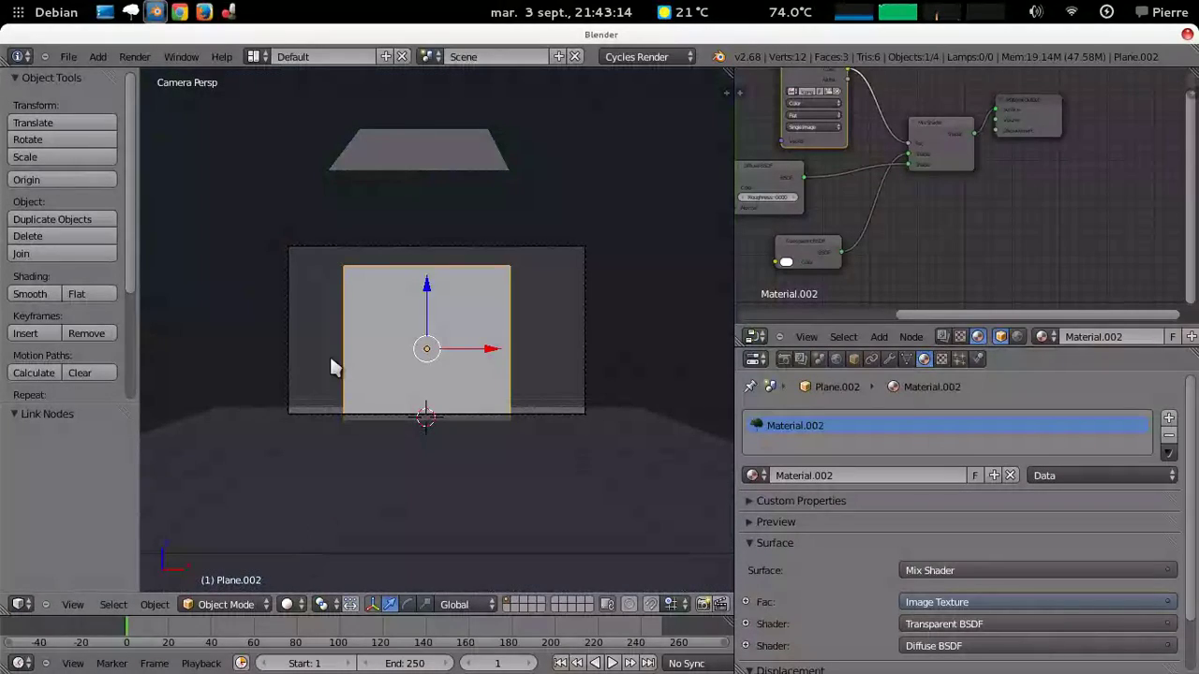
pyautogui.click(229, 12)
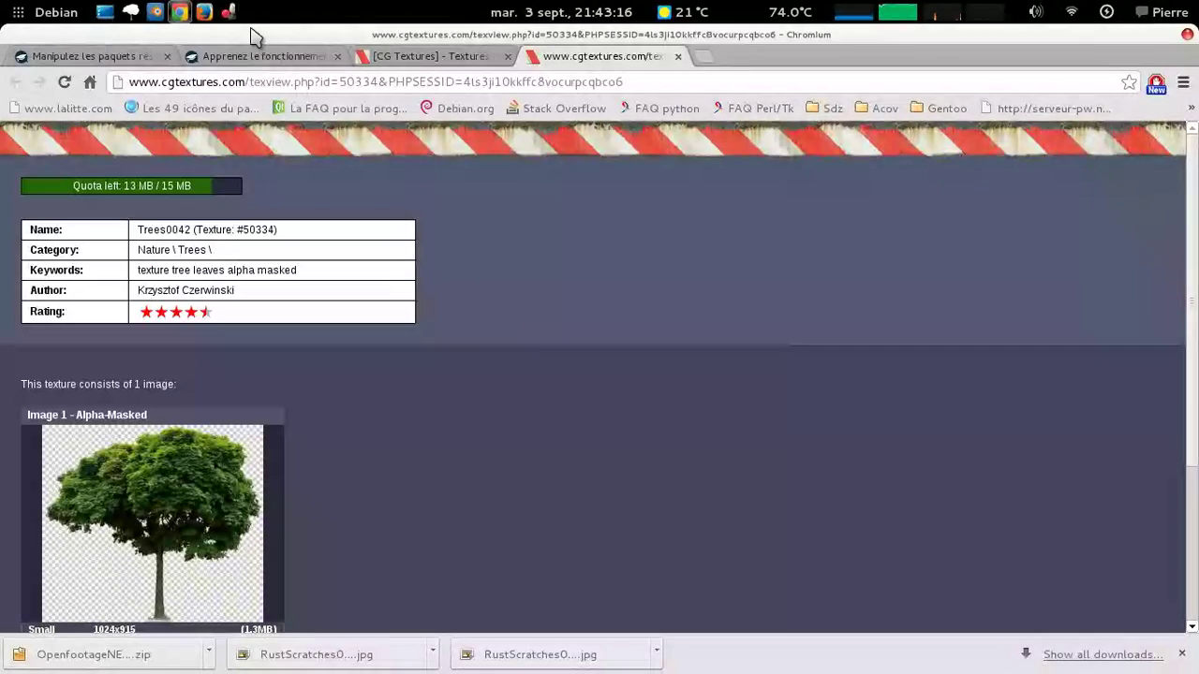